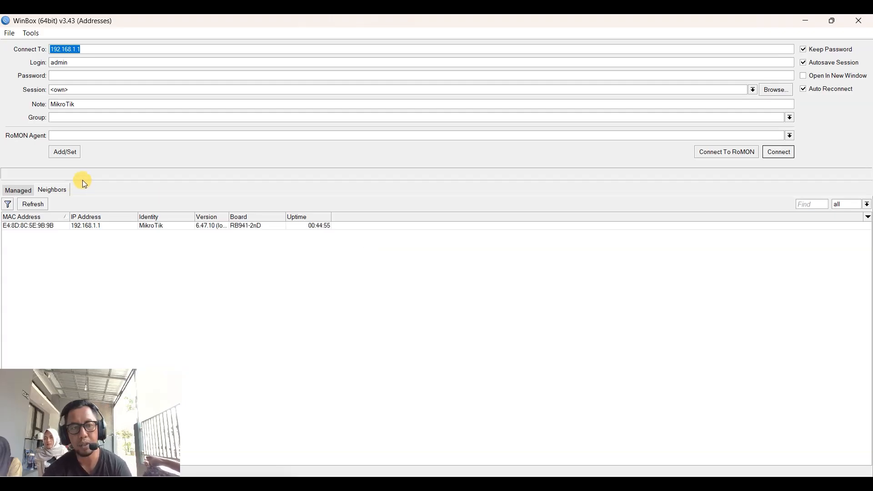
# Connect to the hAP lite router by its MAC address as admin with an empty password
pyautogui.click(32, 228)
pyautogui.click(83, 225)
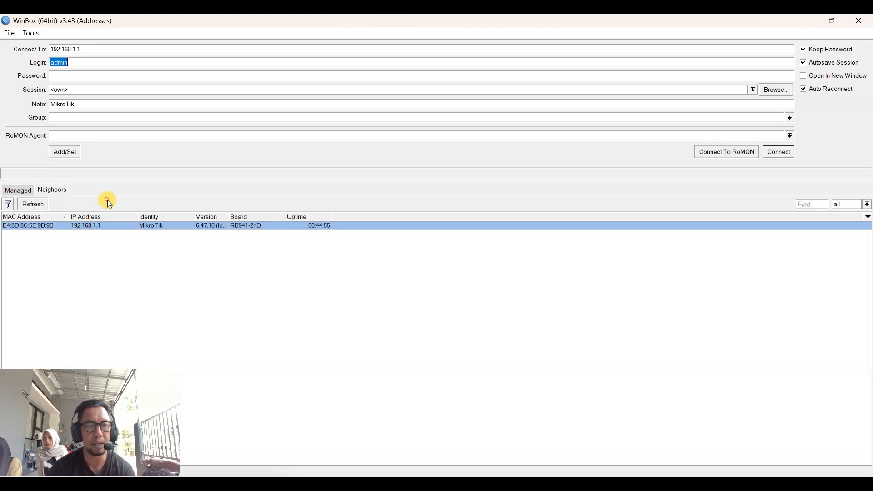
pyautogui.click(28, 226)
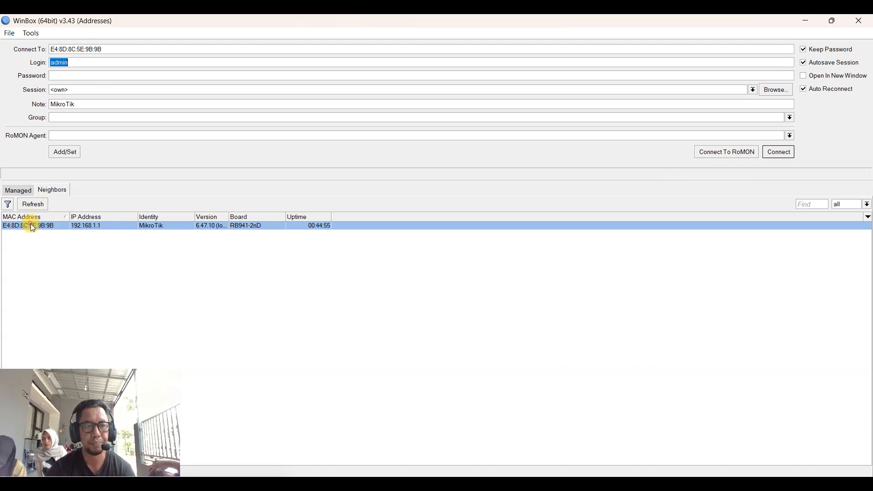
pyautogui.click(71, 61)
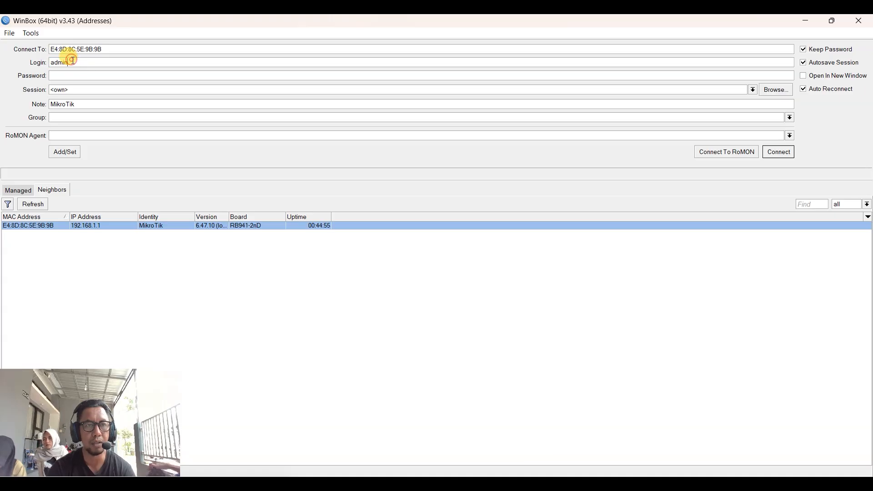
pyautogui.click(57, 75)
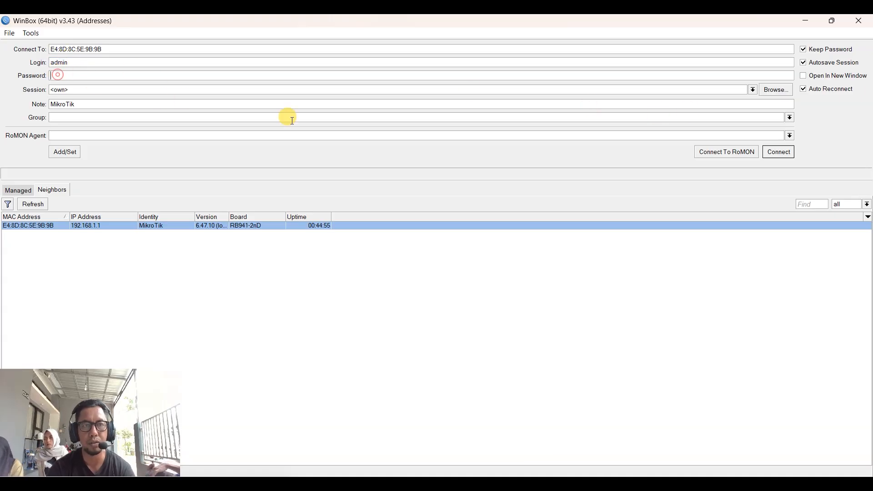
pyautogui.click(778, 154)
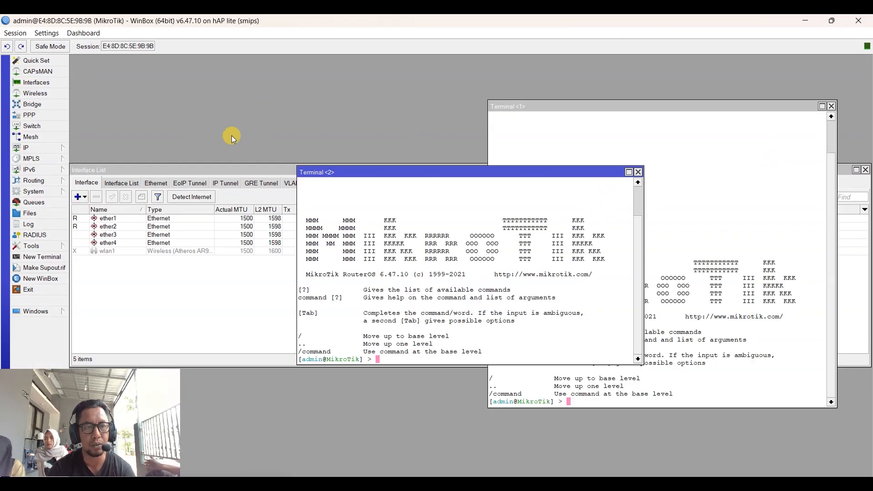
# Close both Terminal windows and the Interface List
pyautogui.click(638, 172)
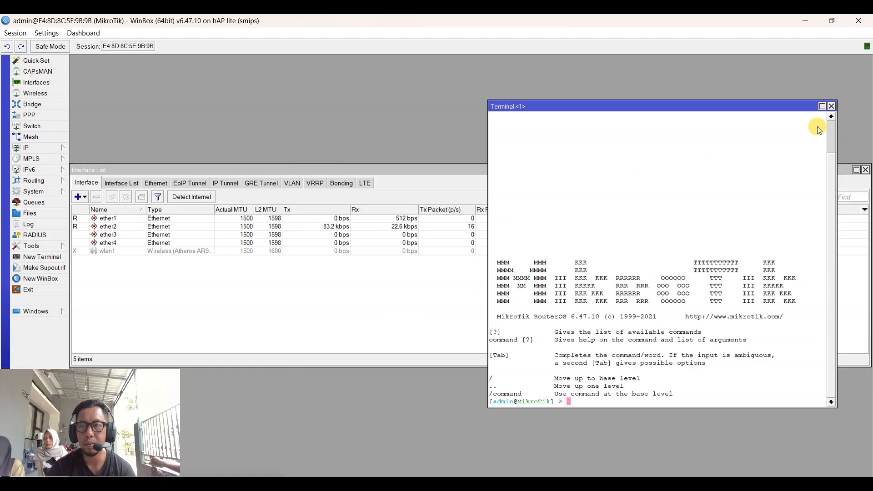
pyautogui.click(831, 106)
pyautogui.click(866, 169)
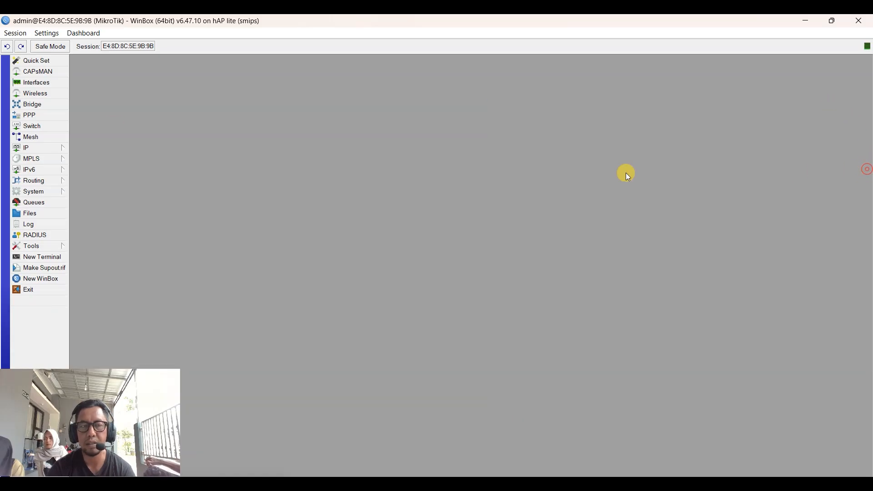
# Reset the configuration with No Default Configuration and Do Not Backup, confirming the reboot
pyautogui.click(65, 195)
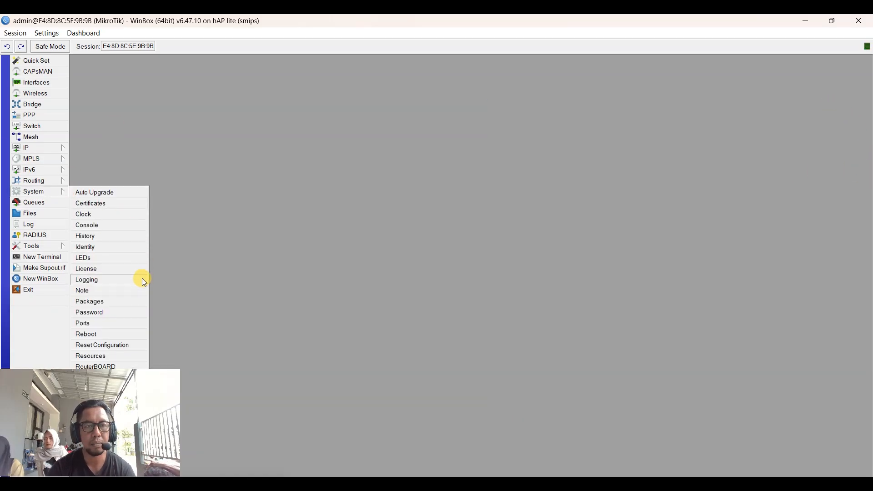
pyautogui.click(109, 346)
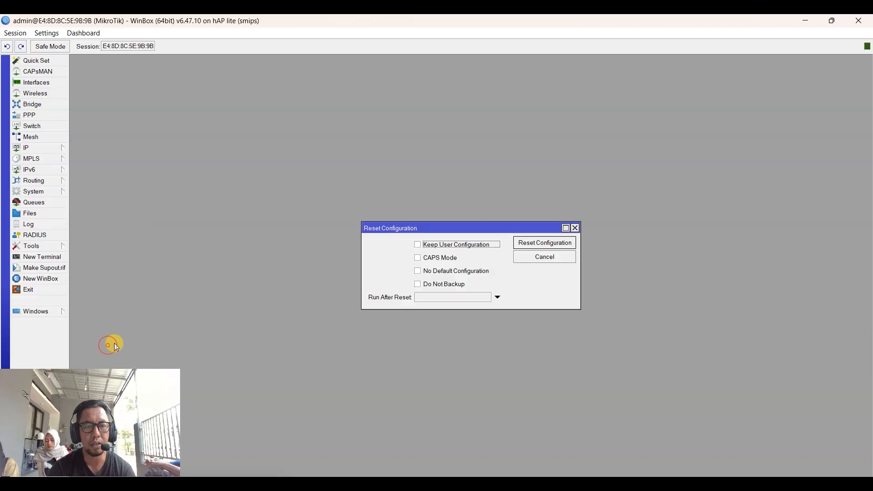
pyautogui.click(430, 273)
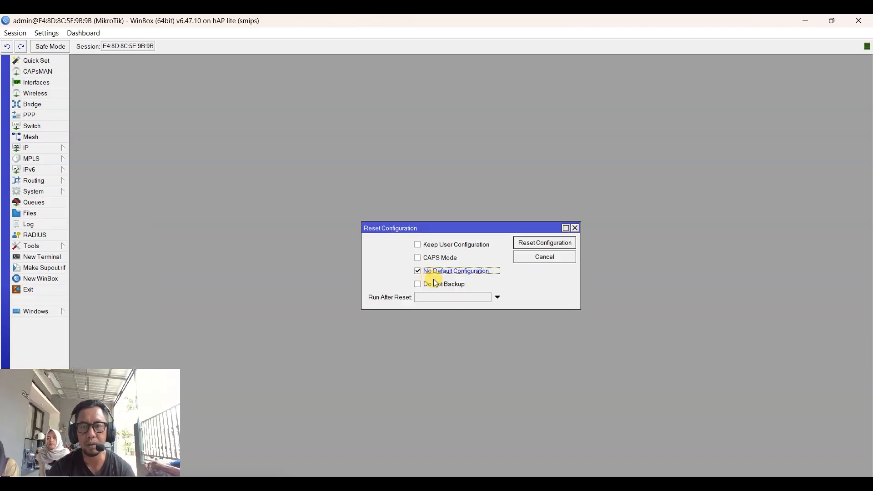
pyautogui.click(425, 286)
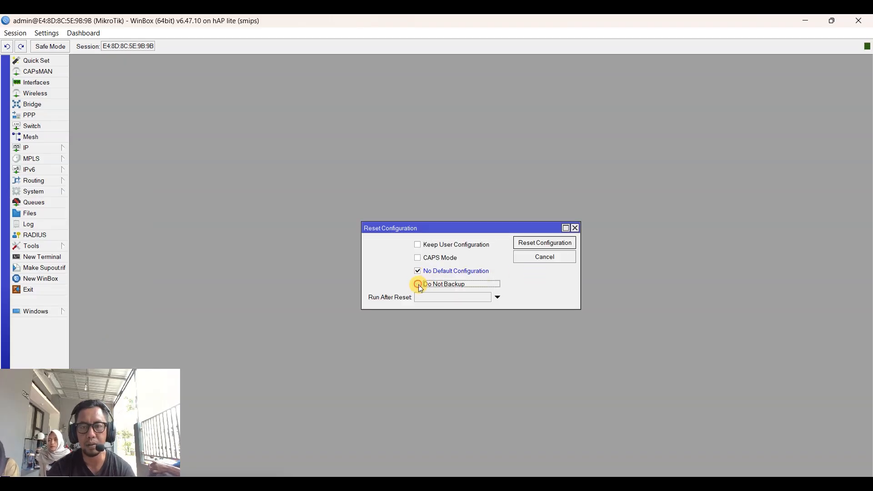
pyautogui.click(531, 245)
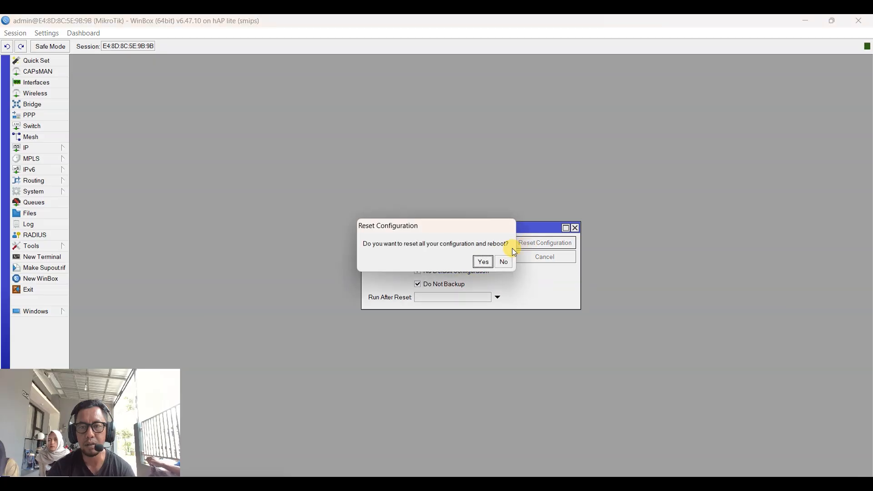
pyautogui.click(481, 263)
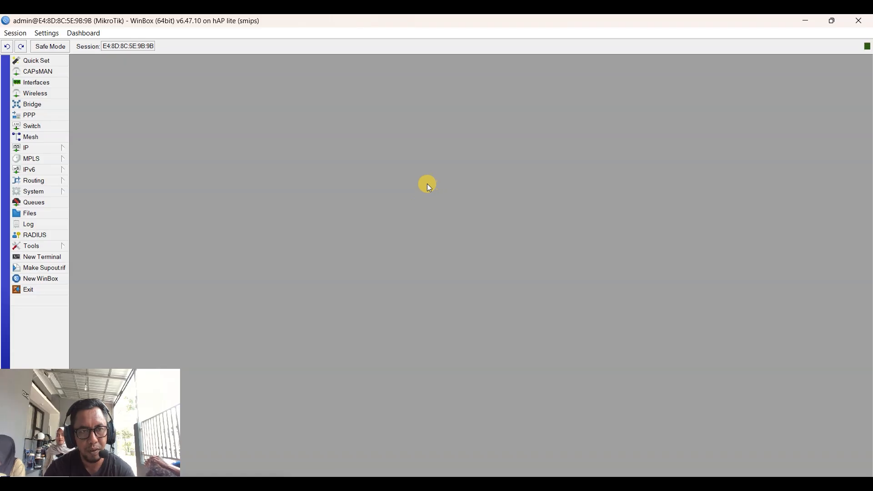
# Add a new IP address entry with the address 192.168.22.1/24
pyautogui.click(63, 147)
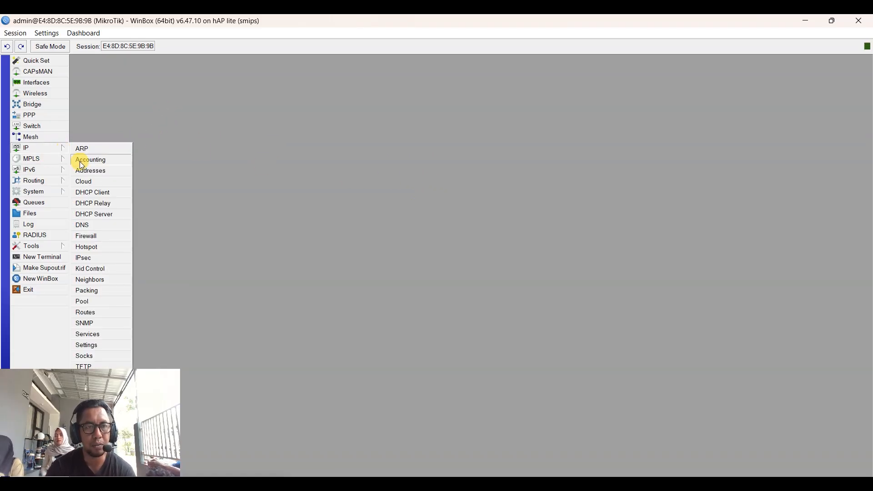
pyautogui.click(103, 173)
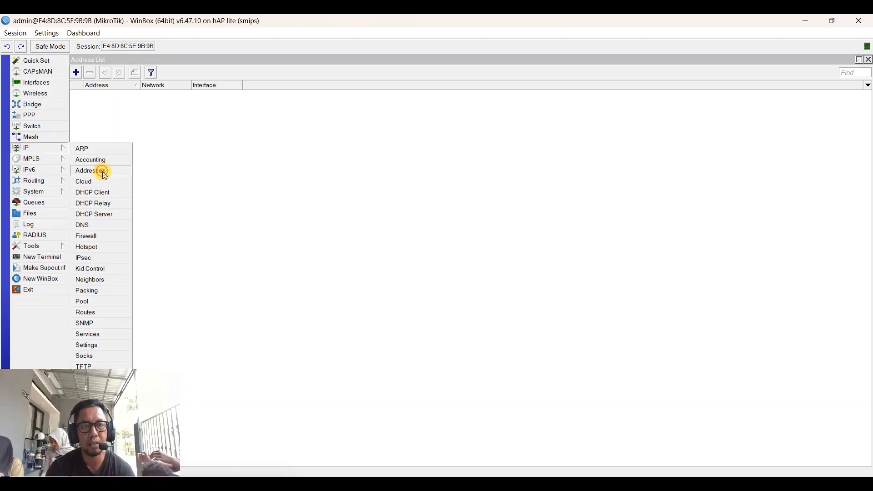
pyautogui.click(76, 73)
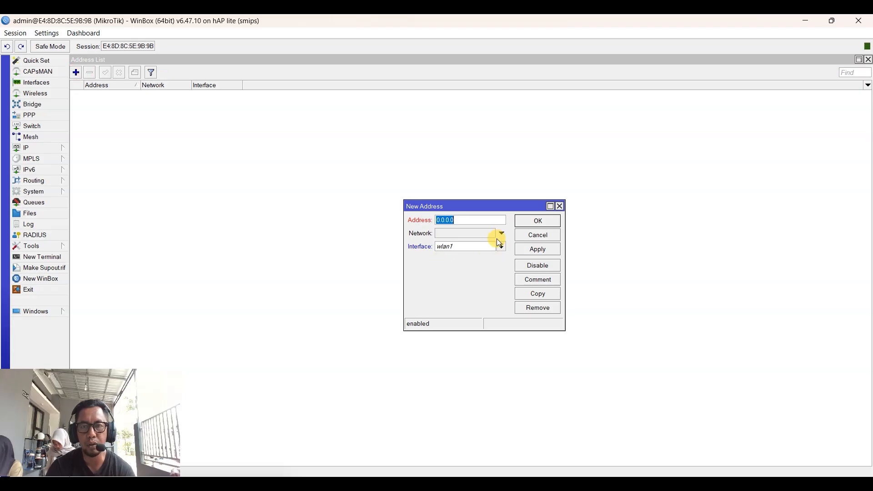
pyautogui.click(471, 219)
pyautogui.doubleClick(470, 219)
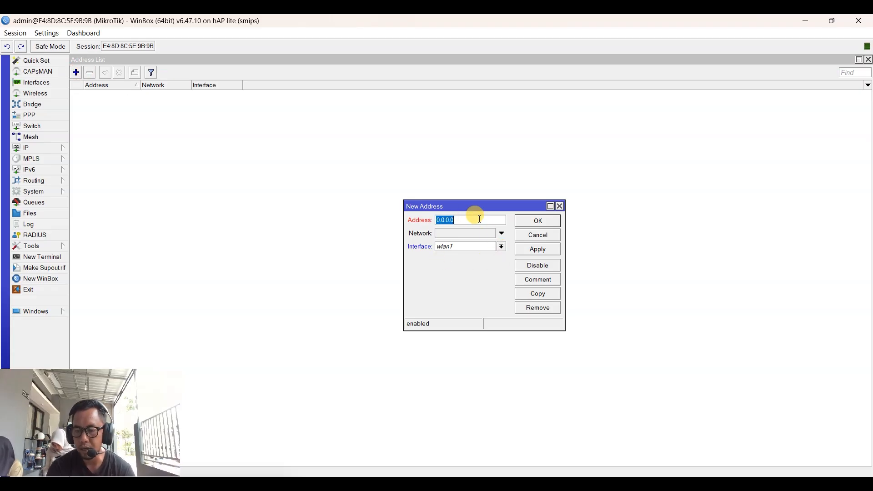
pyautogui.write('192.168.77')
pyautogui.press('BackSpace')
pyautogui.press('BackSpace')
pyautogui.press('BackSpace')
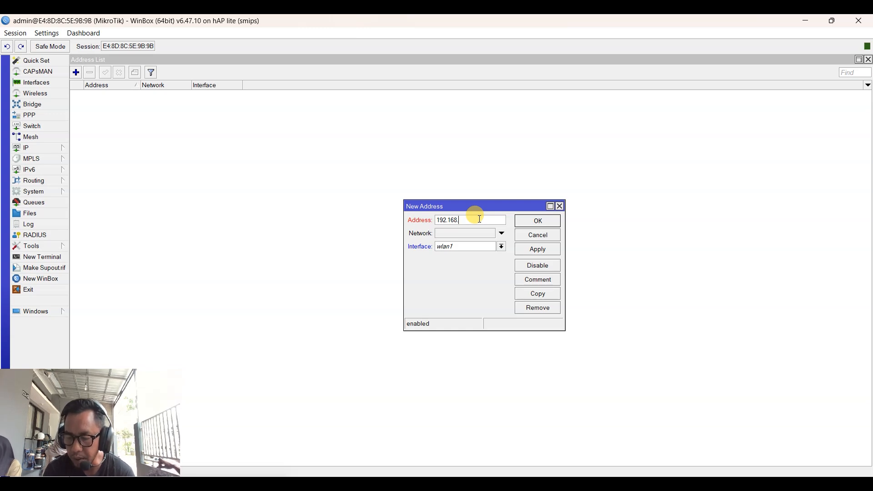
pyautogui.write('.22.1/24')
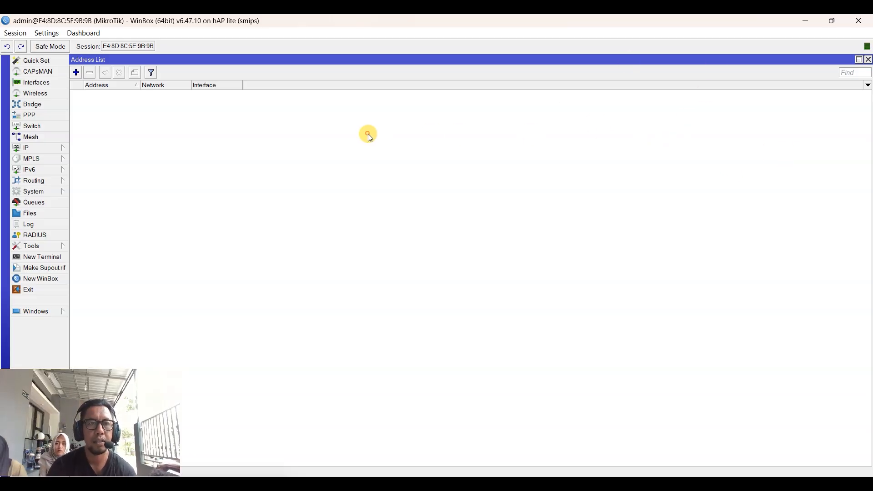
pyautogui.click(76, 73)
pyautogui.moveTo(478, 219); pyautogui.dragTo(390, 225)
pyautogui.write('192.168.')
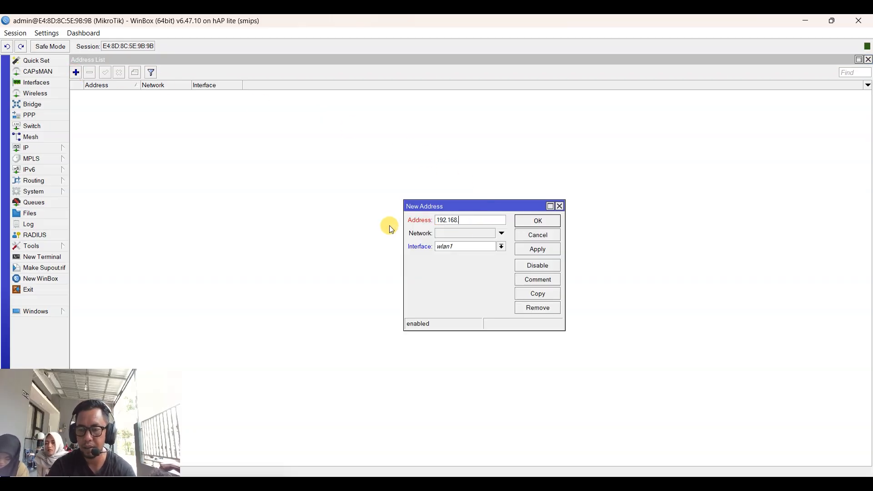
pyautogui.write('22.1/24')
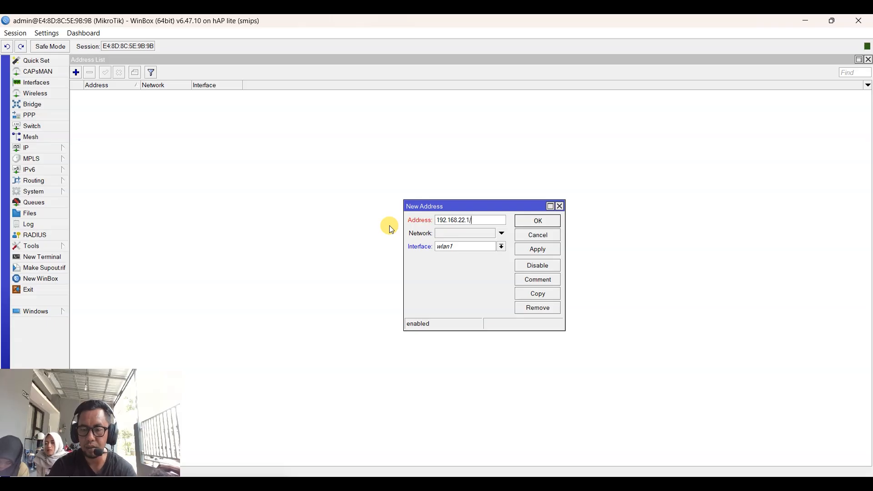
# Assign the address to ether4 and add the comment 'DISTRIBUSI IP HOTSPOT'
pyautogui.click(501, 248)
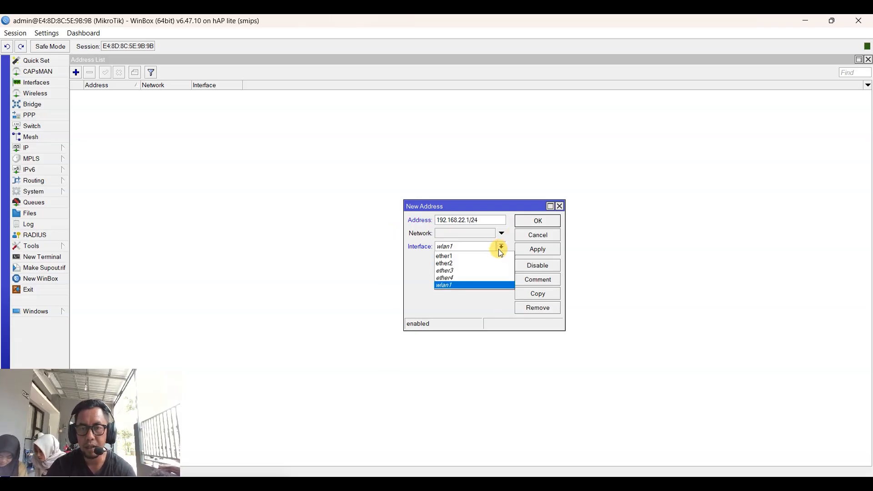
pyautogui.click(477, 276)
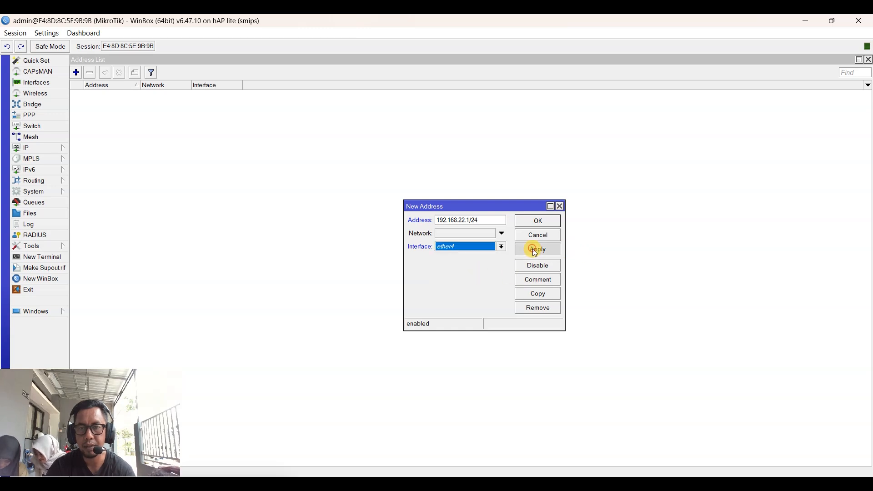
pyautogui.click(532, 251)
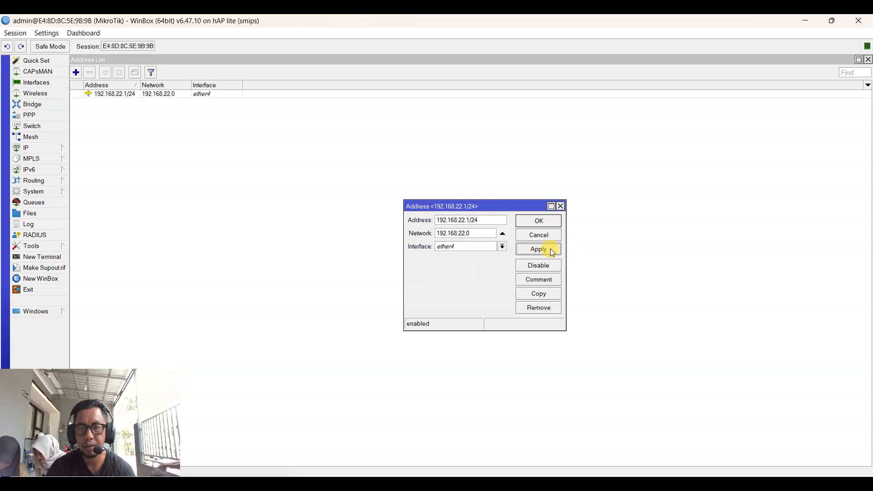
pyautogui.click(532, 280)
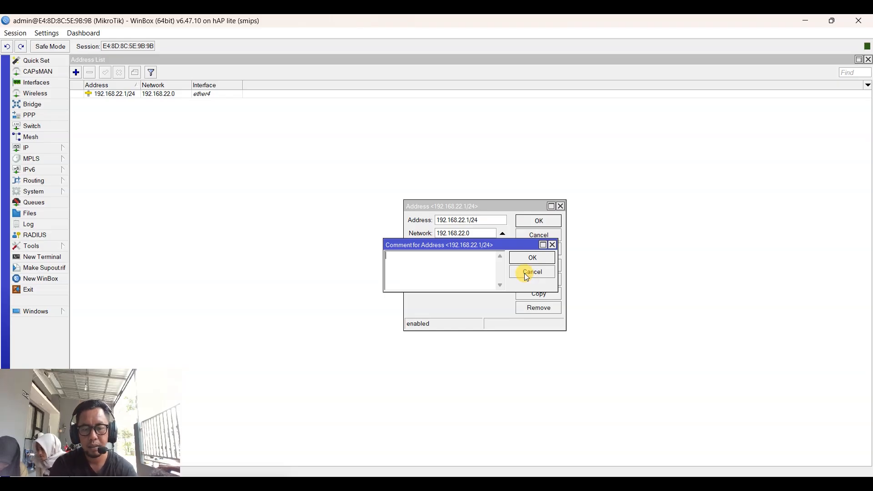
pyautogui.write('DISTRIBUSI IP')
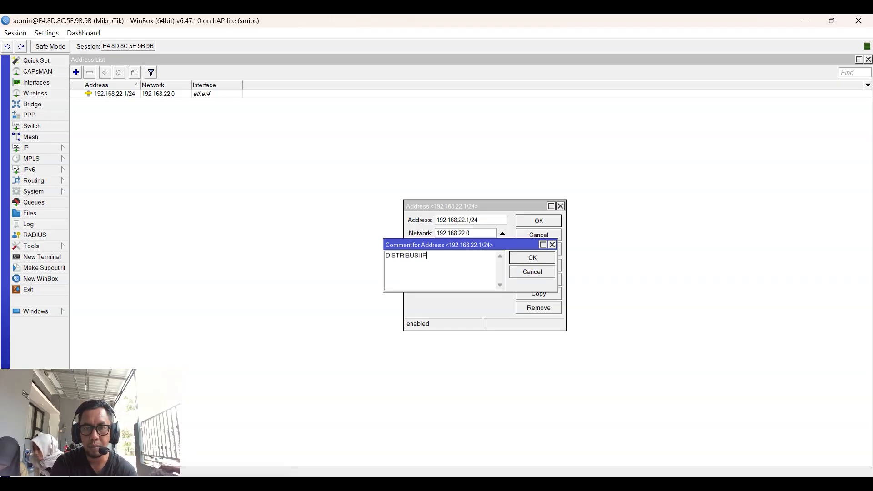
pyautogui.write(' HOTSPOT')
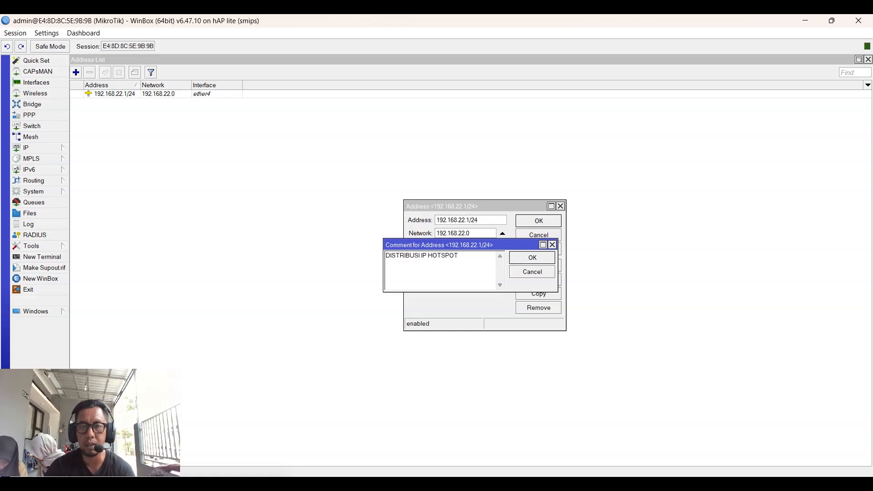
pyautogui.click(543, 258)
pyautogui.click(539, 221)
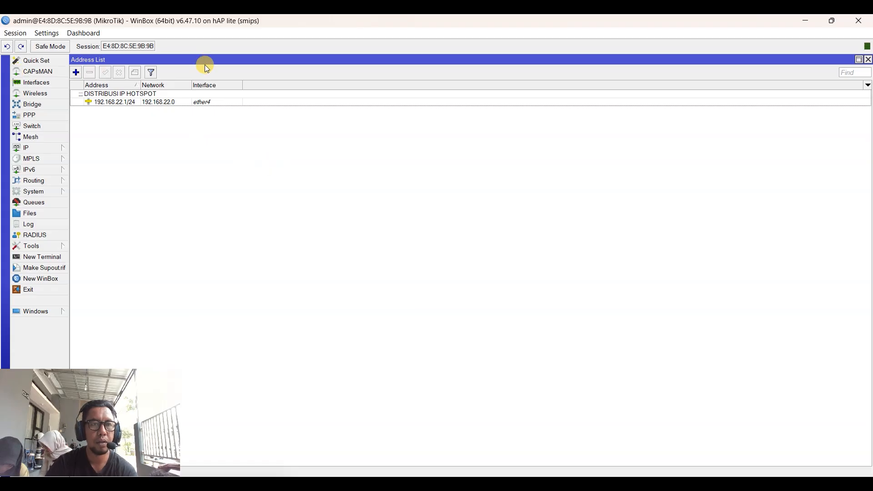
# Open IP > Hotspot and start Hotspot Setup to view the available interfaces
pyautogui.click(53, 148)
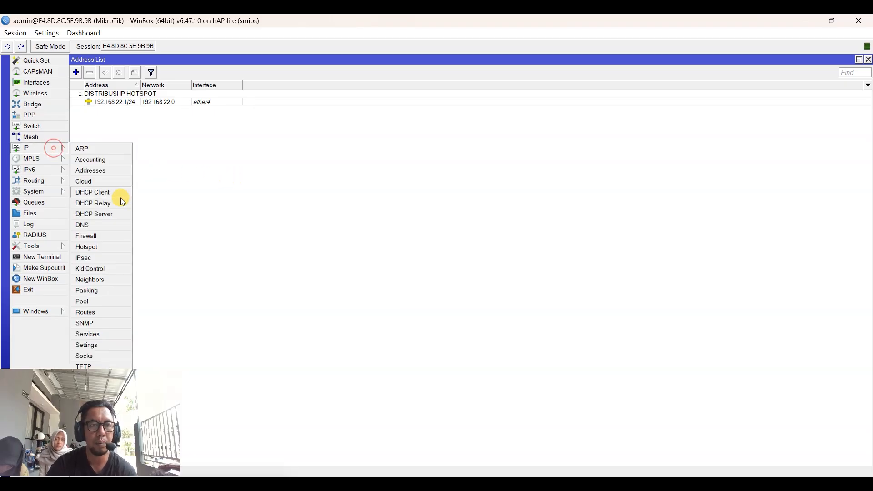
pyautogui.click(103, 247)
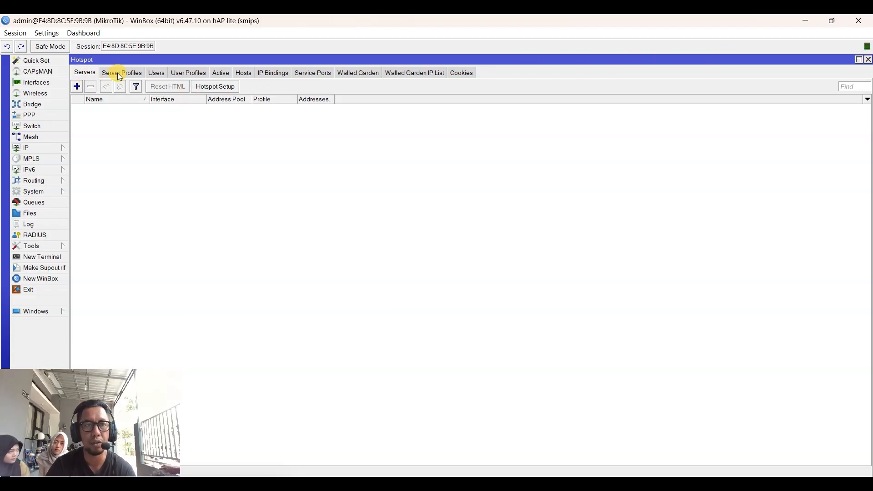
pyautogui.click(233, 88)
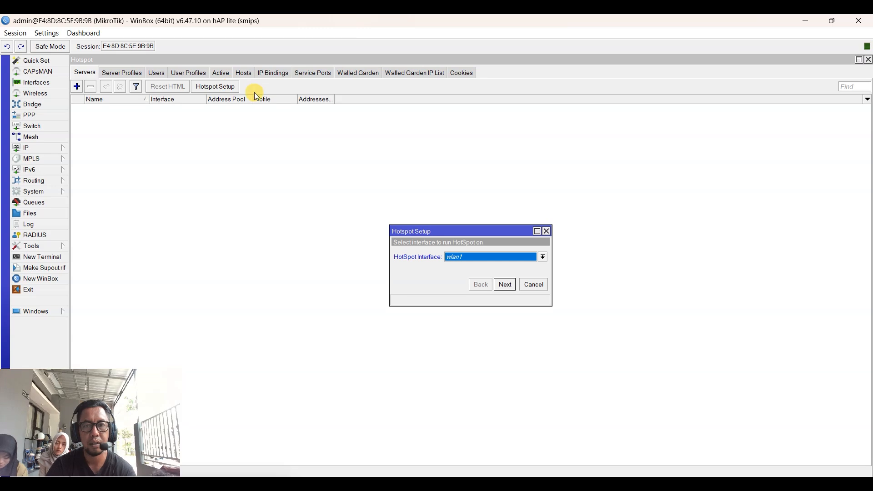
pyautogui.click(472, 258)
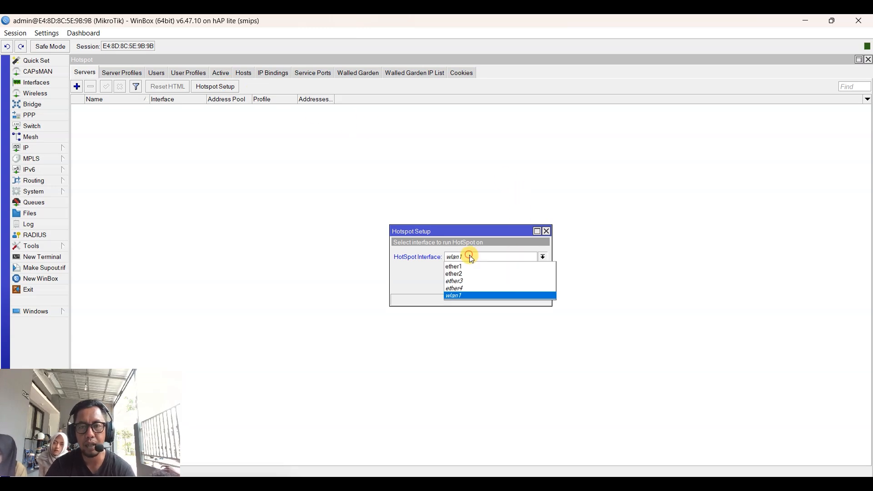
pyautogui.click(43, 147)
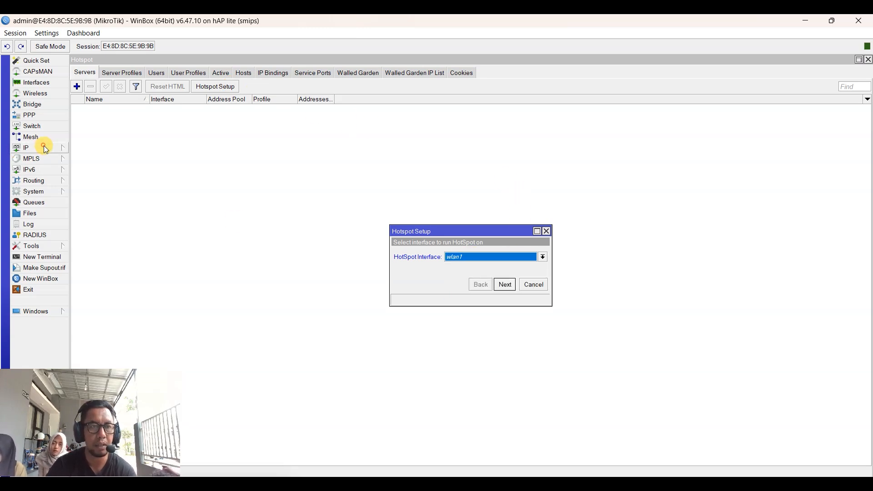
# Check 192.168.22.1/24 in the Address List, then maximize the Hotspot window
pyautogui.click(43, 146)
pyautogui.click(91, 171)
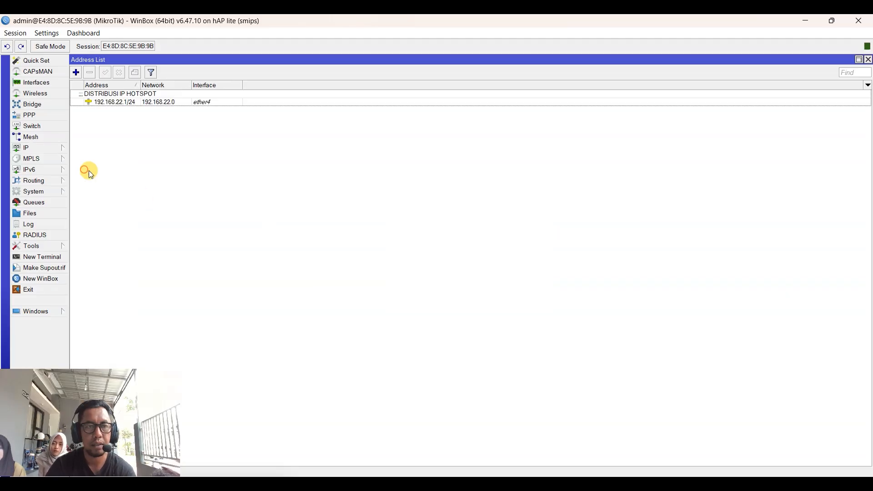
pyautogui.click(167, 102)
pyautogui.click(47, 144)
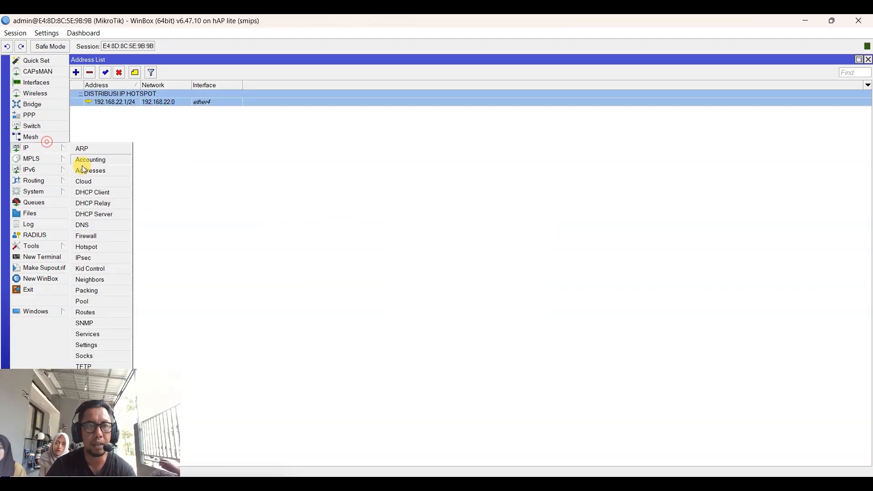
pyautogui.click(859, 60)
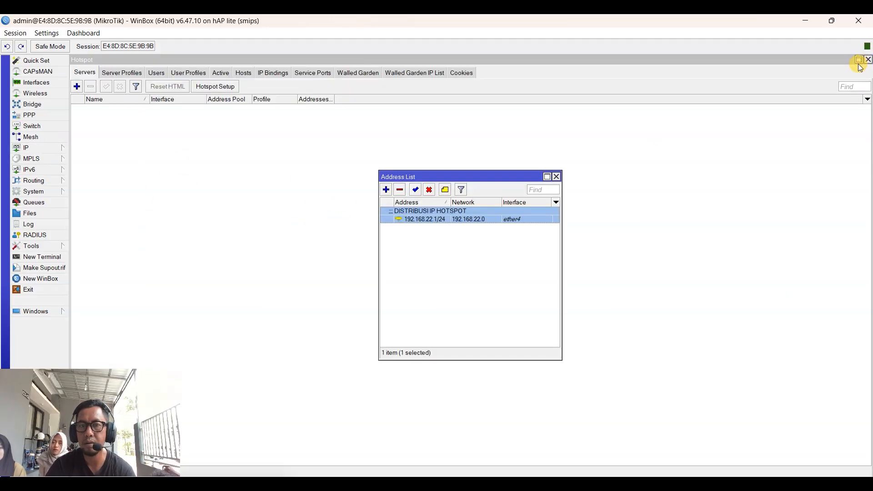
pyautogui.click(860, 61)
pyautogui.click(859, 60)
pyautogui.moveTo(430, 170); pyautogui.dragTo(390, 215)
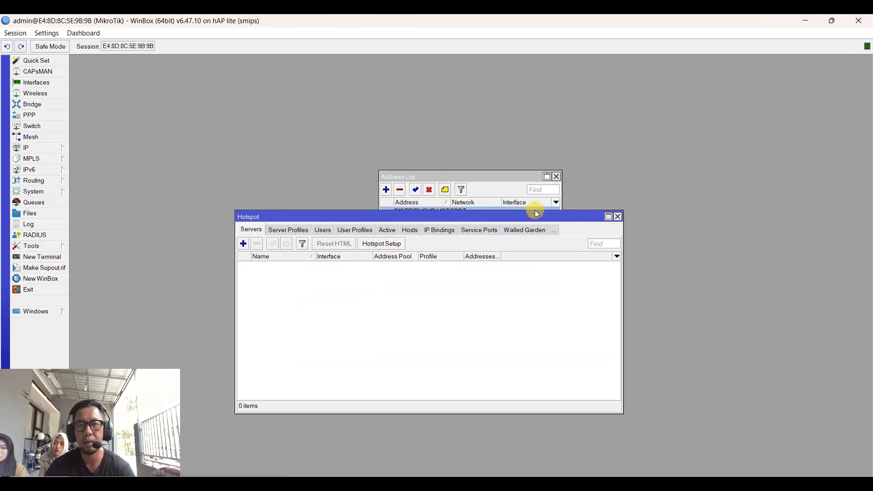
pyautogui.click(609, 216)
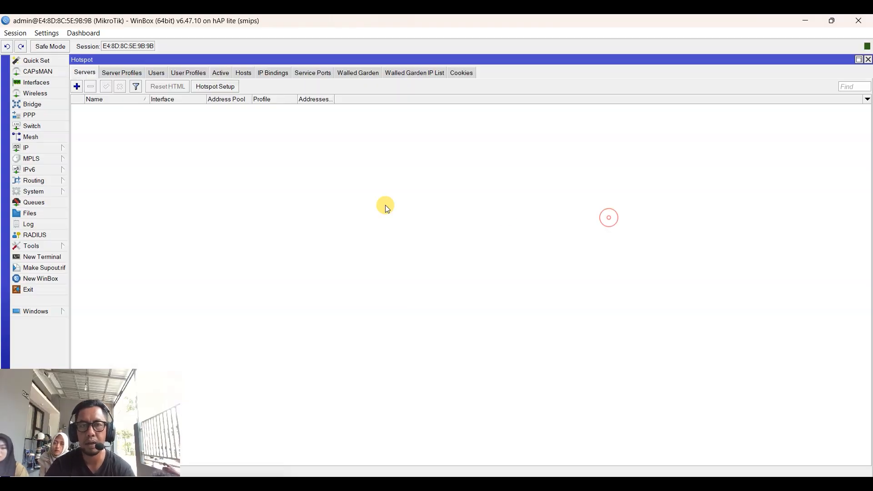
# Run Hotspot Setup on ether4, keeping local address 192.168.22.1/24 with masquerading
pyautogui.click(202, 87)
pyautogui.click(497, 256)
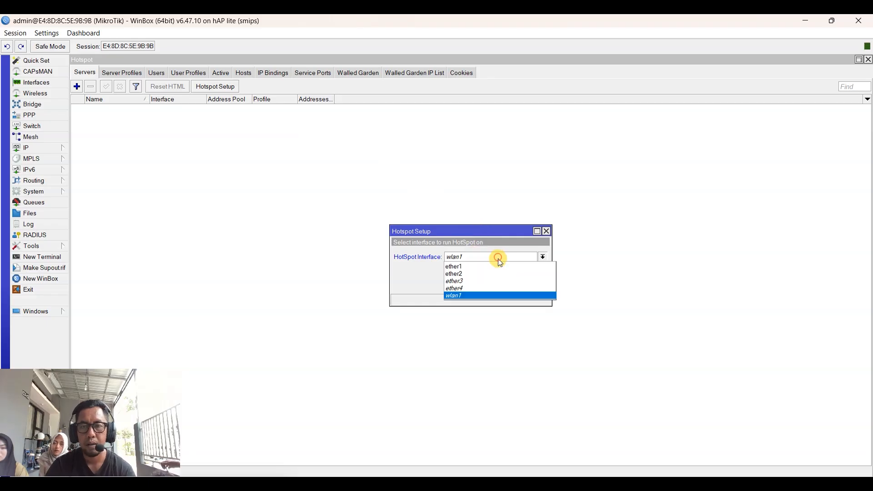
pyautogui.click(464, 287)
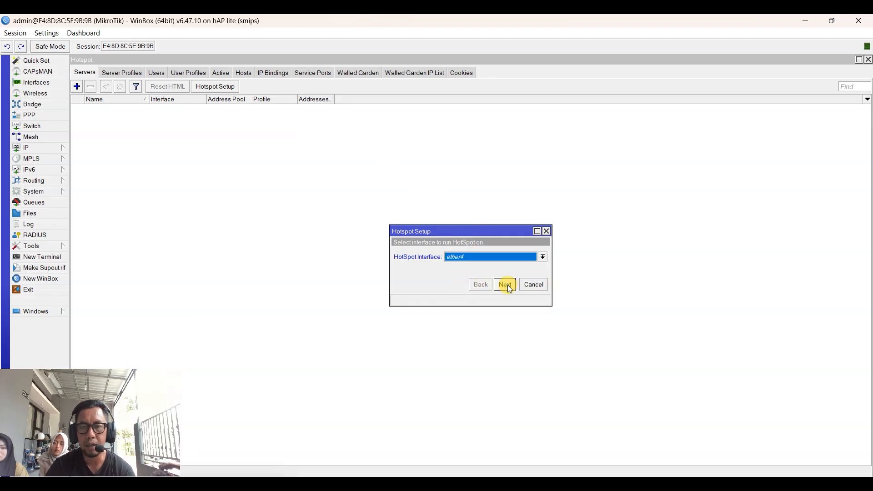
pyautogui.click(505, 285)
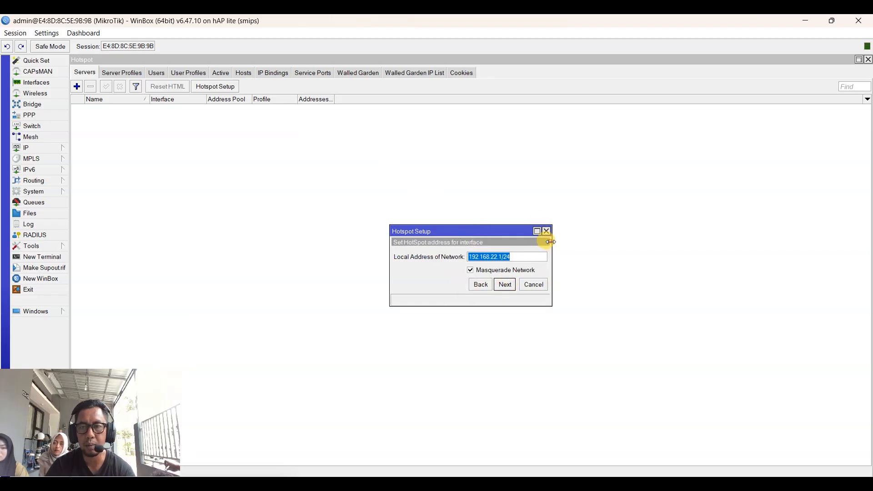
pyautogui.moveTo(551, 242); pyautogui.dragTo(758, 240)
pyautogui.moveTo(552, 224); pyautogui.dragTo(392, 136)
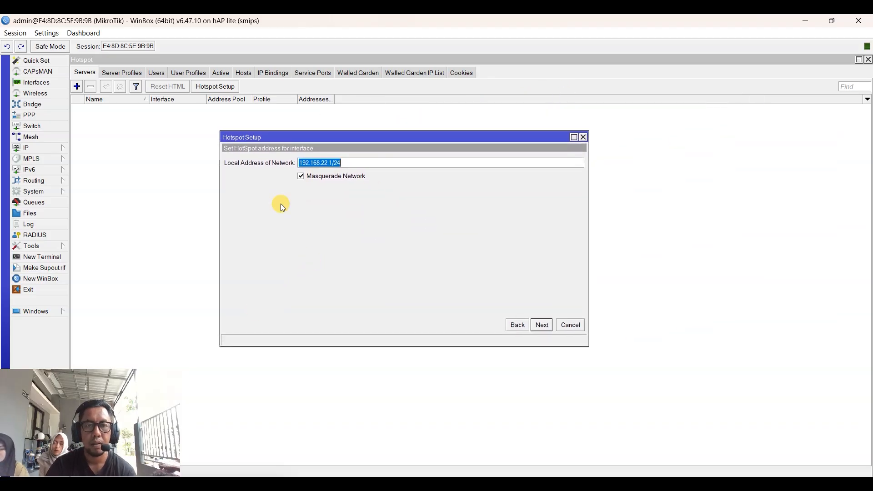
pyautogui.moveTo(357, 134); pyautogui.dragTo(368, 162)
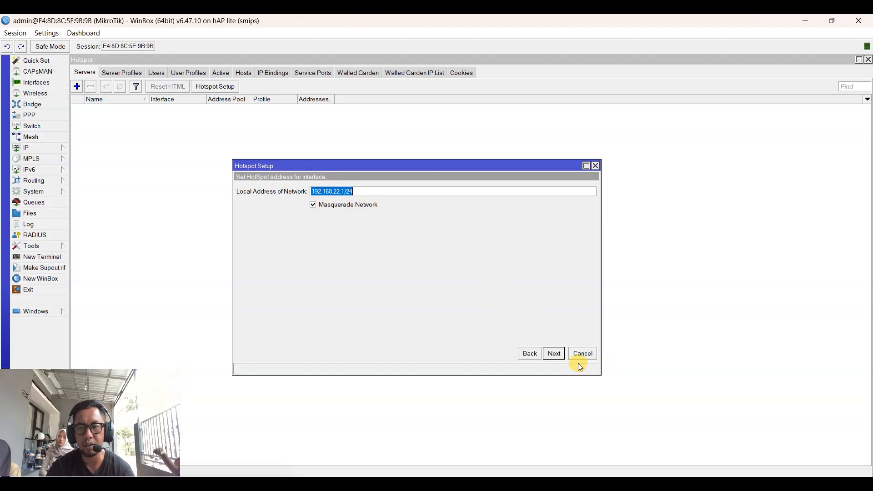
pyautogui.click(554, 354)
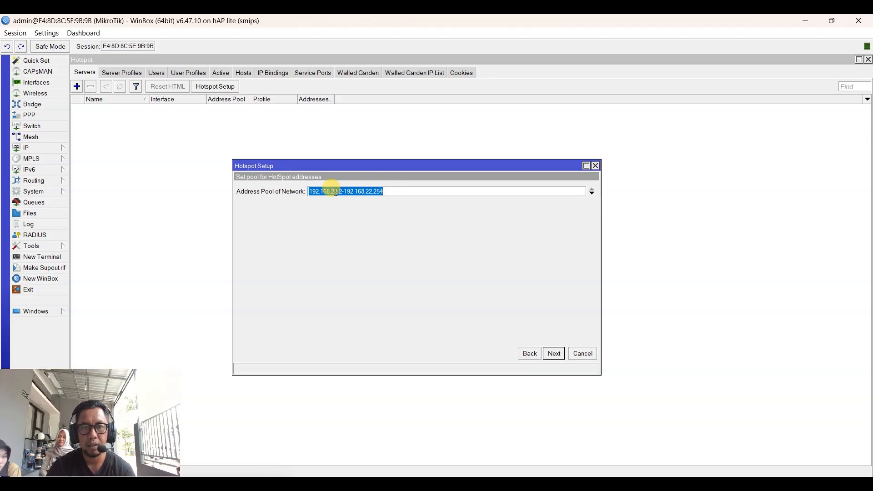
# Set the pool to 192.168.22.2-192.168.22.100 and skip the SSL certificate and SMTP server
pyautogui.click(407, 192)
pyautogui.doubleClick(415, 193)
pyautogui.click(408, 192)
pyautogui.press('BackSpace')
pyautogui.press('BackSpace')
pyautogui.press('BackSpace')
pyautogui.press('BackSpace')
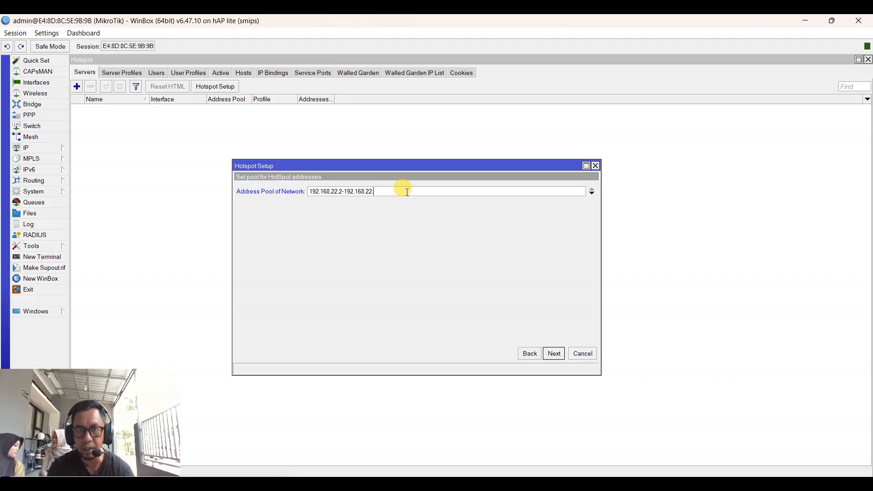
pyautogui.write('100')
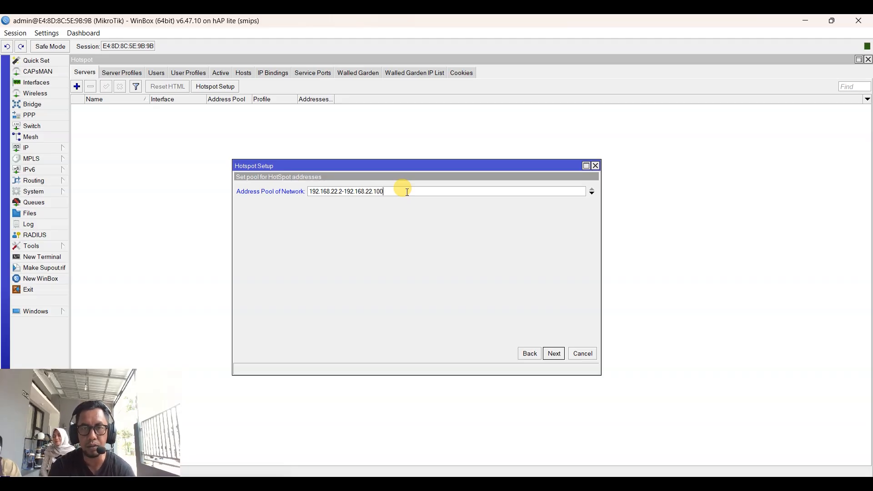
pyautogui.click(554, 354)
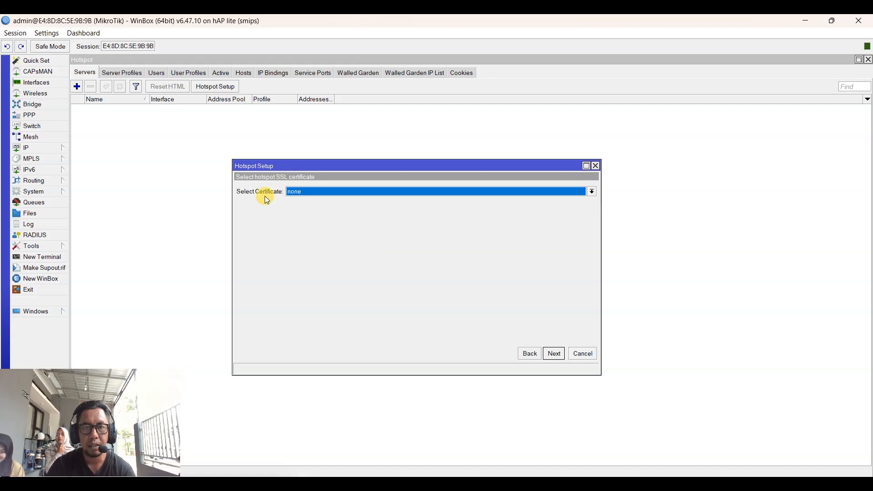
pyautogui.click(554, 354)
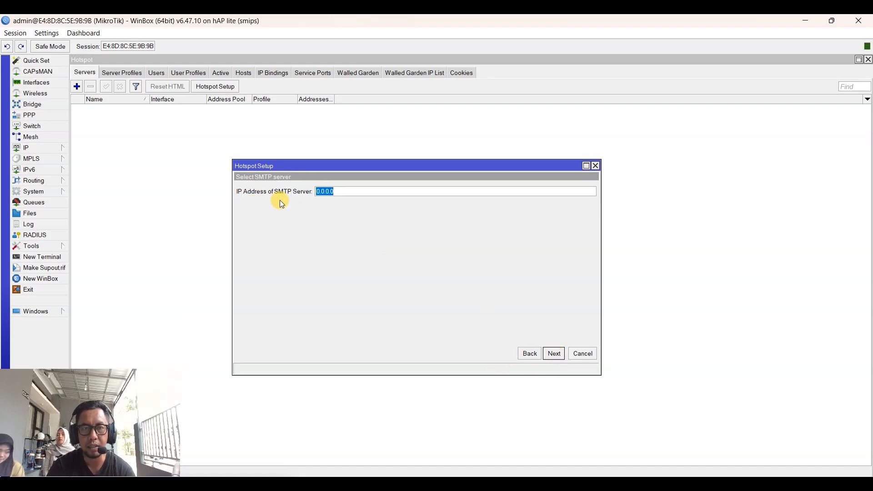
pyautogui.click(555, 354)
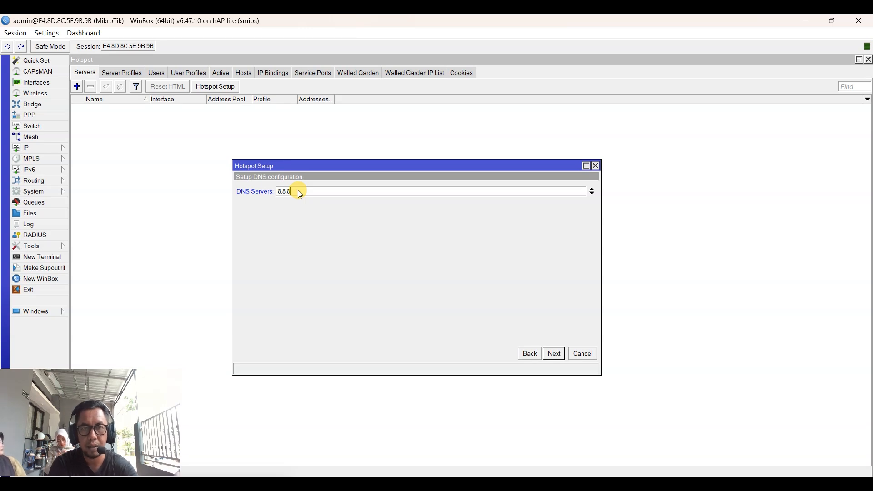
# Add DNS servers 8.8.4.4, 1.1.1.1 and 1.0.0.1 below 8.8.8.8, fixing a stray dot
pyautogui.click(593, 193)
pyautogui.write('8.8.8')
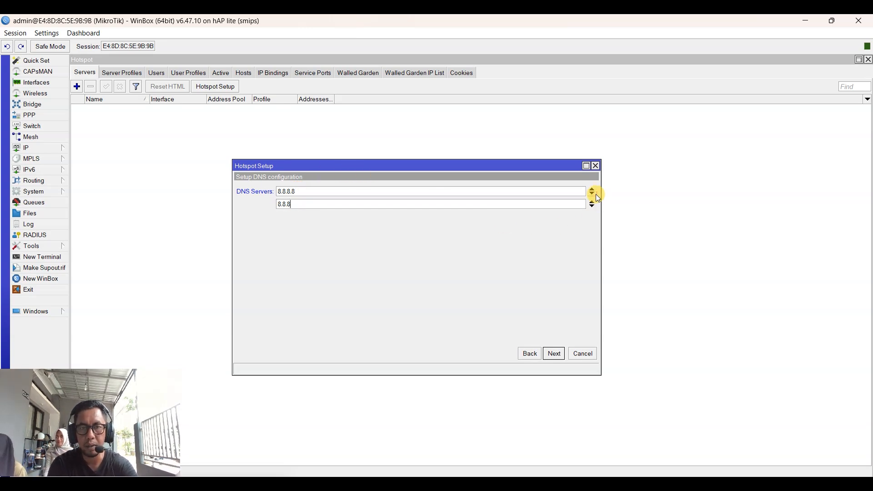
pyautogui.press('BackSpace')
pyautogui.press('BackSpace')
pyautogui.write('.4.4')
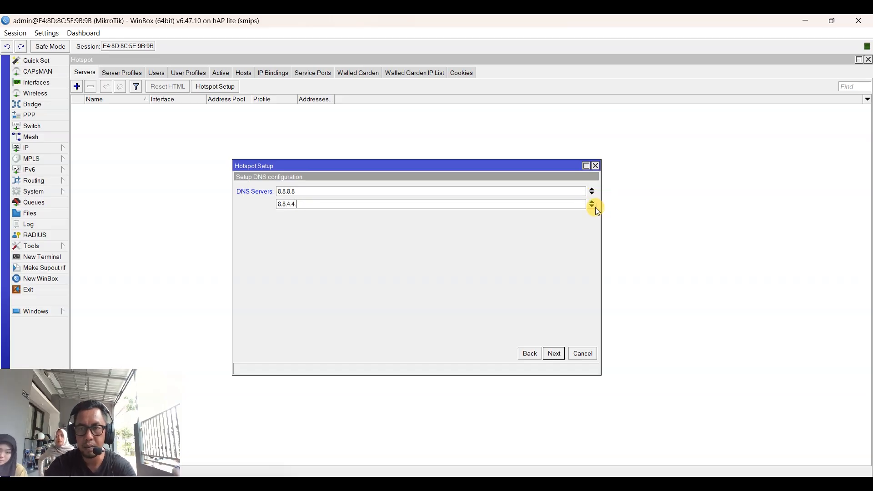
pyautogui.click(592, 207)
pyautogui.write('1.1.1.1')
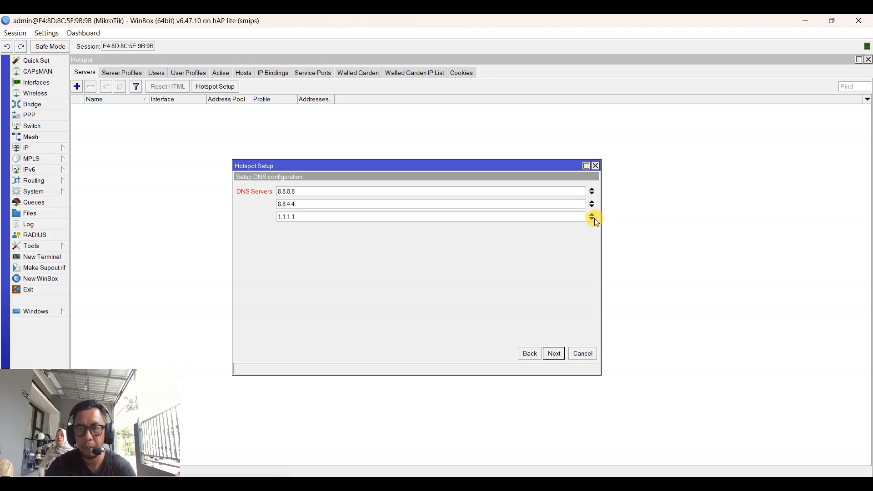
pyautogui.click(594, 219)
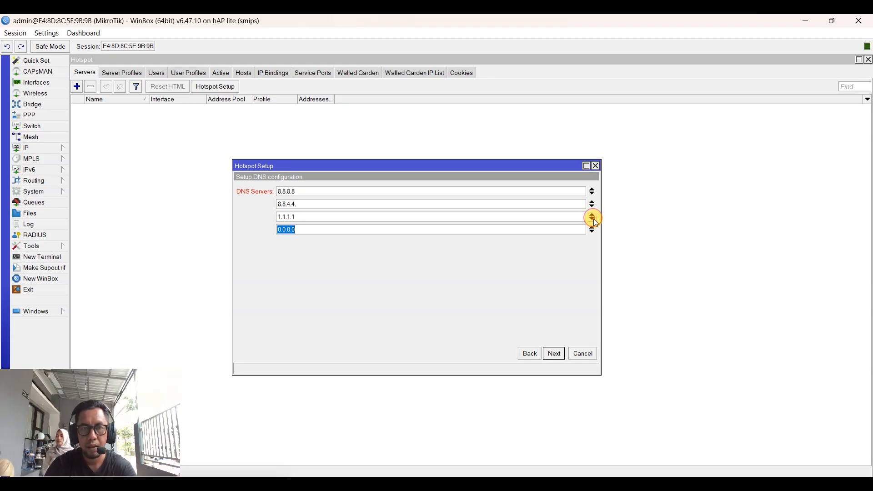
pyautogui.write('1.')
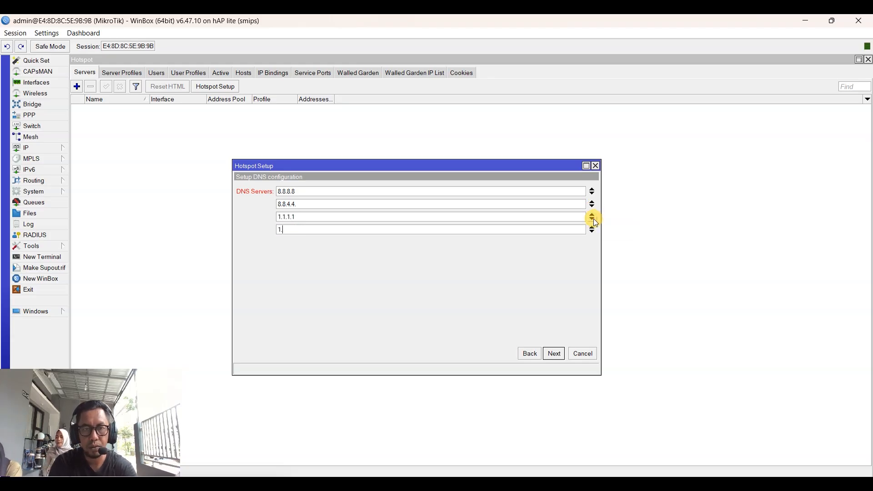
pyautogui.write('0.0.1')
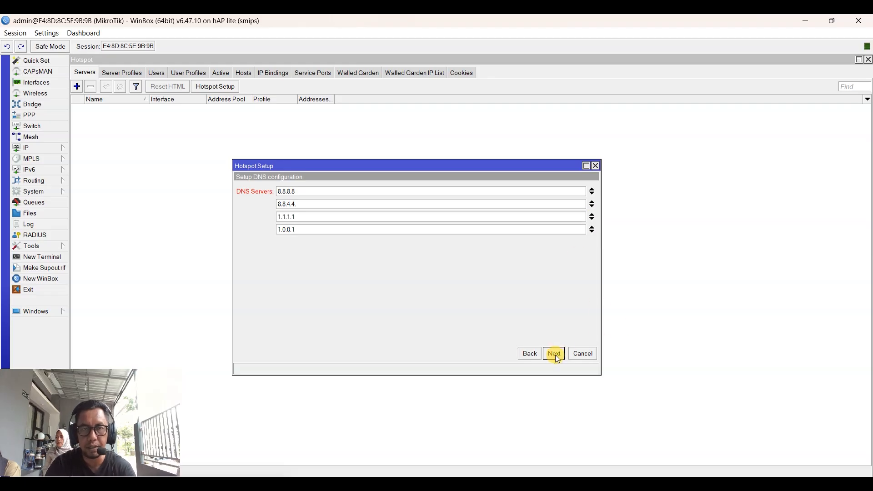
pyautogui.click(303, 205)
pyautogui.press('BackSpace')
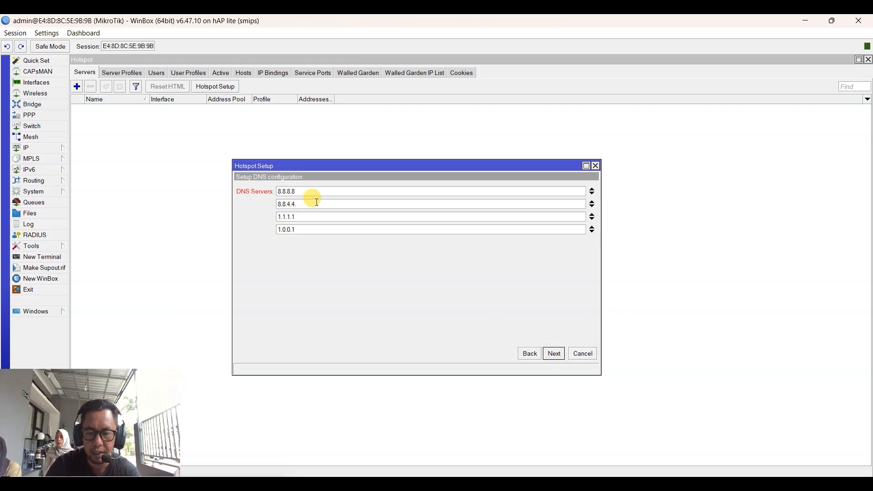
pyautogui.click(550, 361)
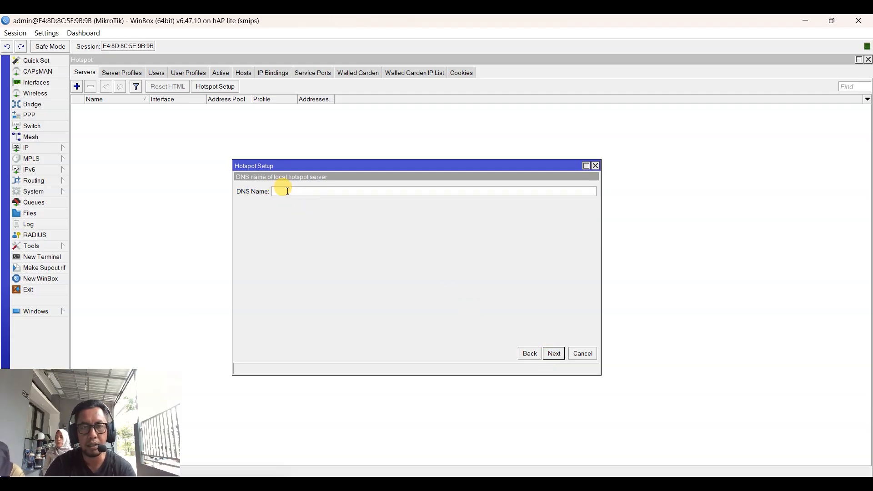
pyautogui.moveTo(329, 160); pyautogui.dragTo(336, 139)
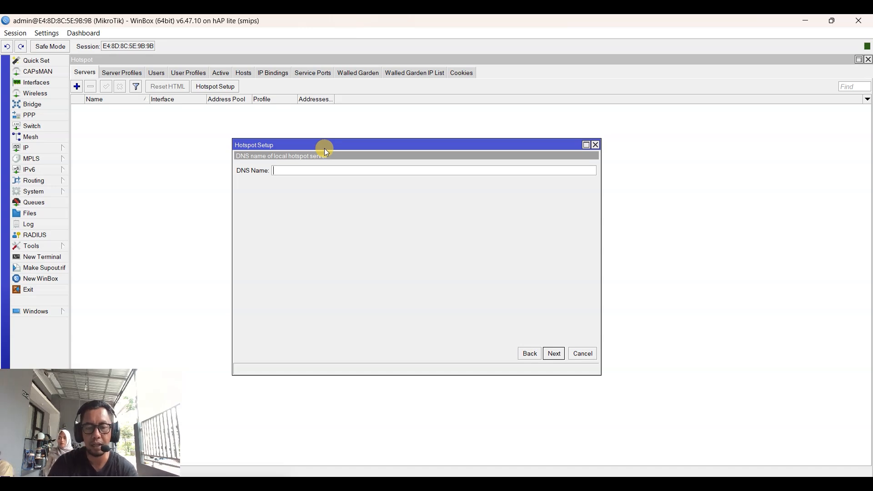
pyautogui.write('WWW')
pyautogui.press('BackSpace')
pyautogui.press('BackSpace')
pyautogui.press('BackSpace')
pyautogui.write('ww')
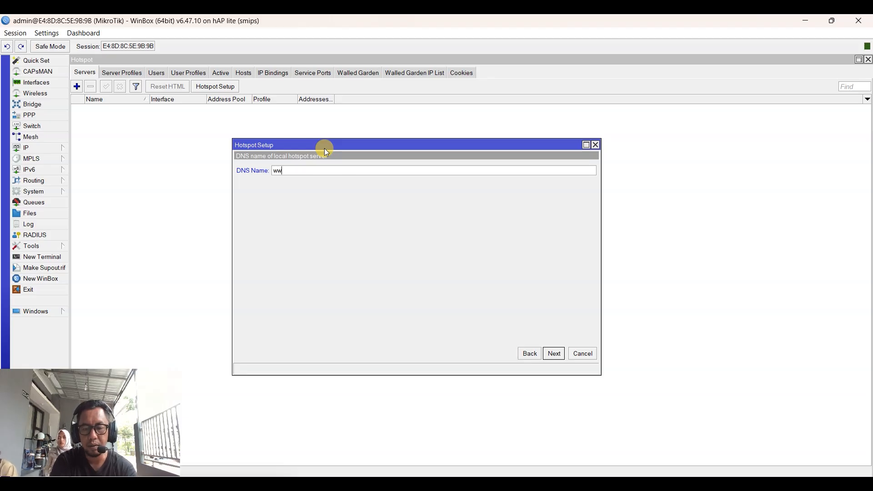
pyautogui.write('w.garudawifi')
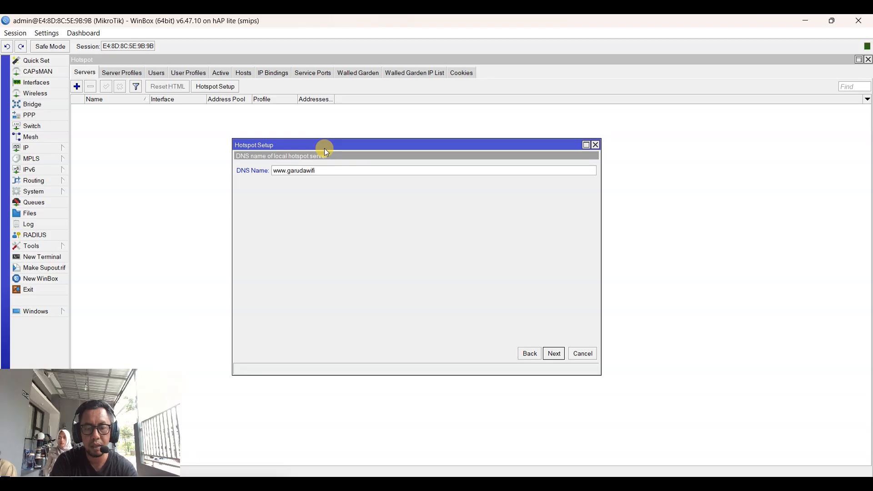
pyautogui.write('gpj.net')
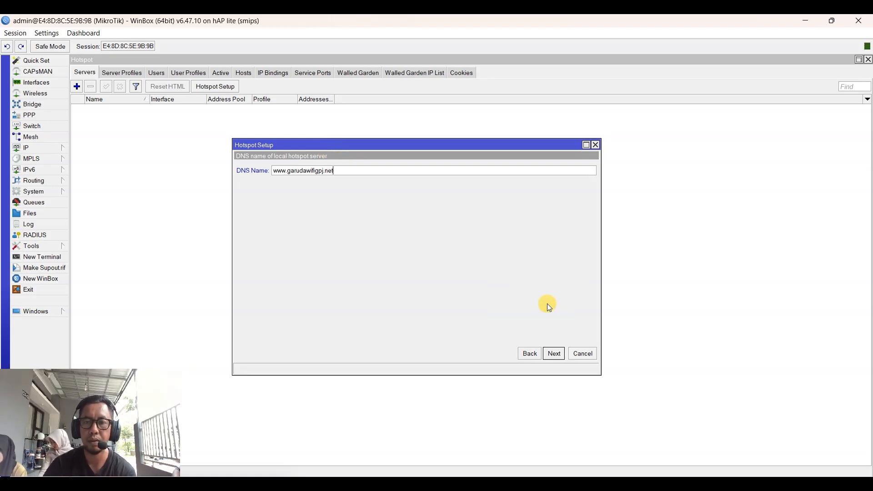
pyautogui.click(554, 354)
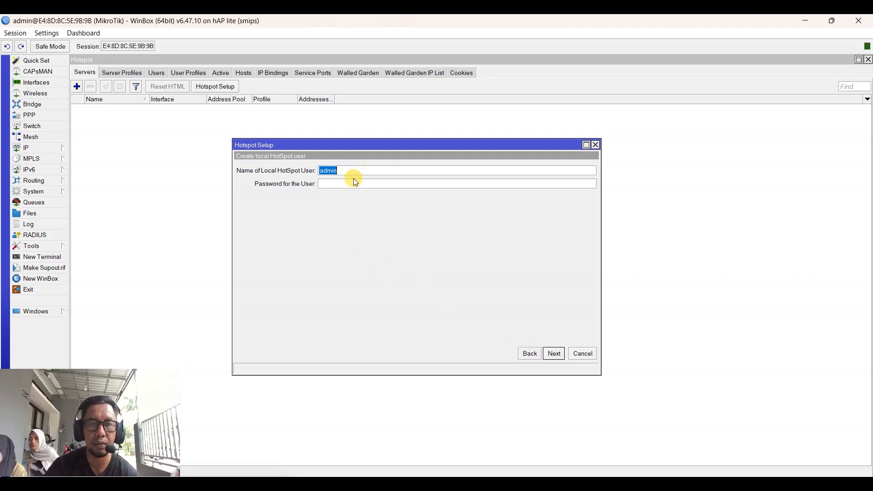
# Replace the local user name 'admin' with a new login name, set its password, and finish setup
pyautogui.moveTo(389, 169); pyautogui.dragTo(255, 173)
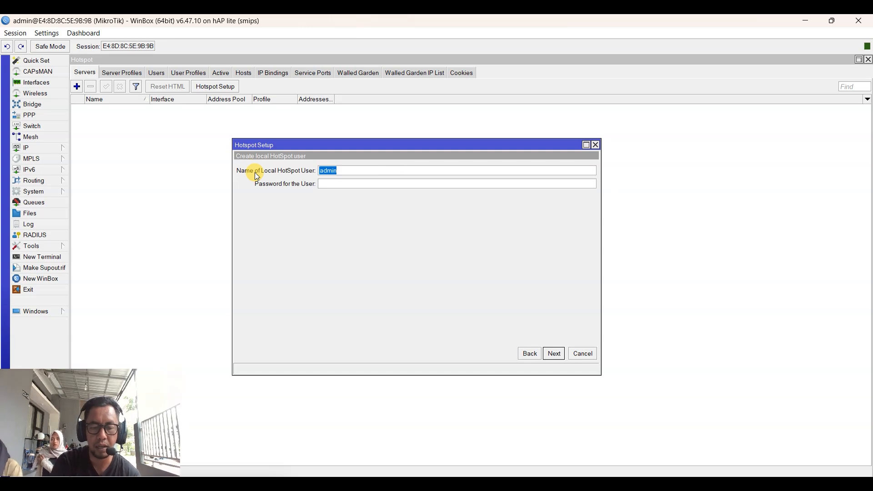
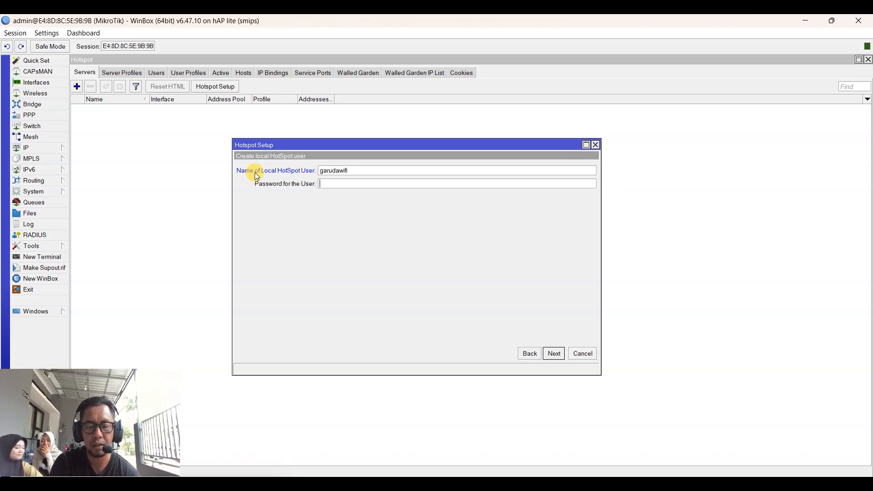
pyautogui.press('Tab')
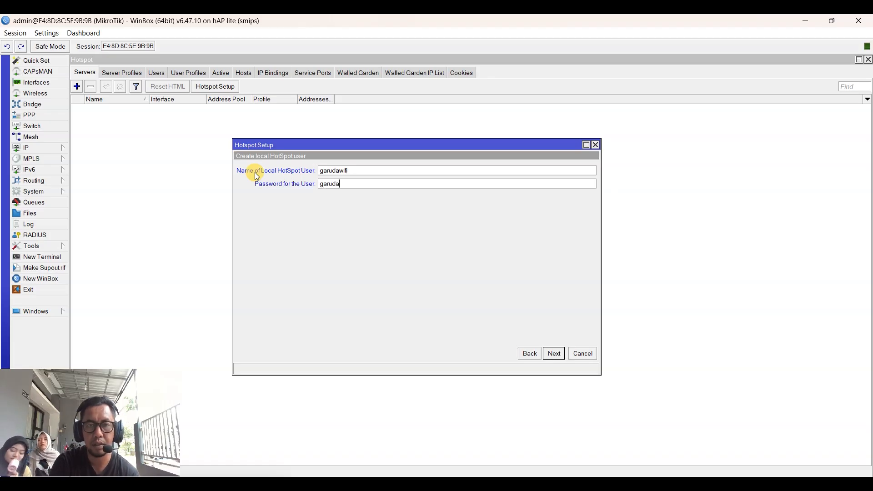
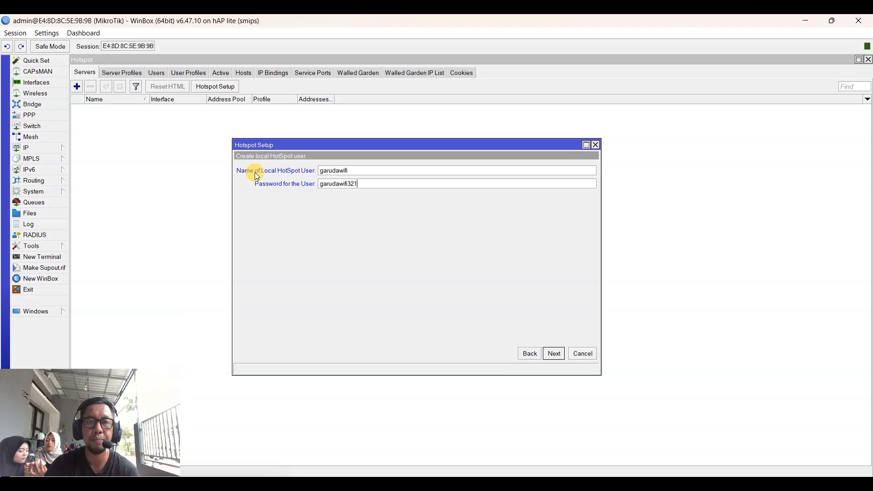
pyautogui.click(556, 354)
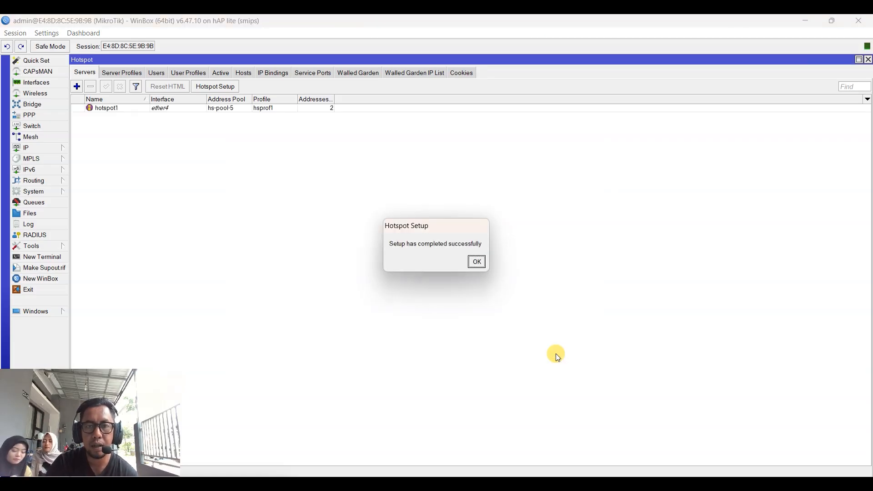
# Dismiss 'Setup has completed successfully' and open hotspot1 from the Servers list
pyautogui.click(476, 261)
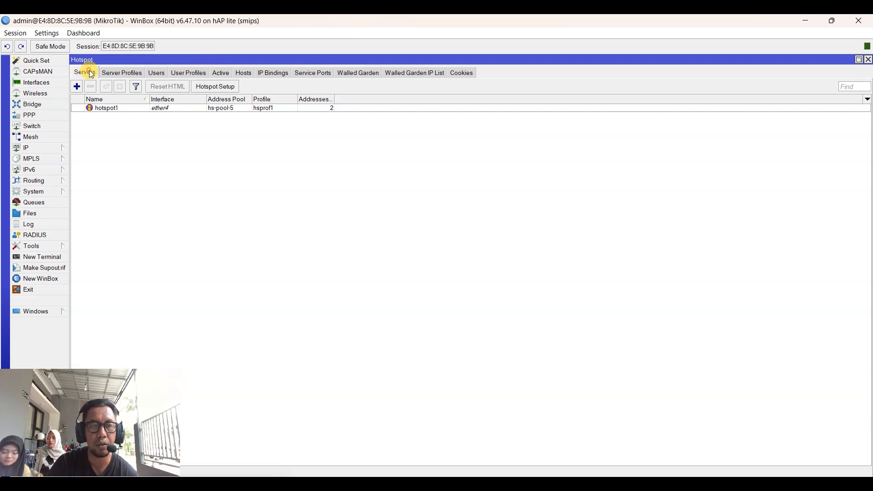
pyautogui.doubleClick(125, 109)
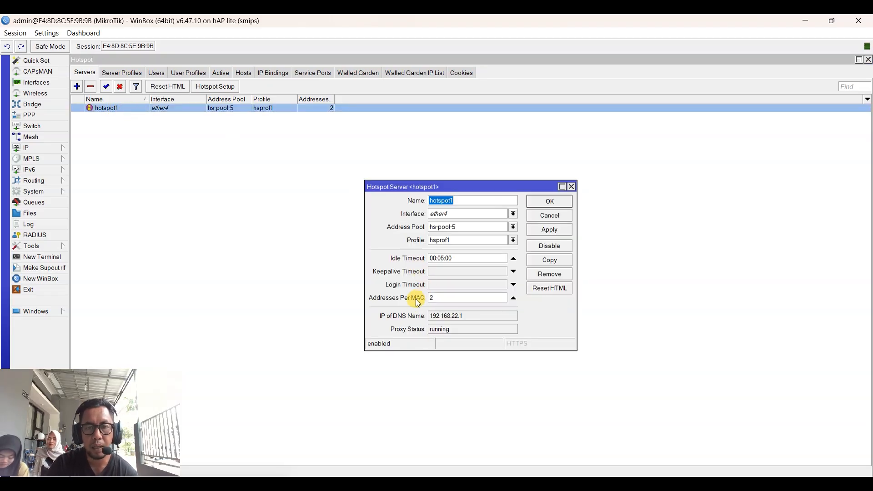
# Change hotspot1's Addresses Per MAC to 1 and save with OK
pyautogui.click(440, 298)
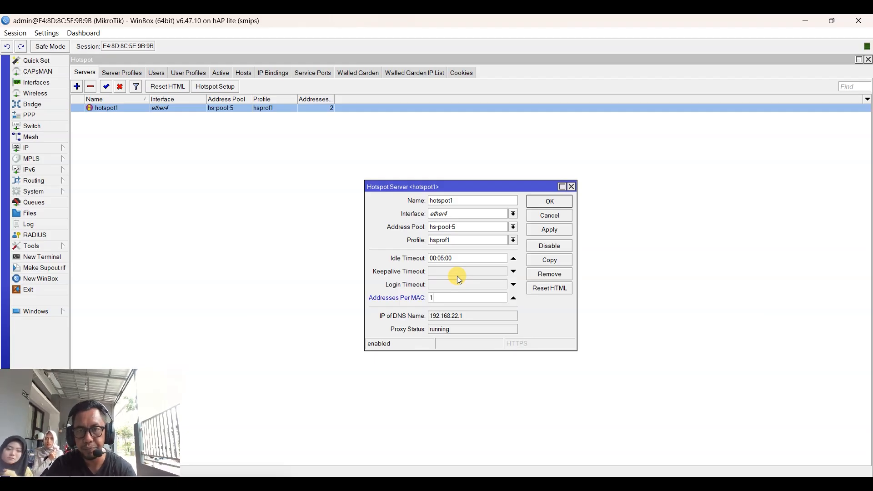
pyautogui.click(561, 200)
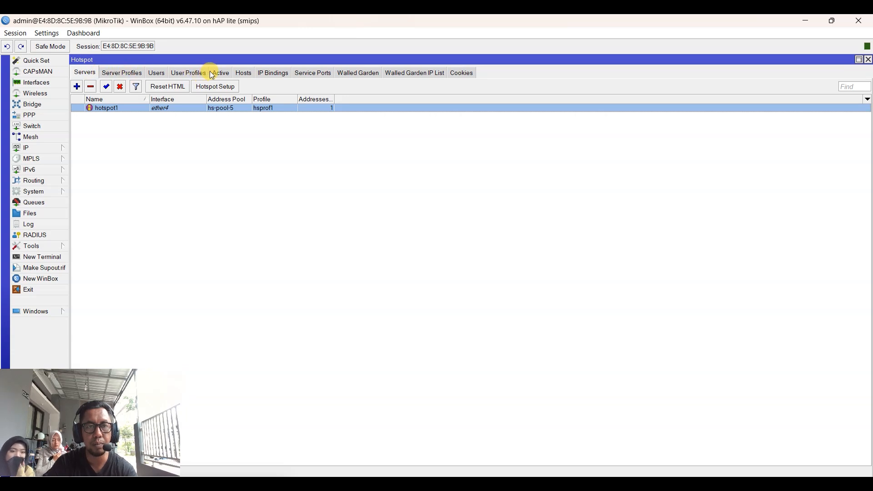
# Add a hotspot user profile named garudawifi, replacing uprof1, and start editing its shared users value
pyautogui.click(196, 74)
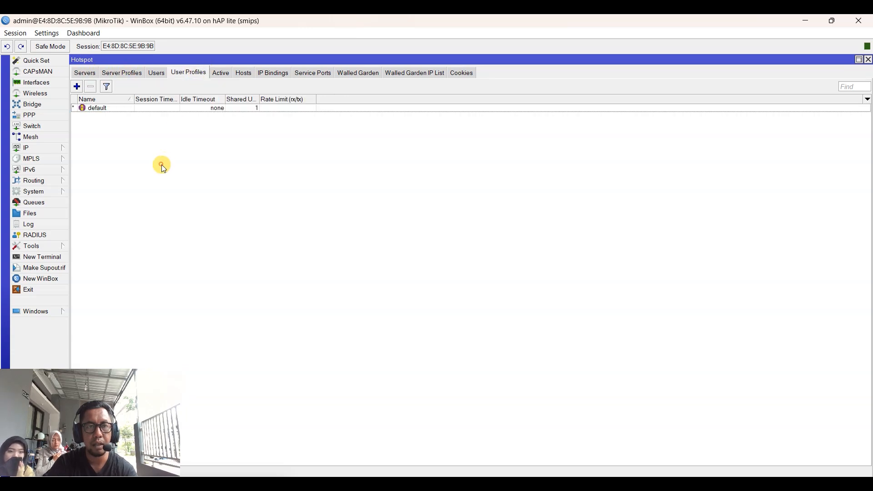
pyautogui.click(79, 85)
pyautogui.click(455, 151)
pyautogui.doubleClick(458, 151)
pyautogui.write('garudawifi')
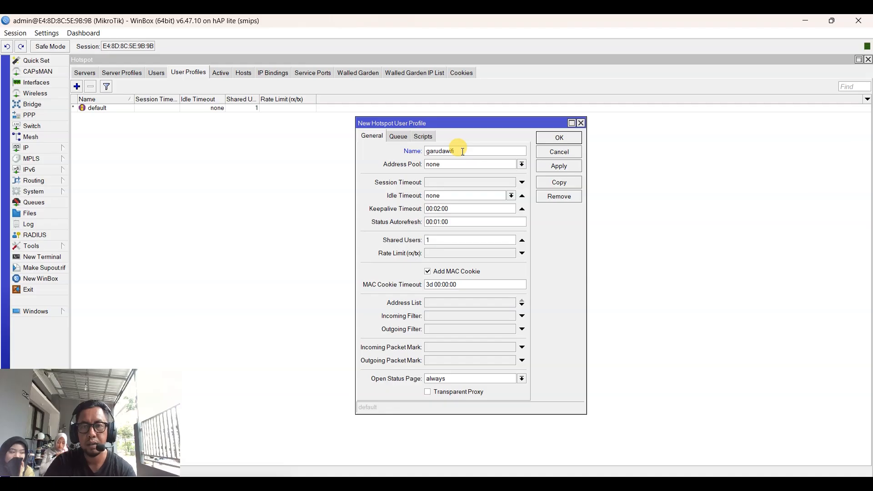
pyautogui.moveTo(470, 146); pyautogui.dragTo(381, 149)
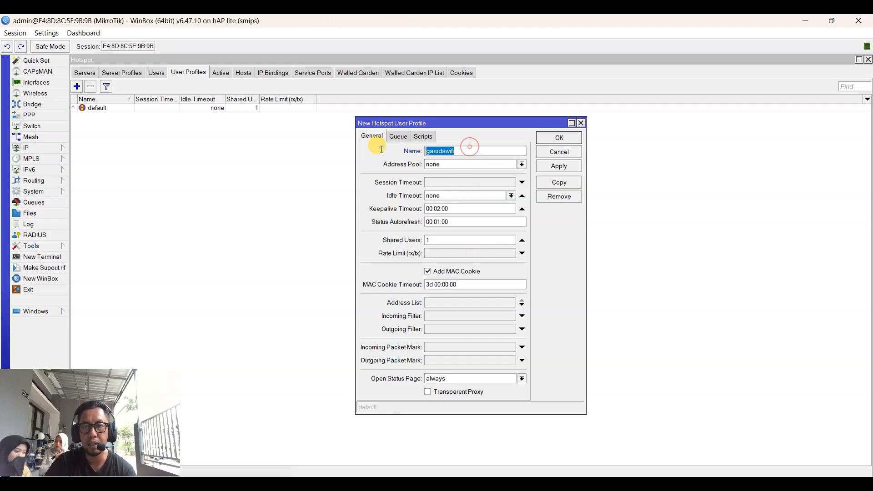
pyautogui.click(486, 150)
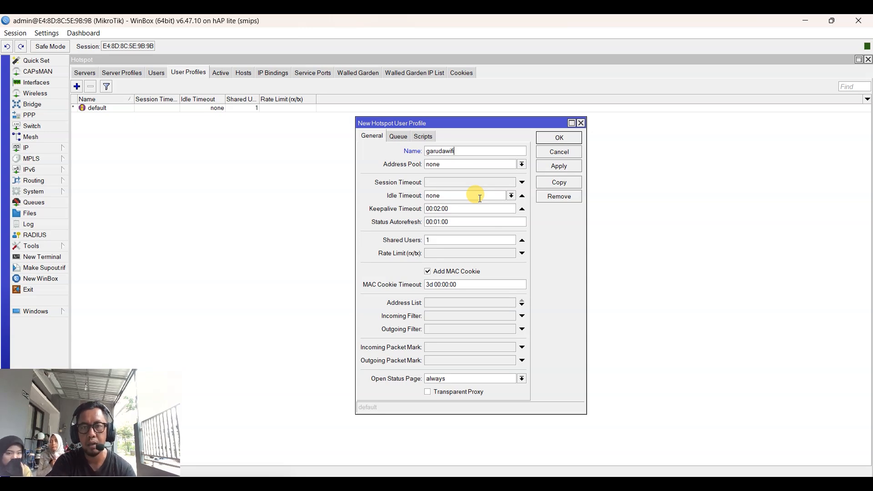
pyautogui.click(437, 209)
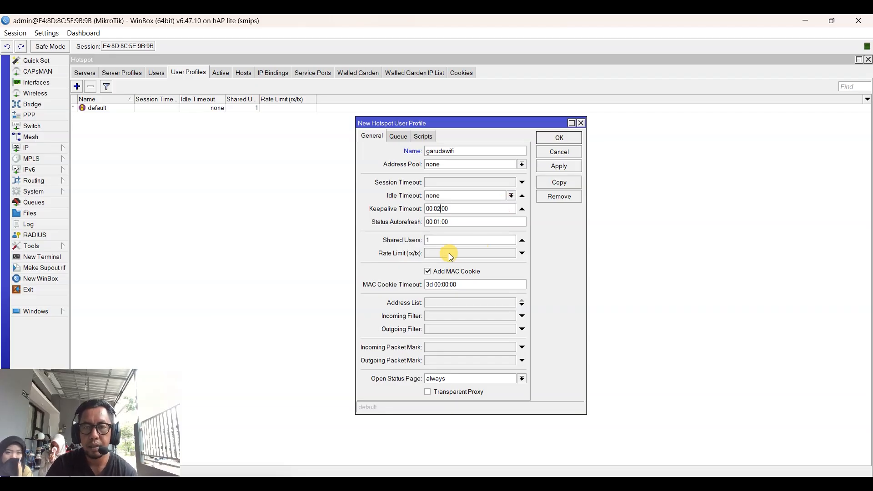
pyautogui.click(434, 238)
pyautogui.click(436, 239)
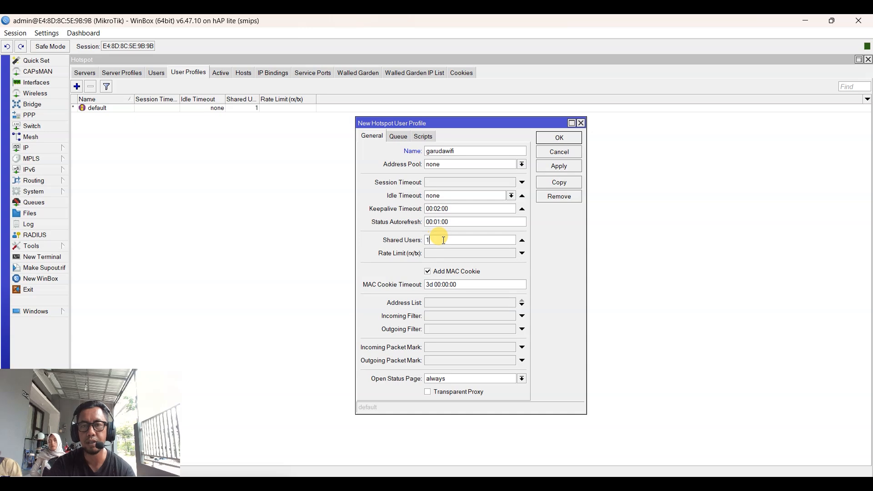
# Give the garudawifi profile 10 shared users and a 10m/20m rate limit, then save it
pyautogui.write('0')
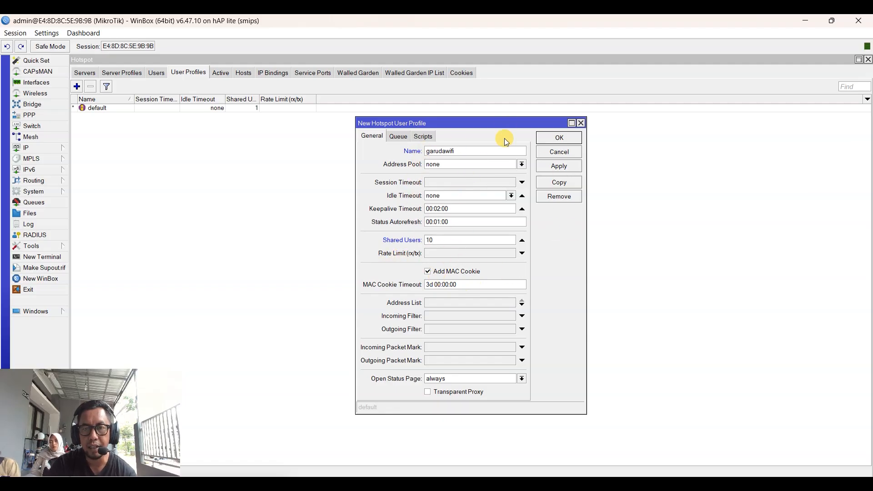
pyautogui.click(441, 254)
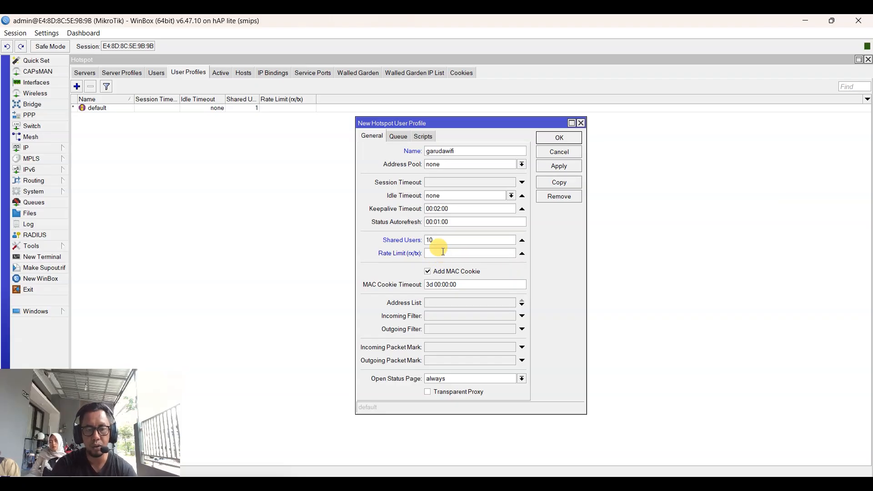
pyautogui.write('10m')
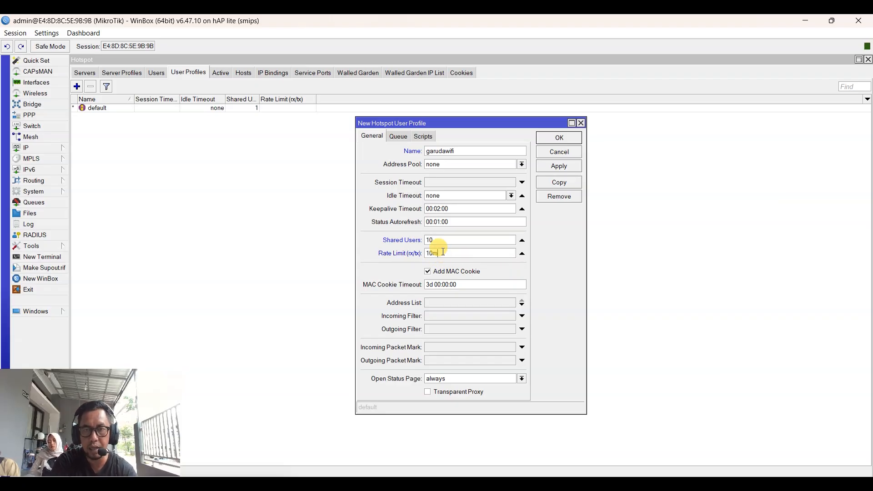
pyautogui.write('/20m')
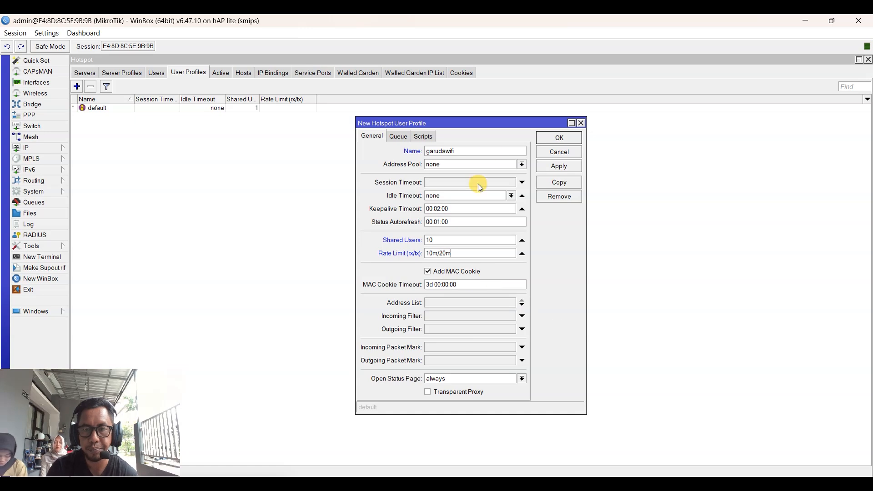
pyautogui.click(569, 138)
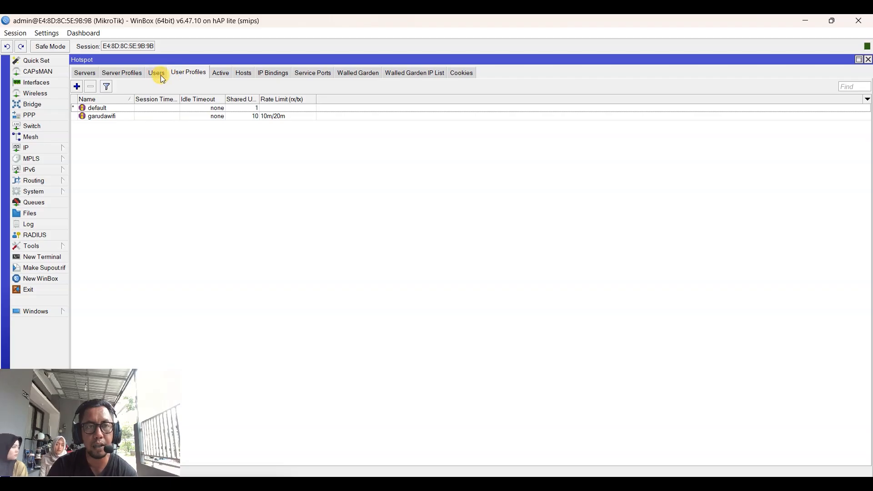
# Review the garudawifi hotspot user and the garudawifi profile settings without changing them
pyautogui.click(266, 119)
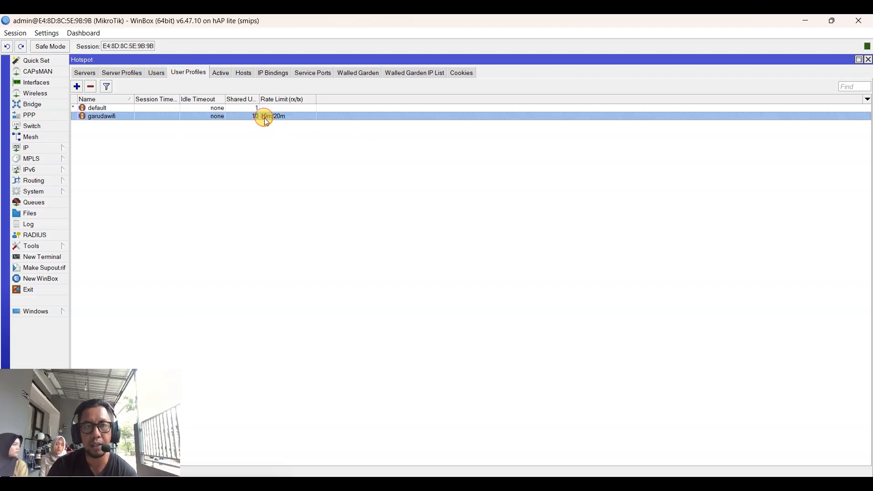
pyautogui.click(159, 72)
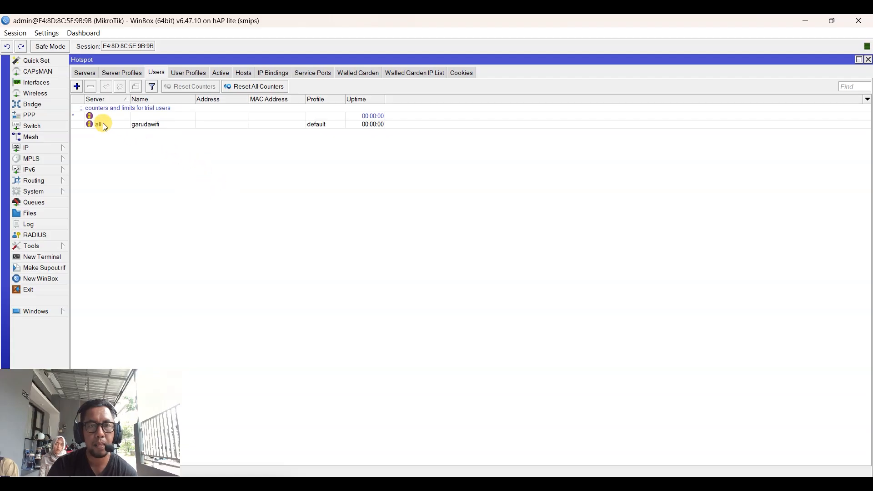
pyautogui.click(130, 125)
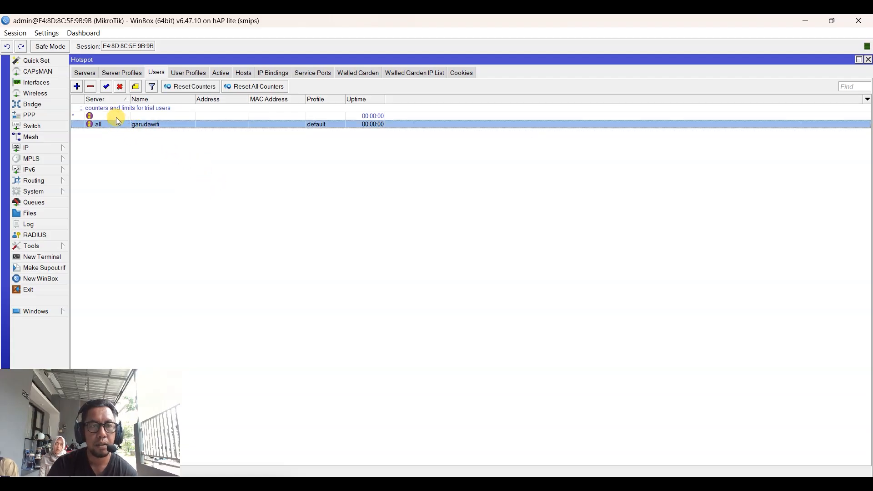
pyautogui.doubleClick(168, 124)
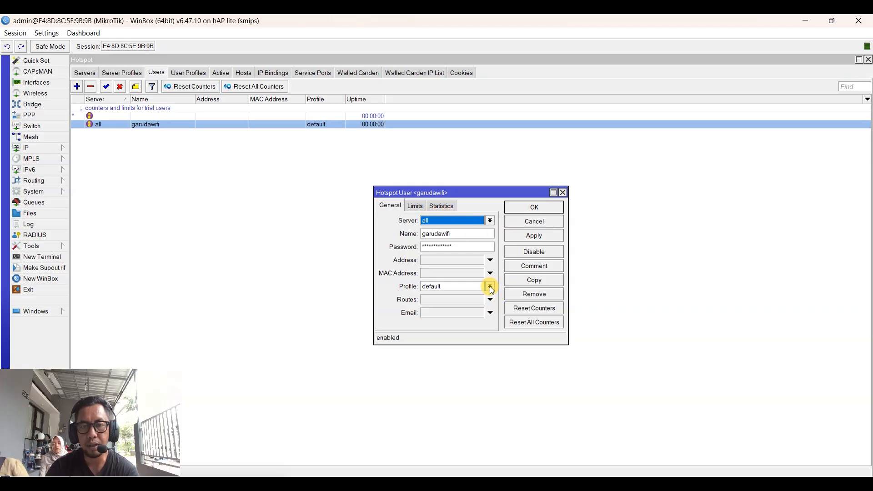
pyautogui.click(174, 73)
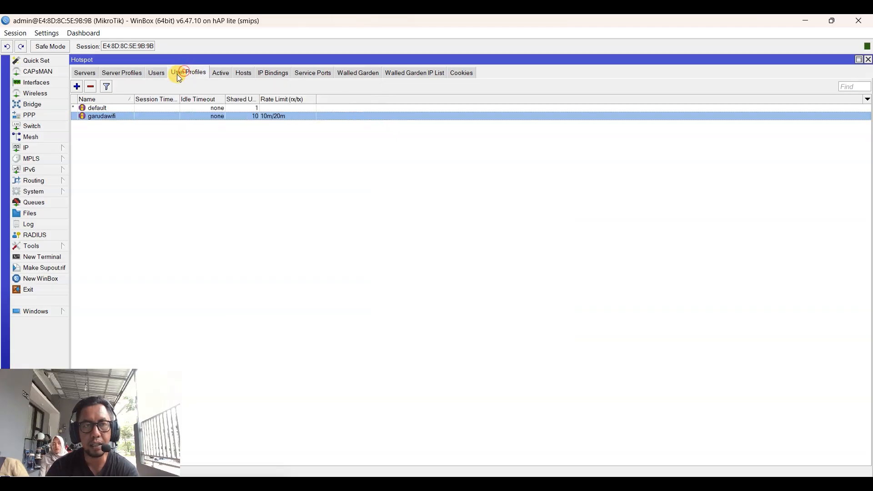
pyautogui.doubleClick(103, 117)
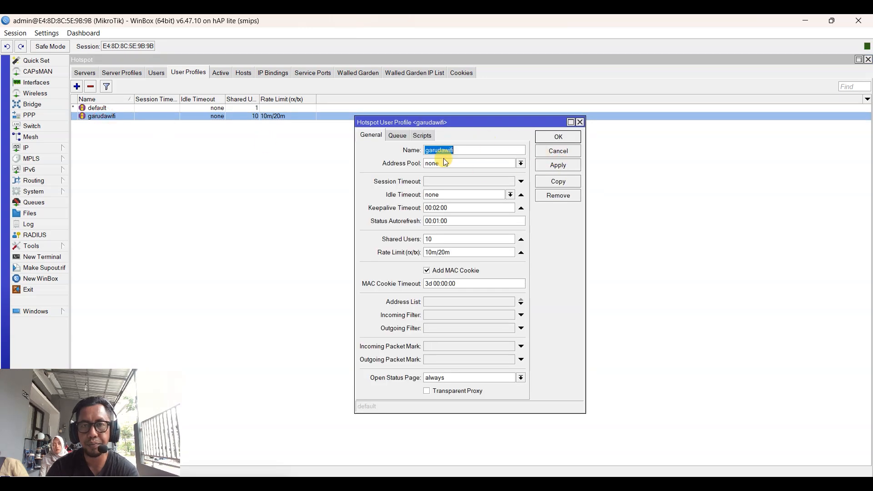
pyautogui.click(558, 151)
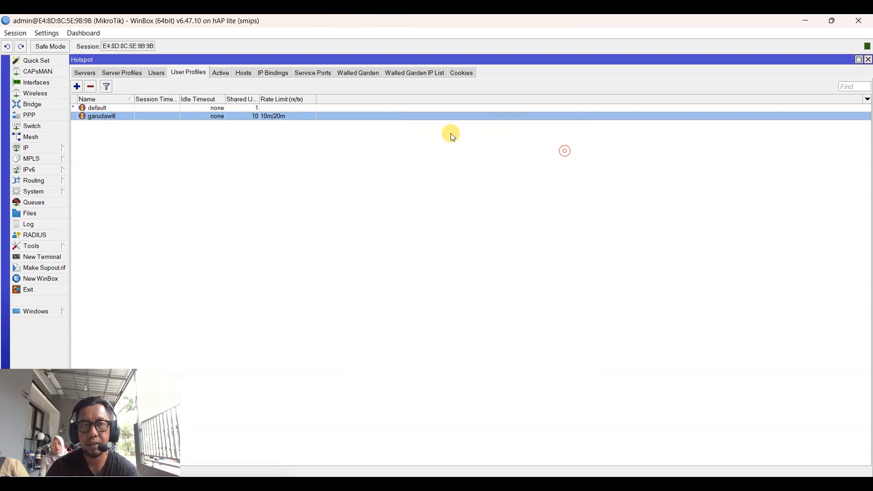
# Assign the garudawifi profile to user garudawifi with the comment 'USER GARUDA' and save
pyautogui.click(155, 73)
pyautogui.doubleClick(172, 124)
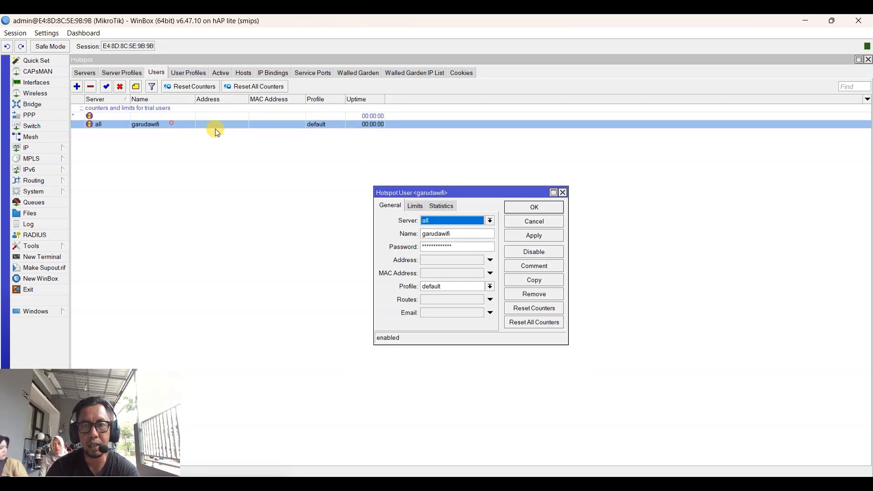
pyautogui.click(491, 287)
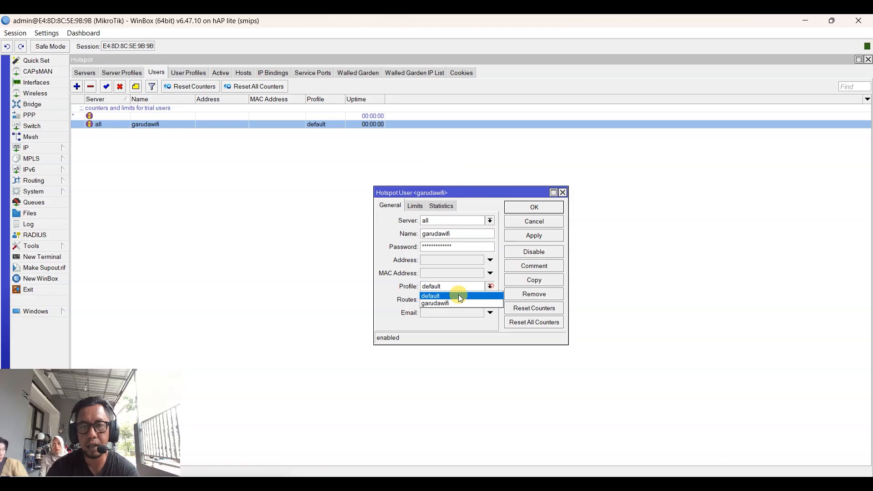
pyautogui.click(442, 303)
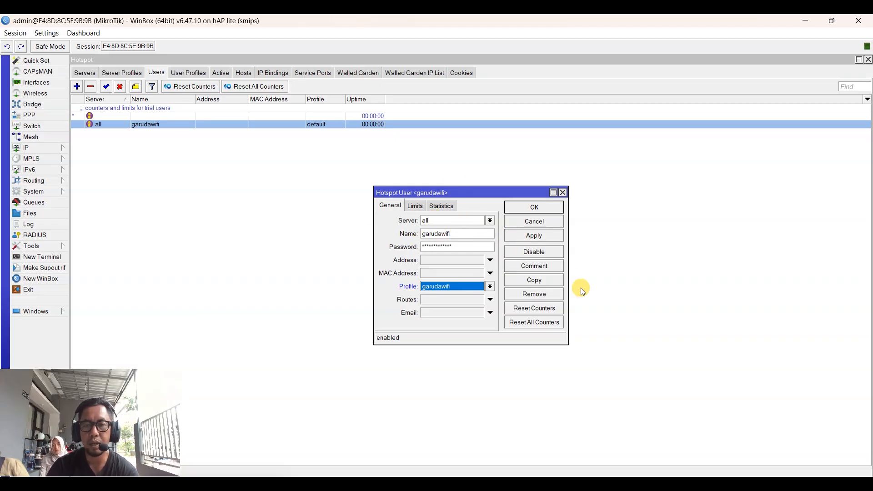
pyautogui.click(535, 266)
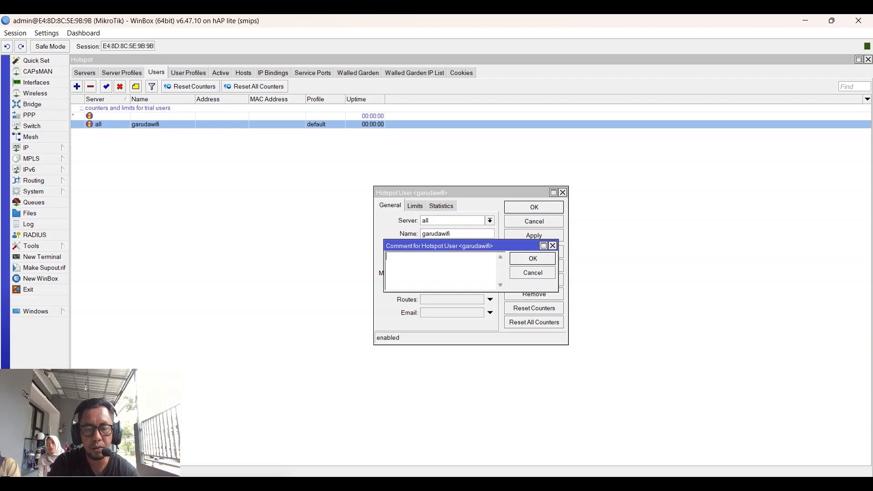
pyautogui.write('UDA')
pyautogui.click(535, 260)
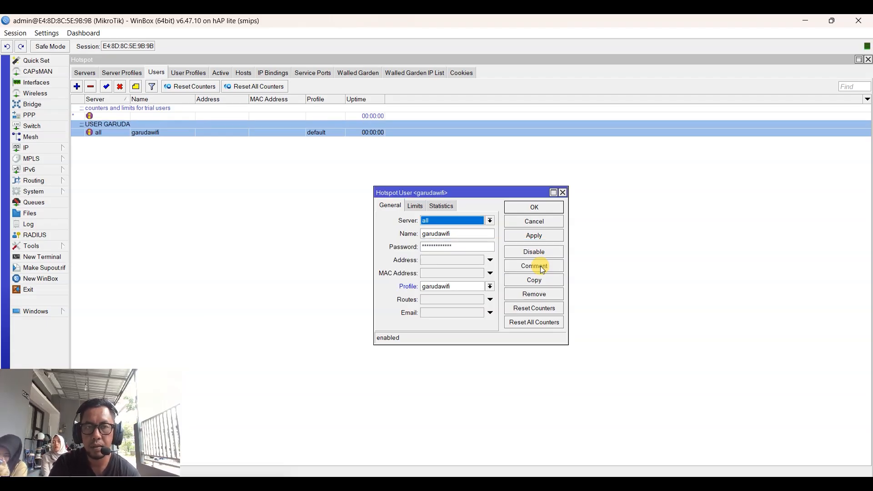
pyautogui.press('Return')
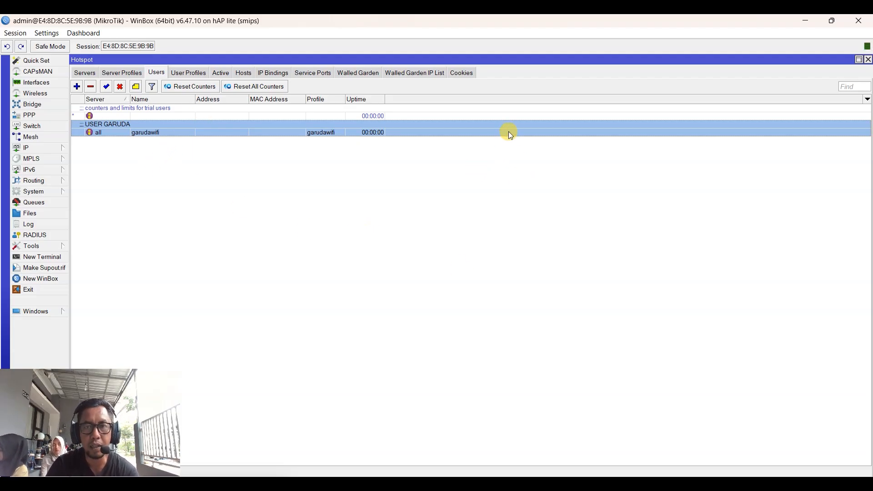
# Check the IP address list, close it, and open the empty DHCP Client list
pyautogui.click(59, 147)
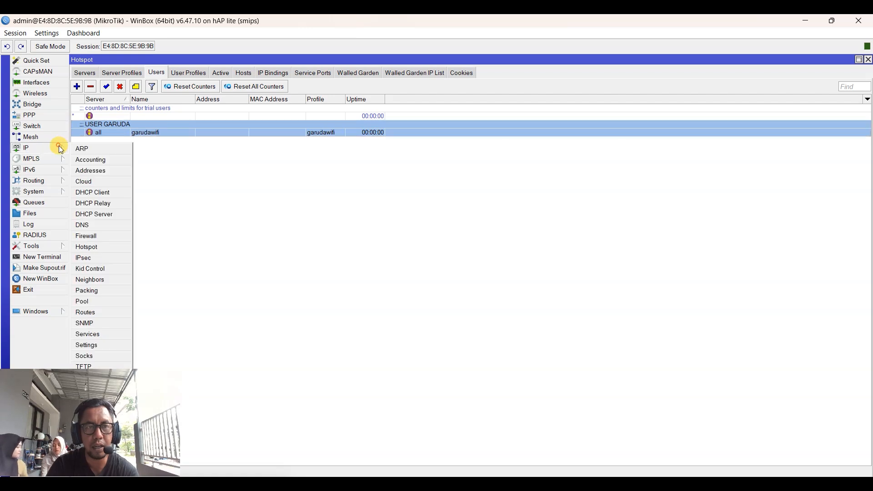
pyautogui.click(114, 172)
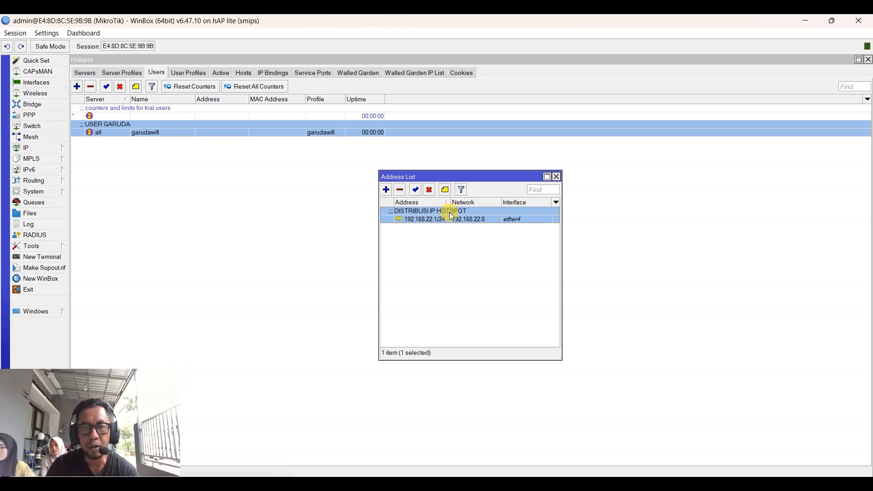
pyautogui.click(557, 177)
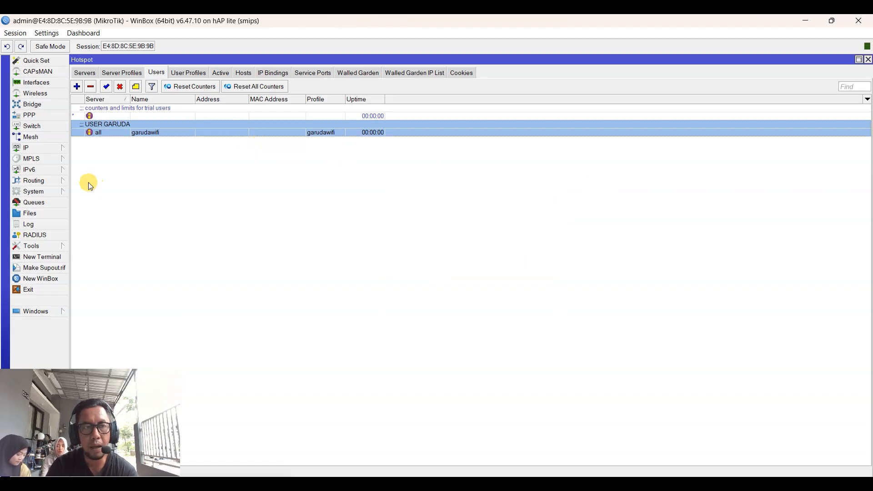
pyautogui.click(485, 219)
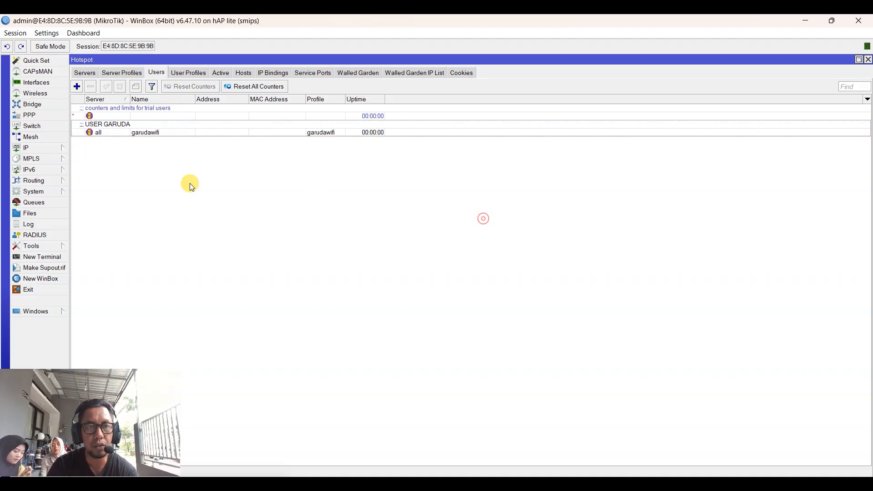
pyautogui.click(60, 149)
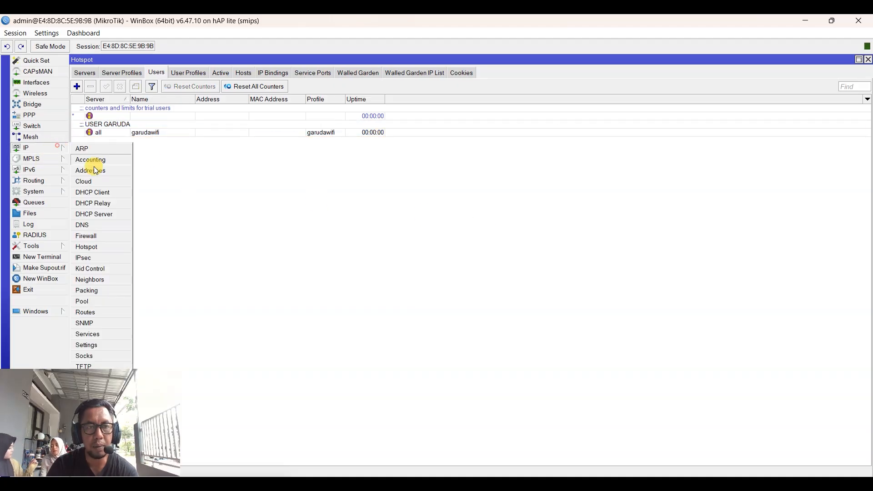
pyautogui.click(101, 195)
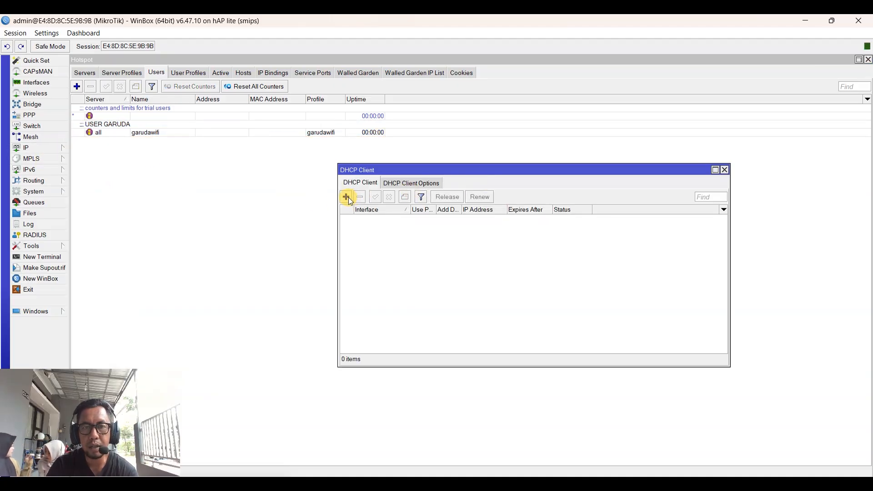
# Add an ether1 DHCP client commented 'IP ISP', then close the list and open a new terminal
pyautogui.click(716, 170)
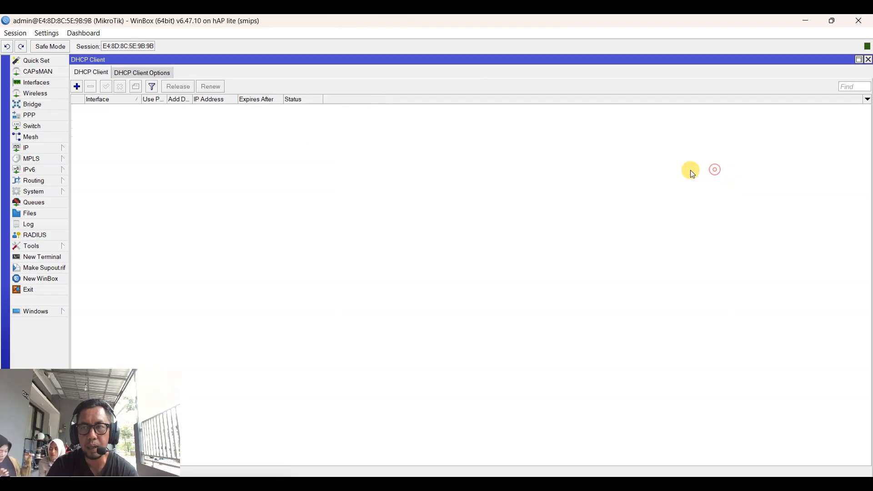
pyautogui.click(77, 87)
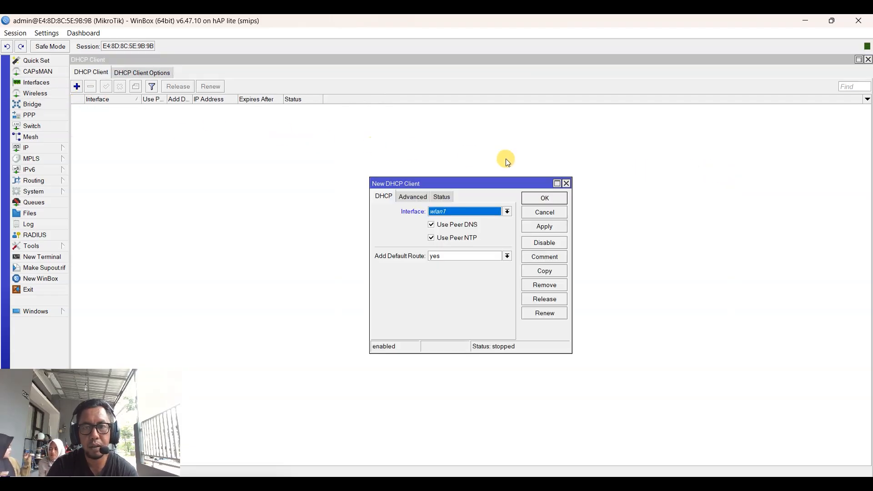
pyautogui.click(449, 213)
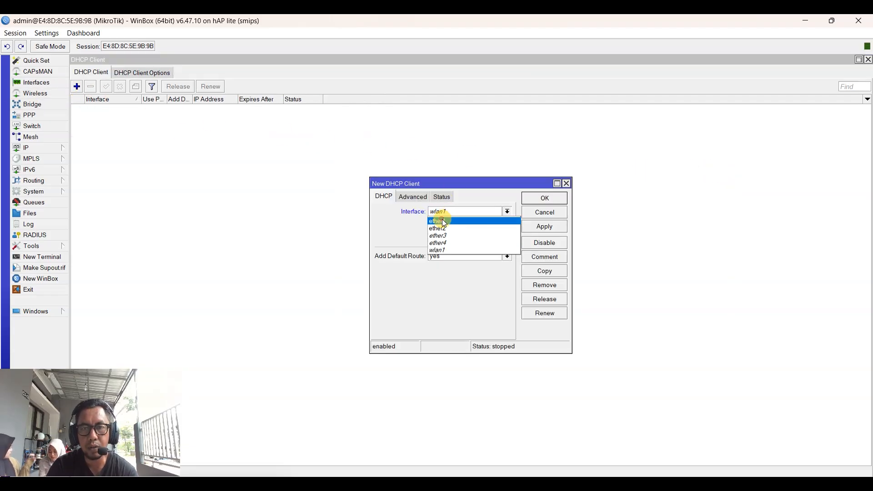
pyautogui.click(442, 220)
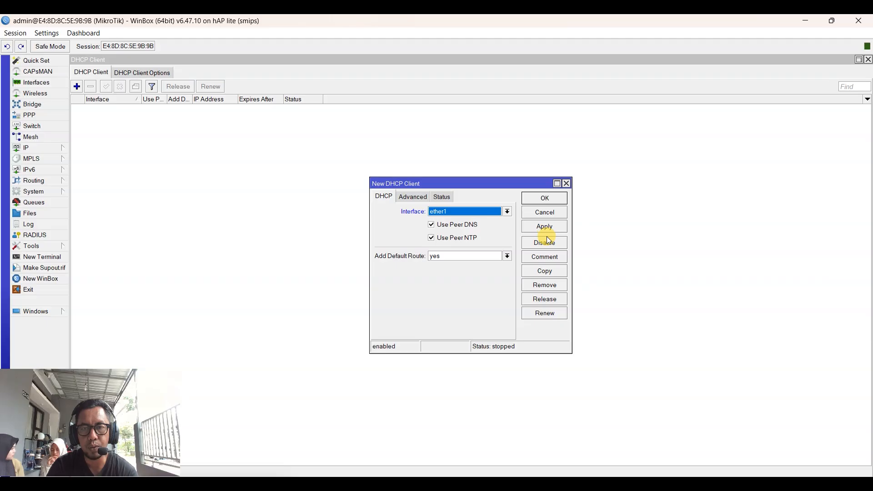
pyautogui.click(534, 259)
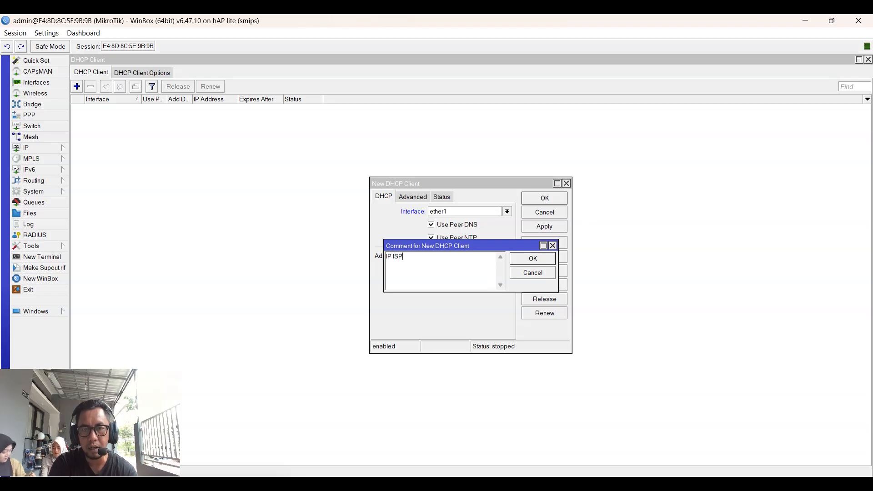
pyautogui.click(533, 258)
pyautogui.press('Return')
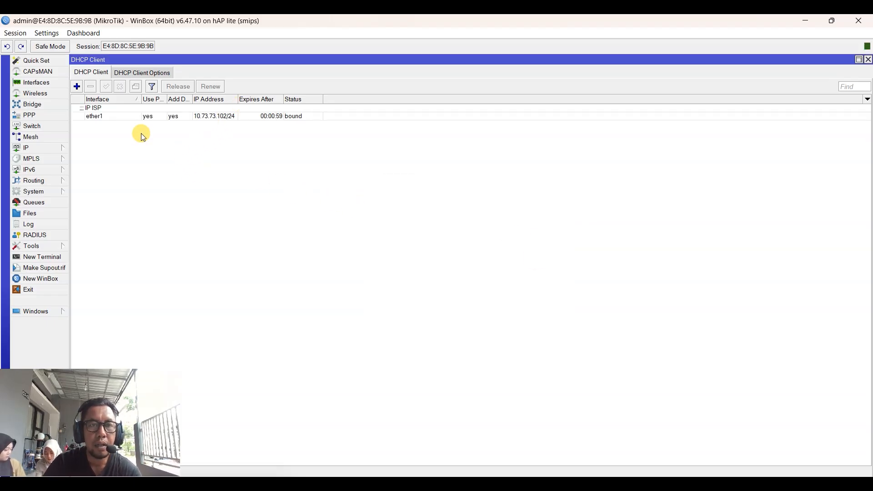
pyautogui.click(869, 59)
pyautogui.click(61, 257)
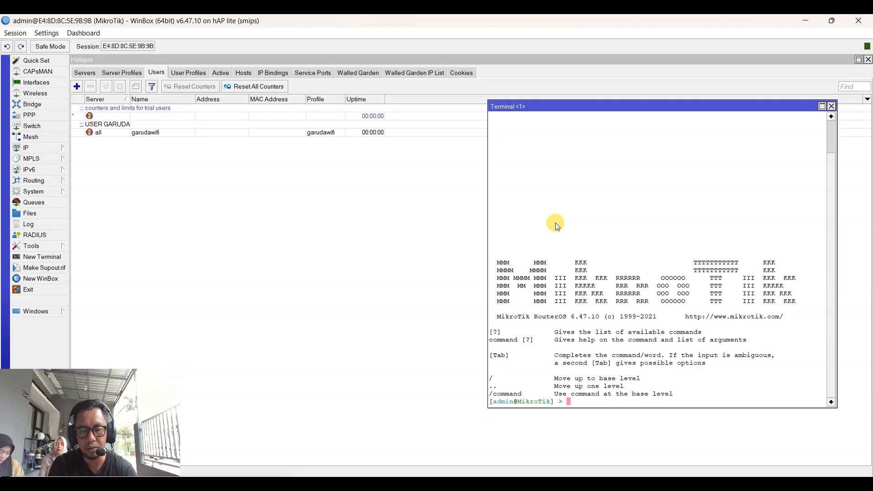
# Ping google.com from the router terminal, then open the IP address list
pyautogui.write('ping')
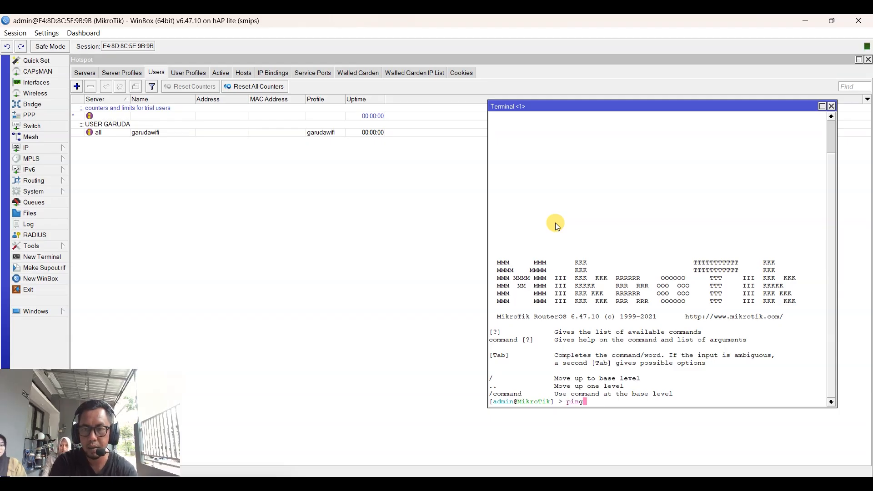
pyautogui.write(' google.com')
pyautogui.press('Return')
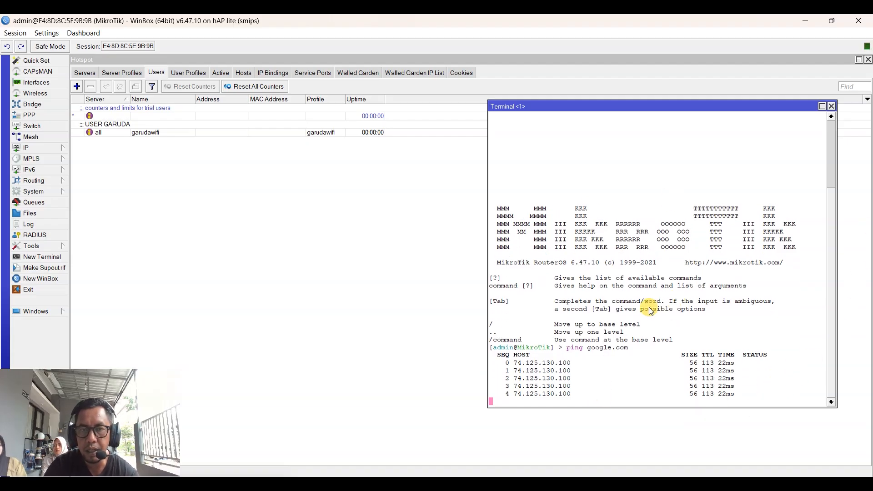
pyautogui.click(54, 149)
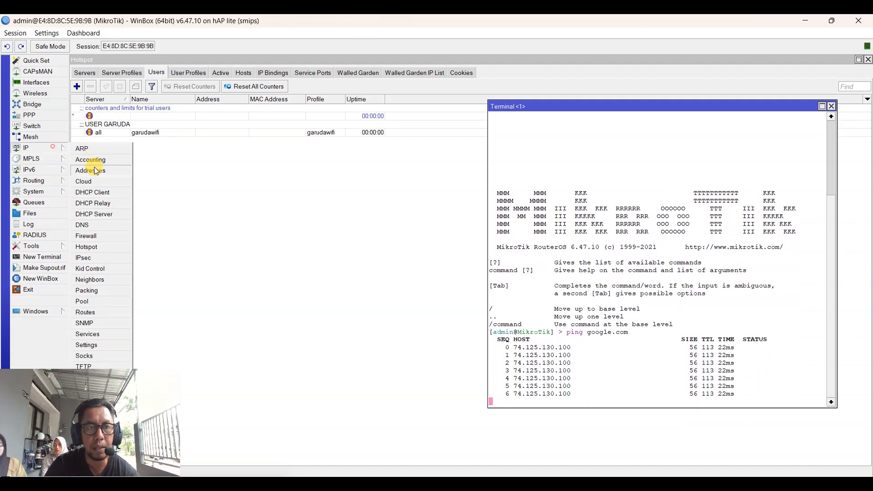
pyautogui.click(102, 169)
# Select the 192.168.22.1/24 hotspot address and return to the hotspot users list
pyautogui.click(508, 234)
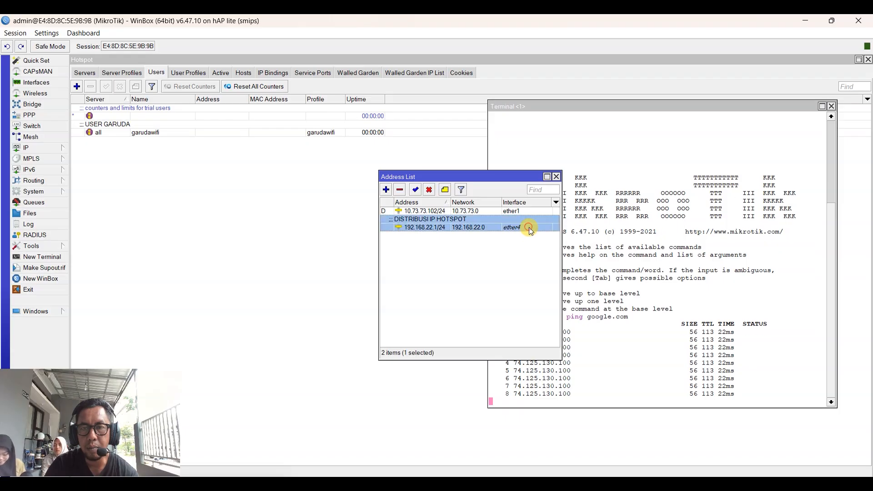
pyautogui.click(276, 323)
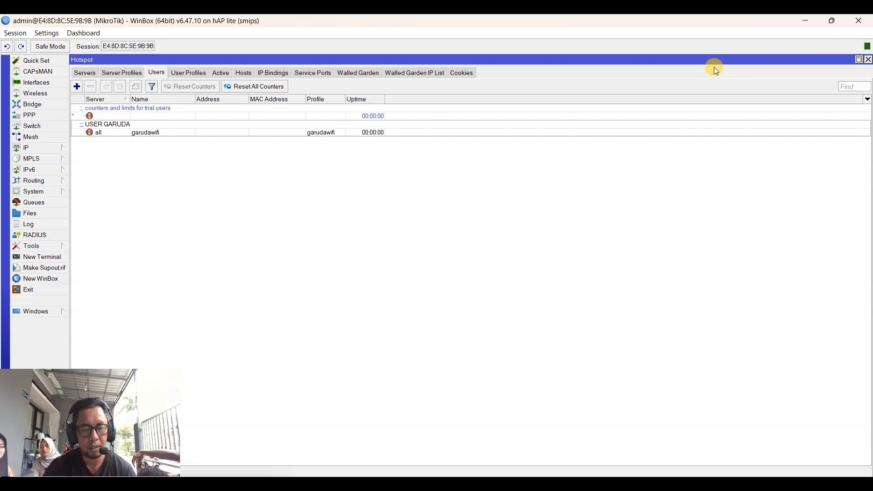
pyautogui.press('super')
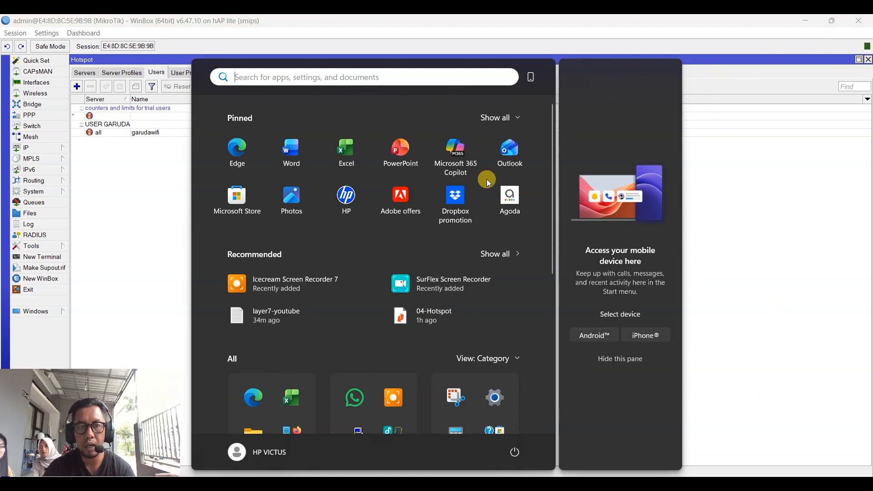
# Dismiss the Start menu and show the router's IP address list
pyautogui.click(128, 170)
pyautogui.click(27, 148)
pyautogui.click(105, 170)
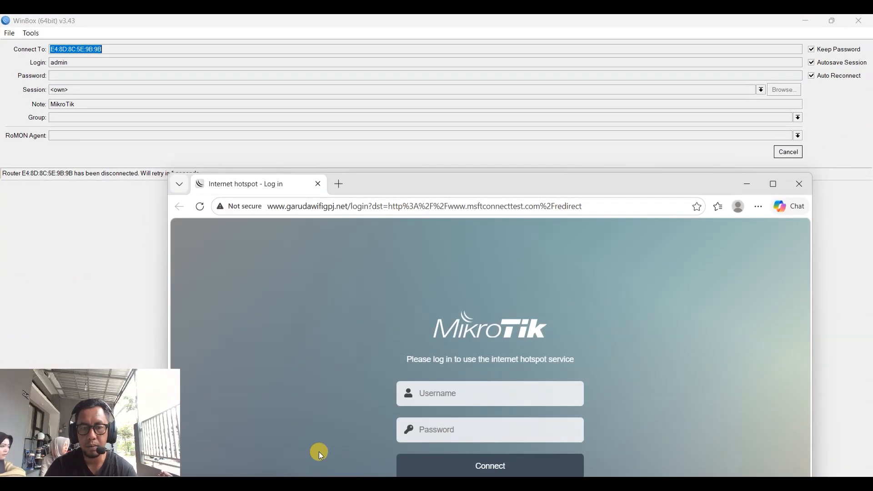
# Launch Control Panel by searching 'control' from the Start menu
pyautogui.press('super')
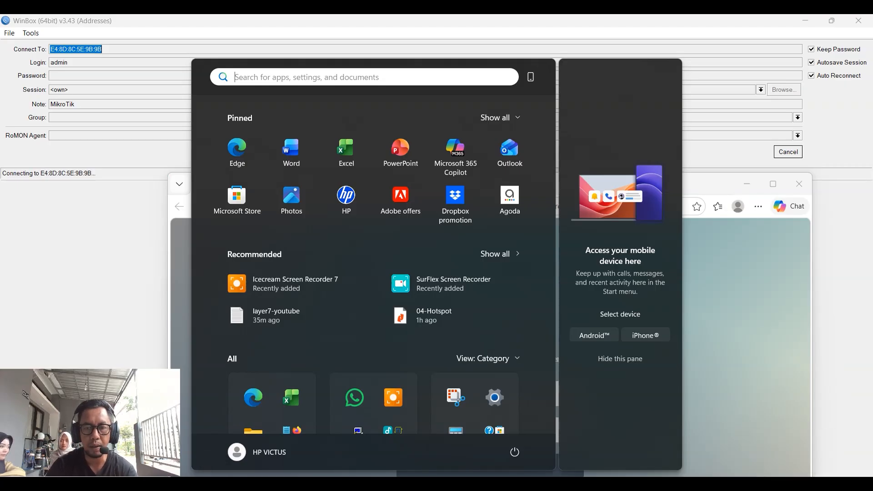
pyautogui.press('super')
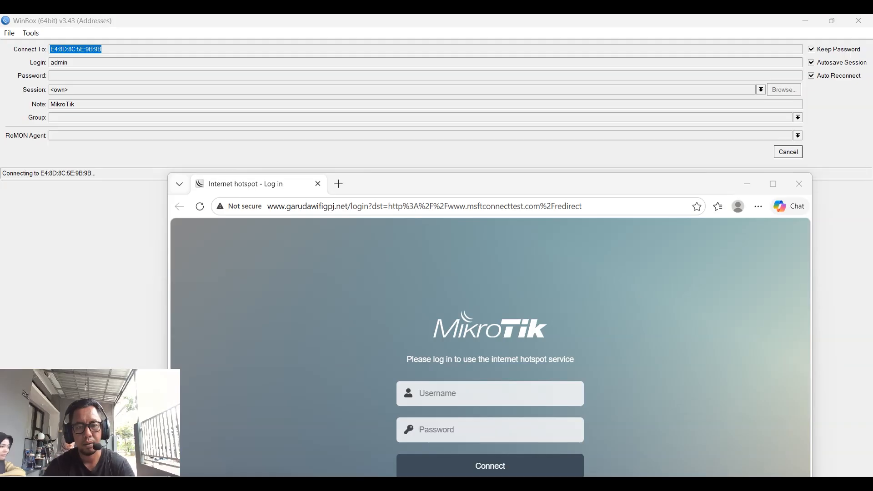
pyautogui.press('super')
pyautogui.press('super')
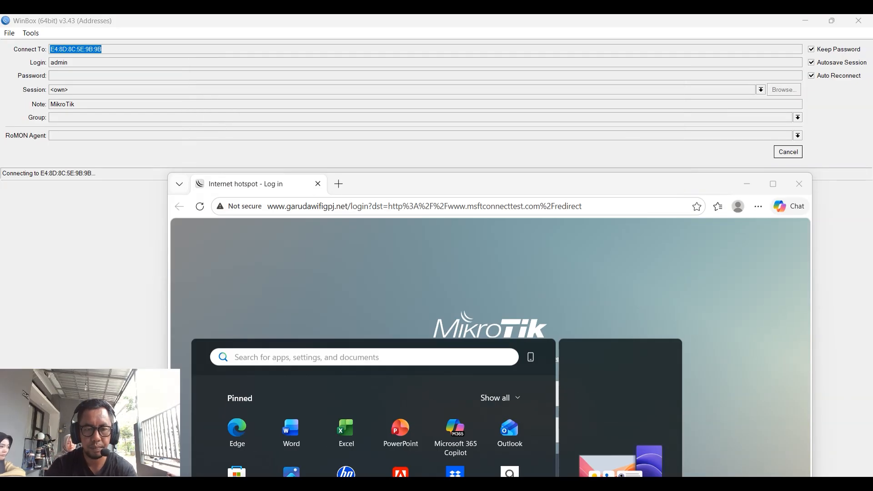
pyautogui.press('super')
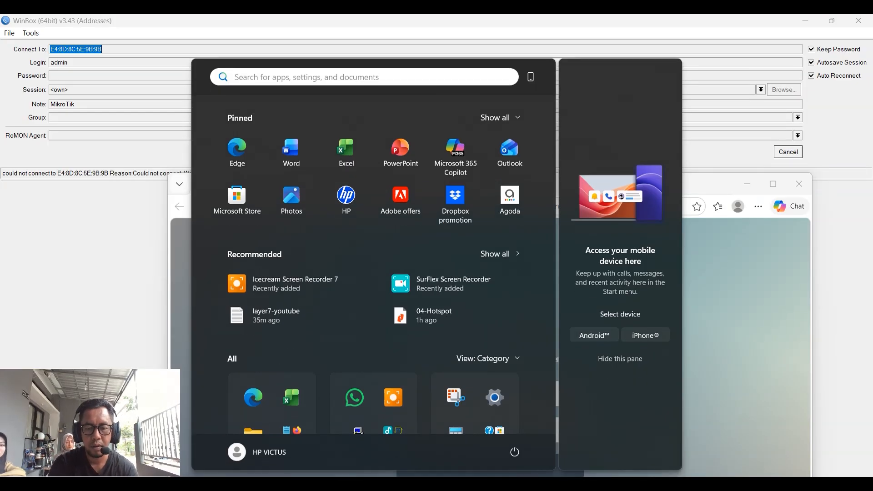
pyautogui.write('control')
pyautogui.press('Return')
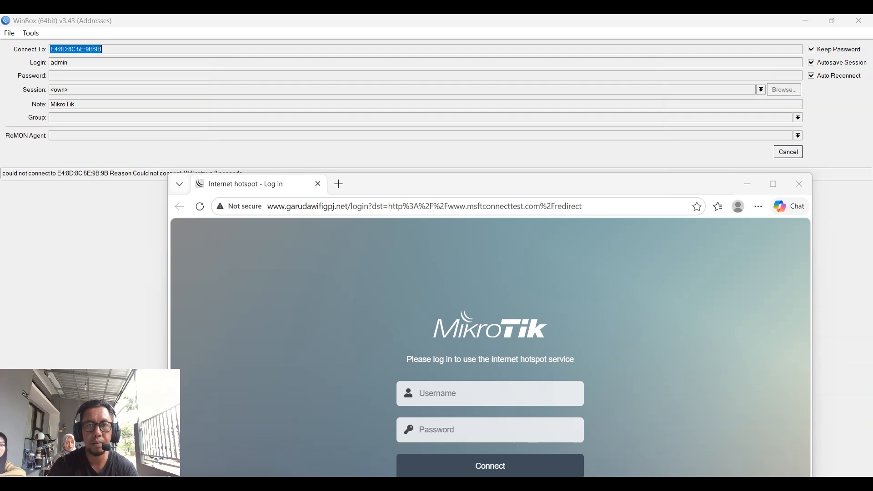
# View the Ethernet connection details to confirm IPv4 address 192.168.22.100, then close both dialogs
pyautogui.click(351, 155)
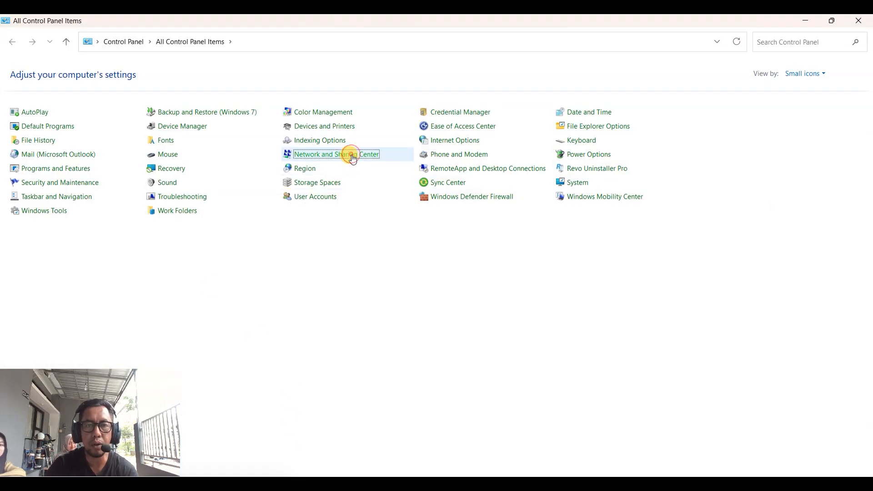
pyautogui.click(376, 120)
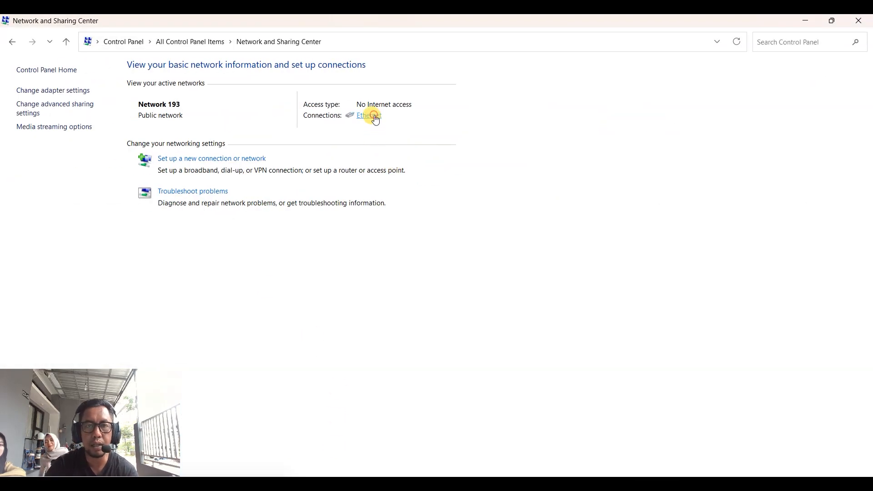
pyautogui.click(383, 249)
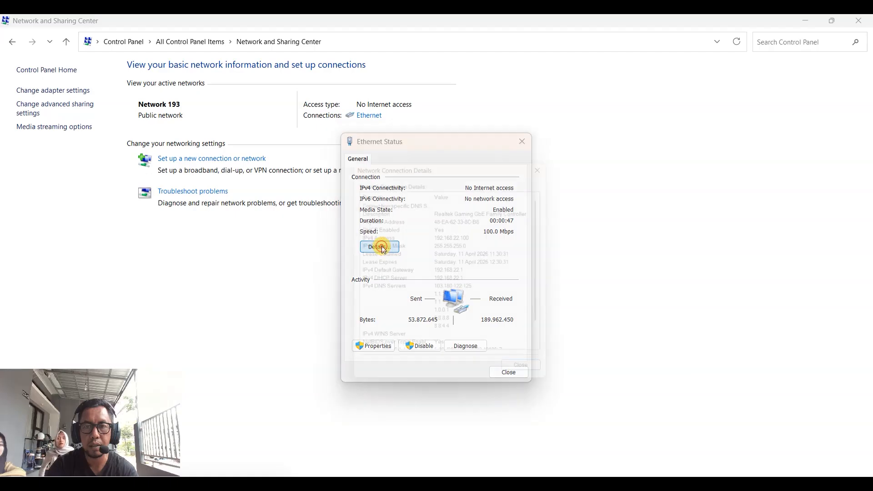
pyautogui.click(461, 238)
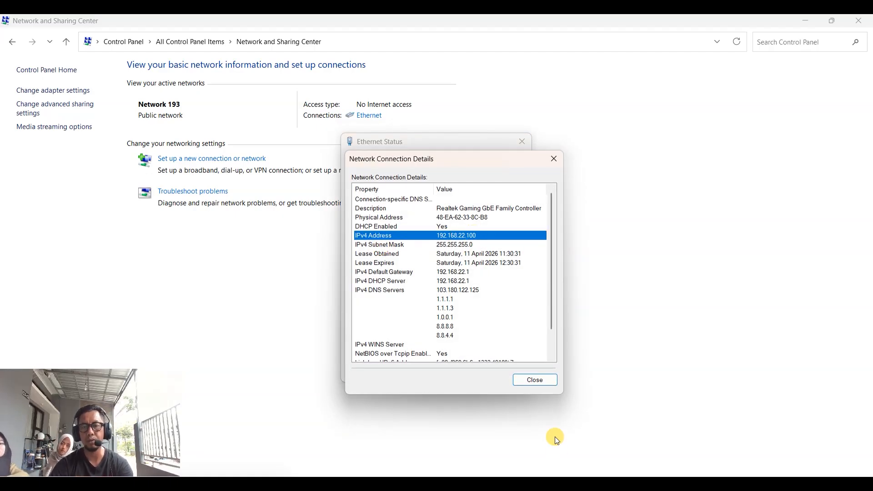
pyautogui.click(536, 380)
pyautogui.click(517, 377)
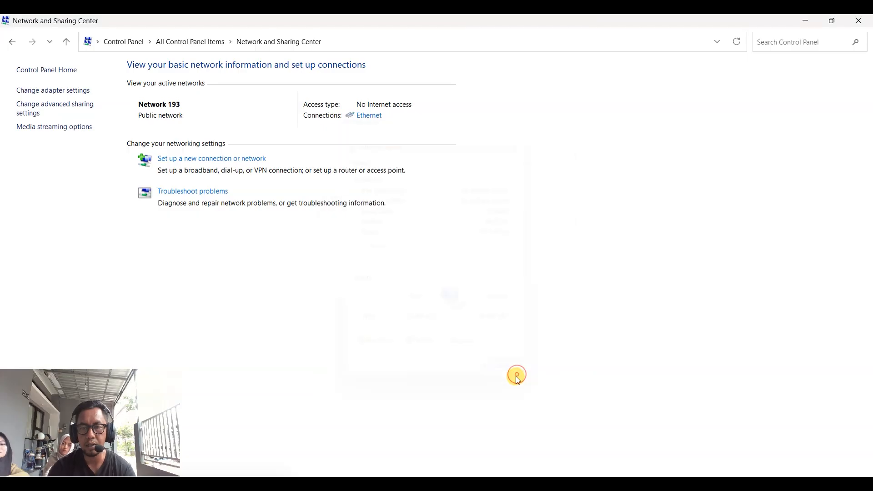
# Launch Firefox, decline the default-browser prompt, and browse to google.com
pyautogui.press('super')
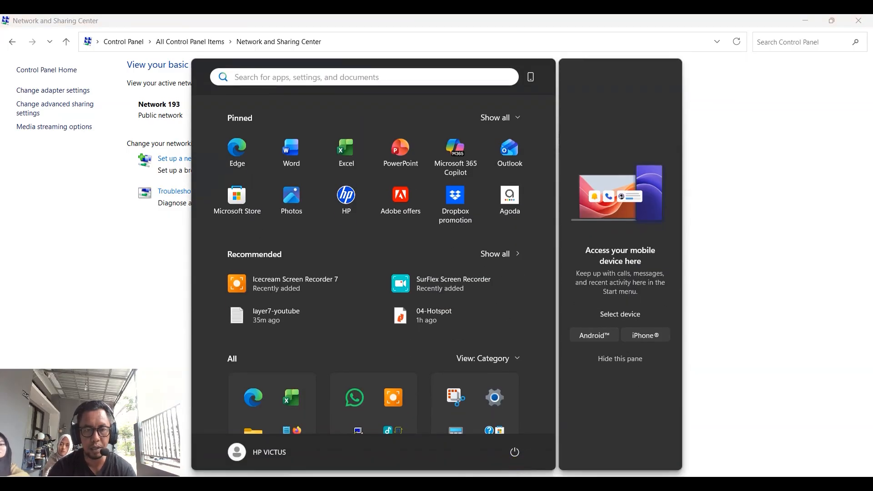
pyautogui.press('super')
pyautogui.press('super')
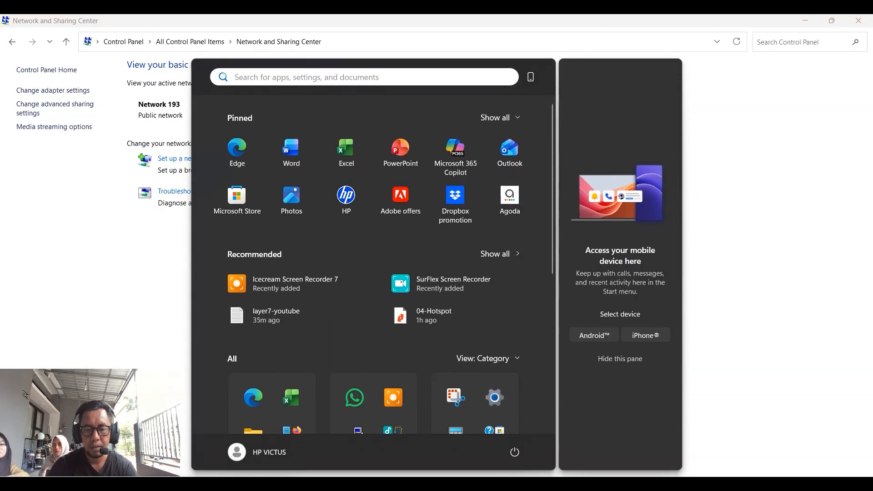
pyautogui.write('moz')
pyautogui.press('Return')
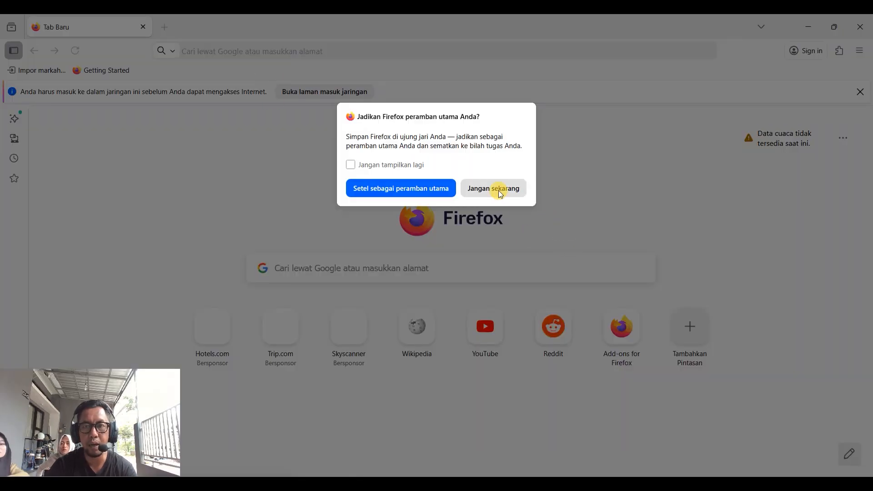
pyautogui.click(501, 195)
pyautogui.click(253, 49)
pyautogui.write('google.com')
pyautogui.press('Return')
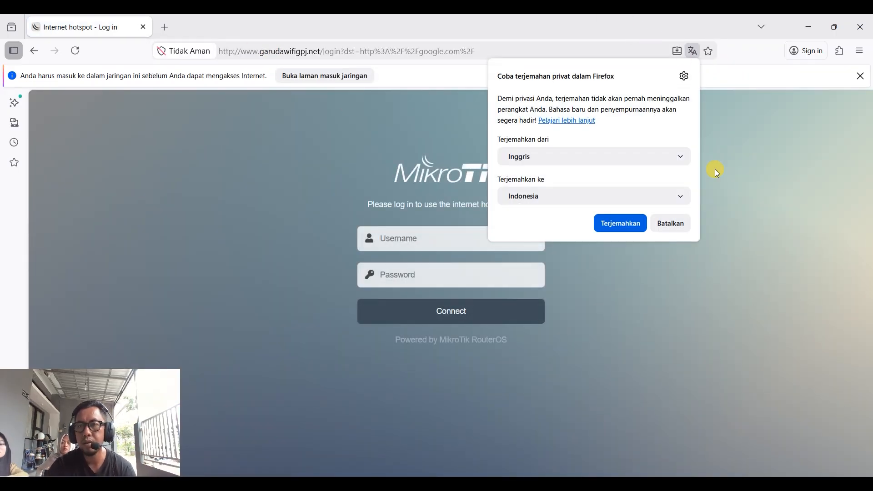
# Dismiss the translation offer and log in to the hotspot with the user's username and password
pyautogui.click(682, 225)
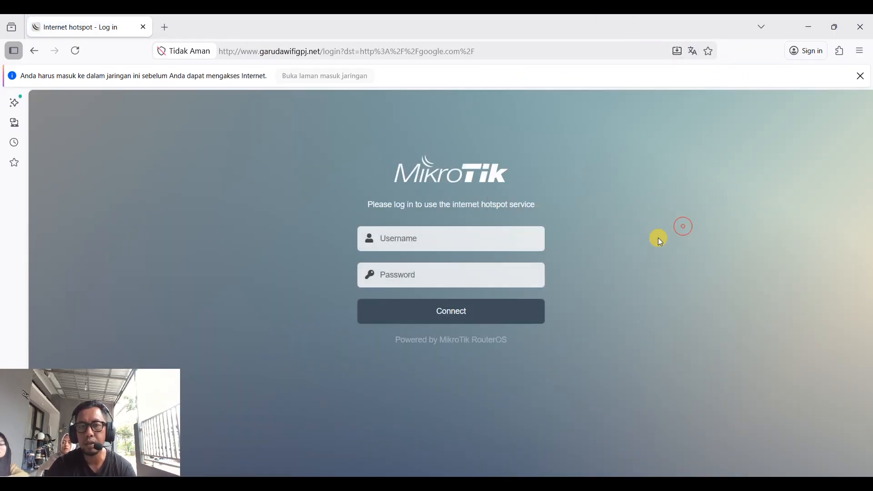
pyautogui.click(425, 240)
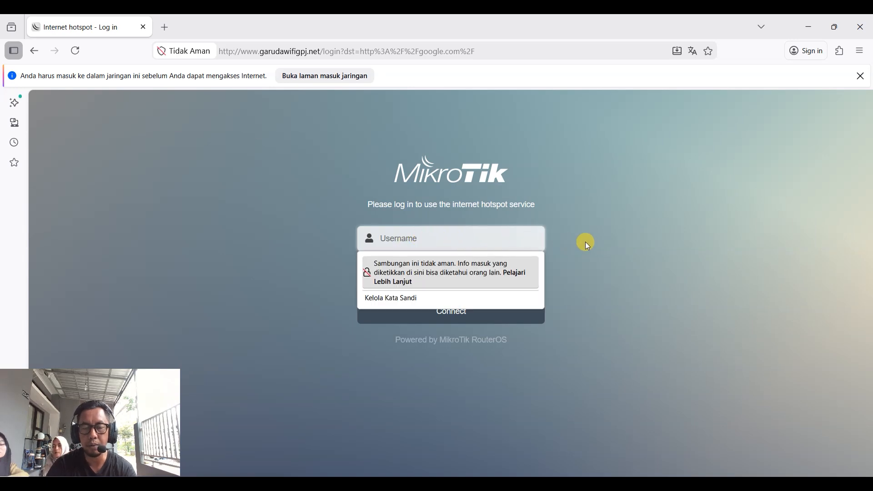
pyautogui.write('garudawifi')
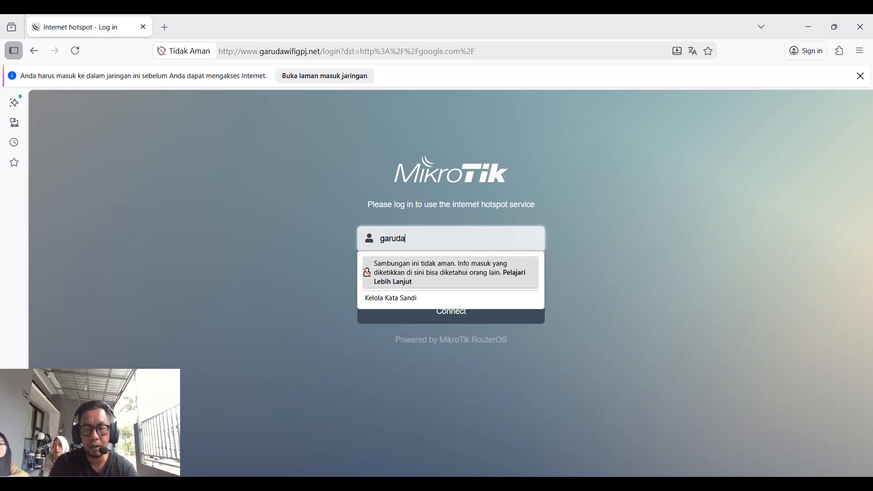
pyautogui.press('Tab')
pyautogui.write('••••••')
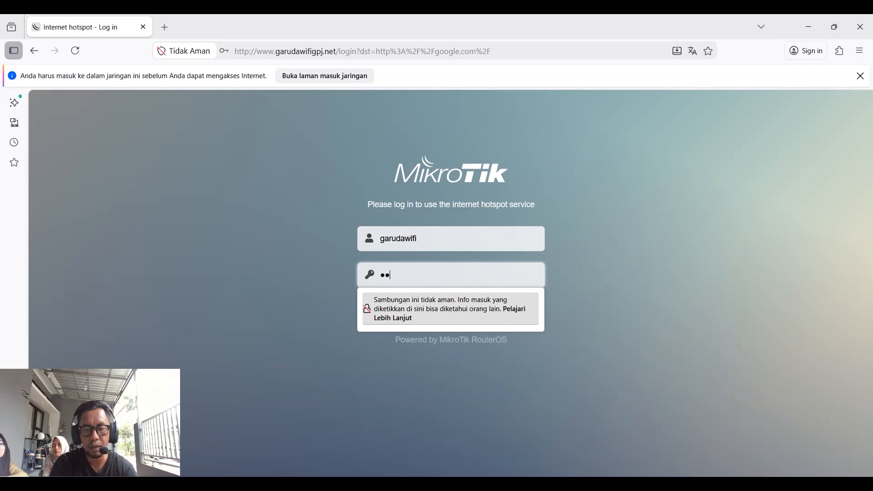
pyautogui.write('•••••')
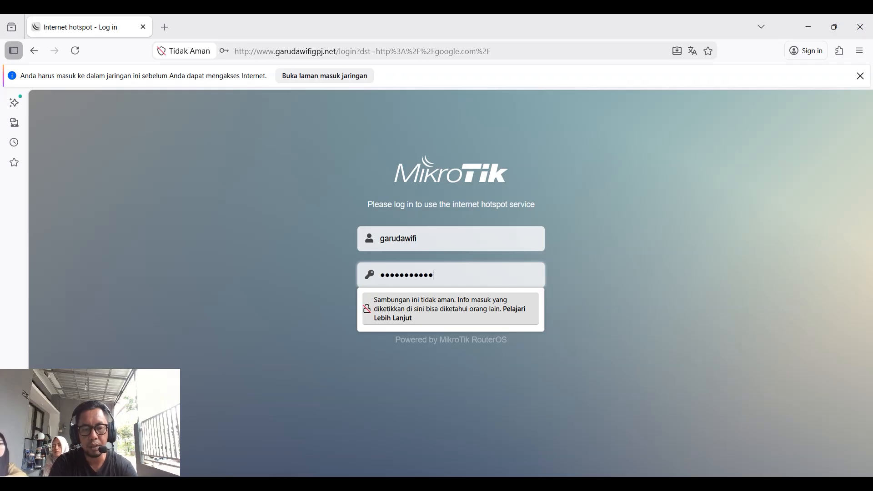
pyautogui.press('Return')
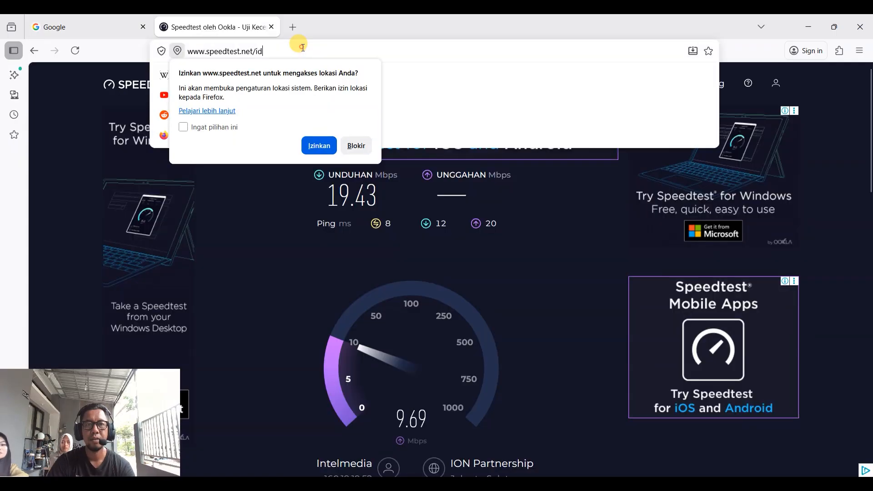
pyautogui.click(300, 48)
pyautogui.write('youtu')
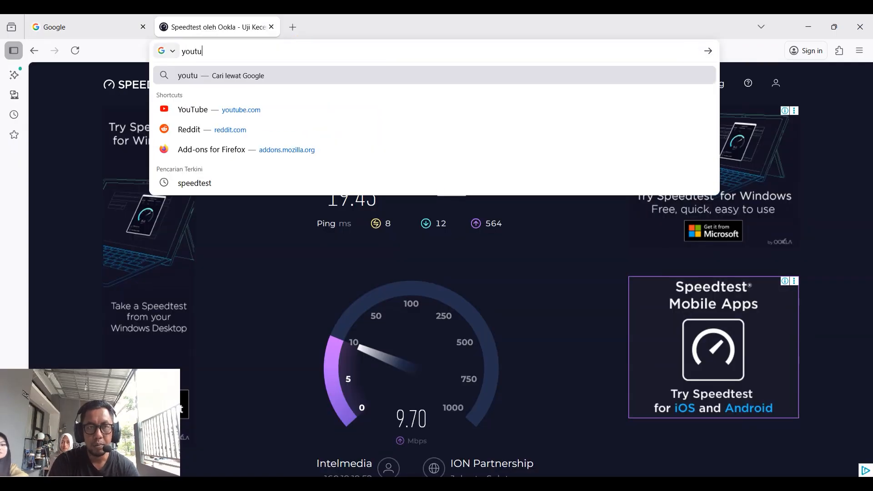
pyautogui.write('be.com')
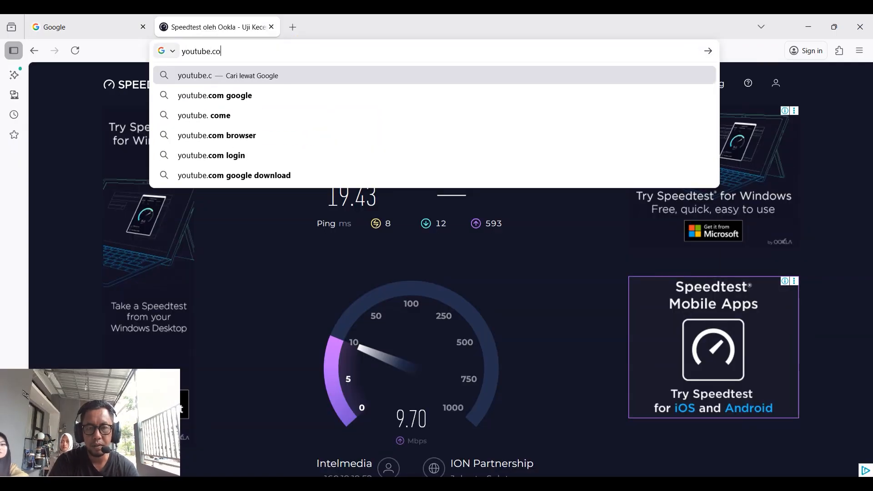
pyautogui.press('Return')
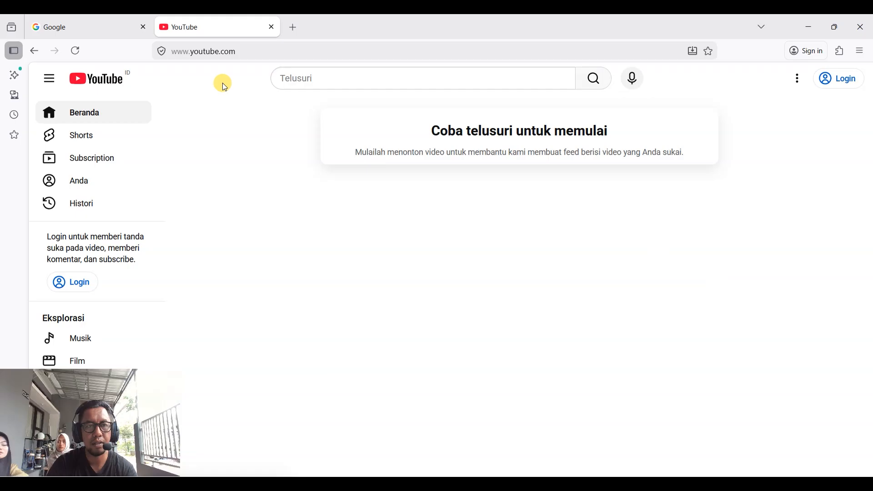
pyautogui.click(82, 111)
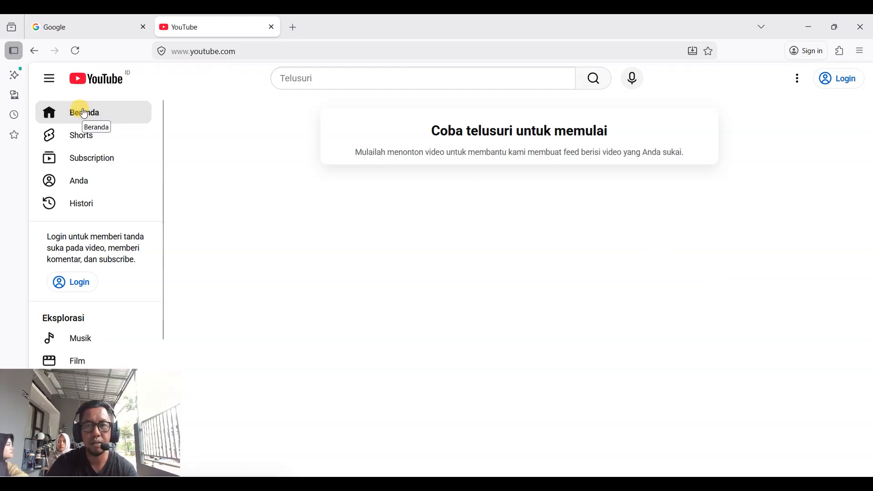
pyautogui.click(327, 80)
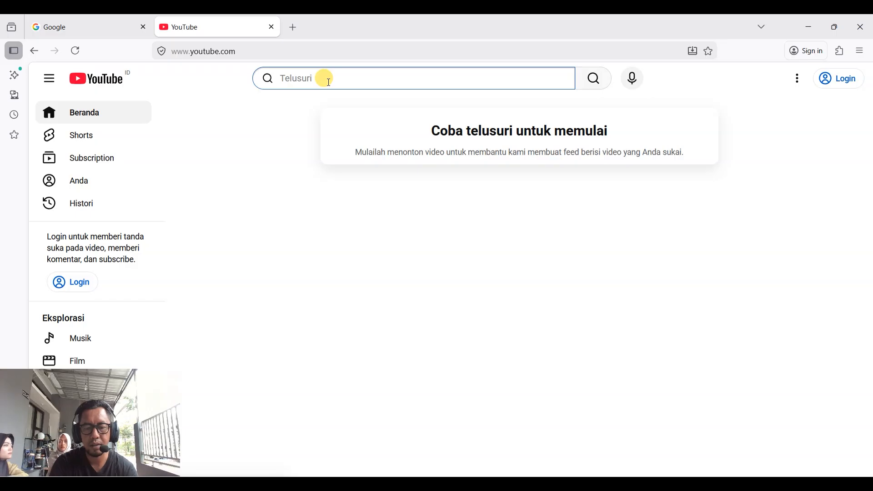
pyautogui.write('Garuda')
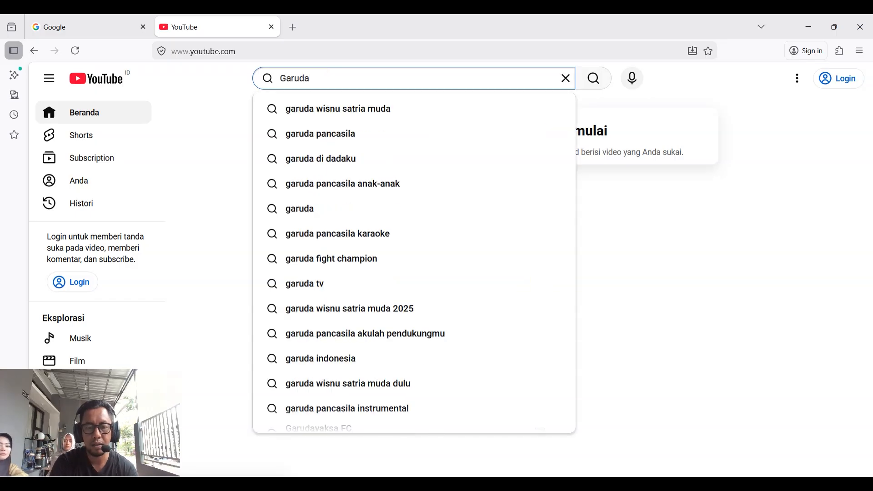
pyautogui.write('GPJ')
pyautogui.press('Return')
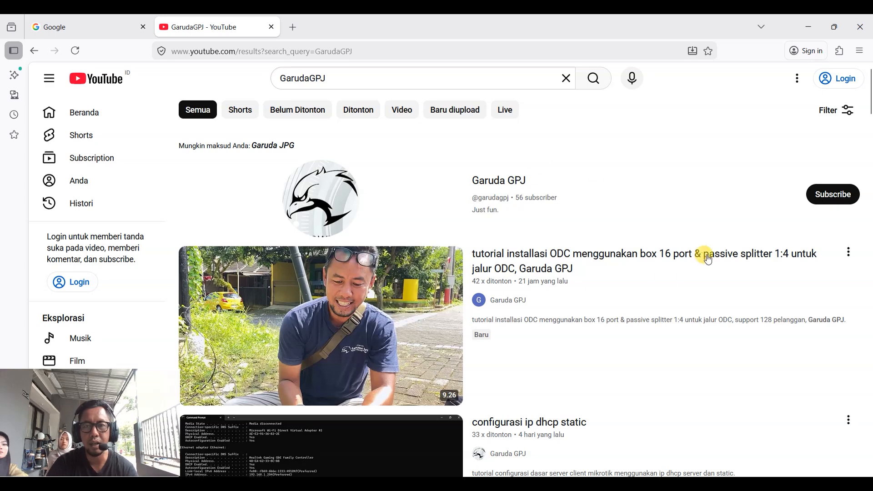
pyautogui.moveTo(660, 319)
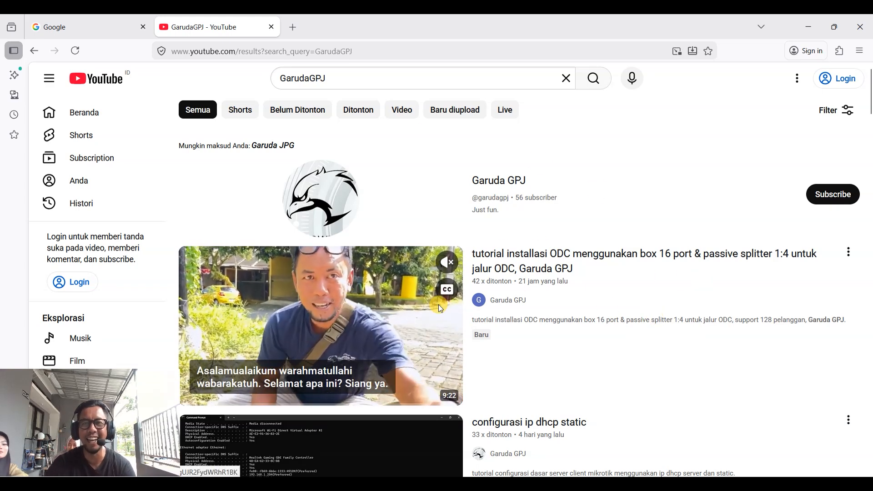
pyautogui.scroll(-6, 618, 266)
pyautogui.scroll(6, 619, 266)
pyautogui.scroll(-5, 747, 337)
pyautogui.scroll(5, 746, 337)
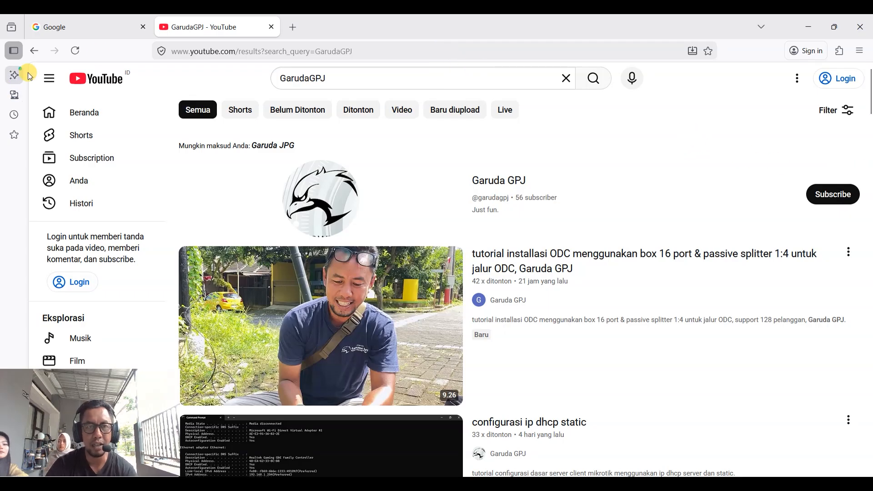
# Minimize the browser and reconnect WinBox to the MikroTik router from the refreshed Neighbors list
pyautogui.click(813, 28)
pyautogui.press('super')
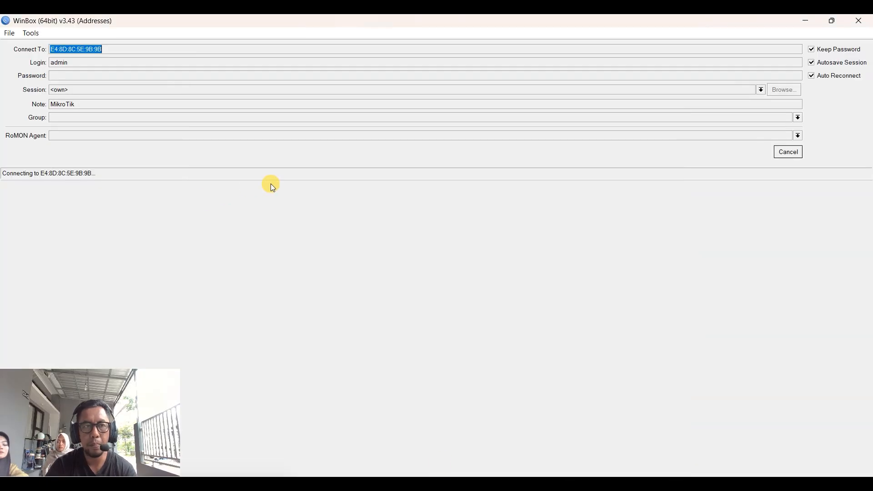
pyautogui.click(790, 153)
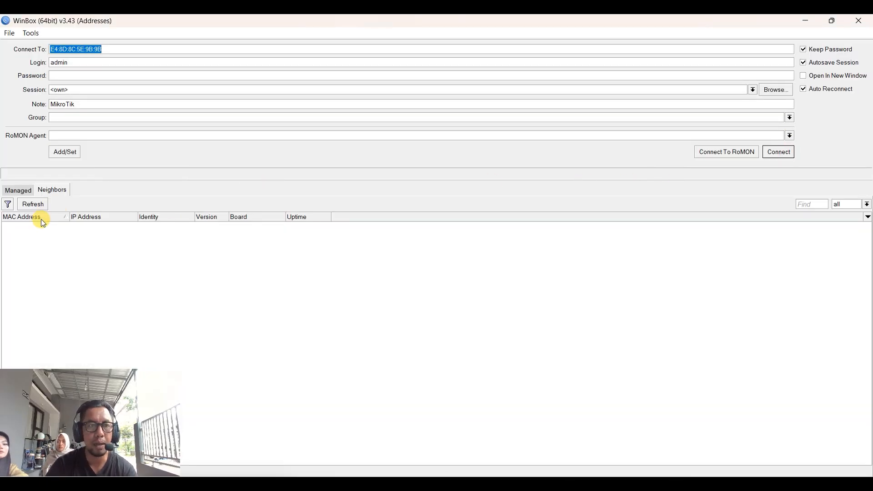
pyautogui.click(32, 206)
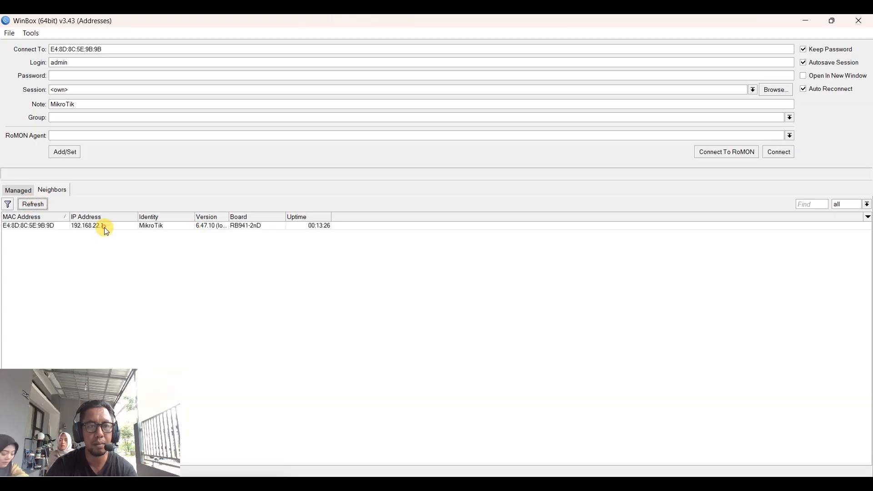
pyautogui.click(103, 227)
pyautogui.click(777, 153)
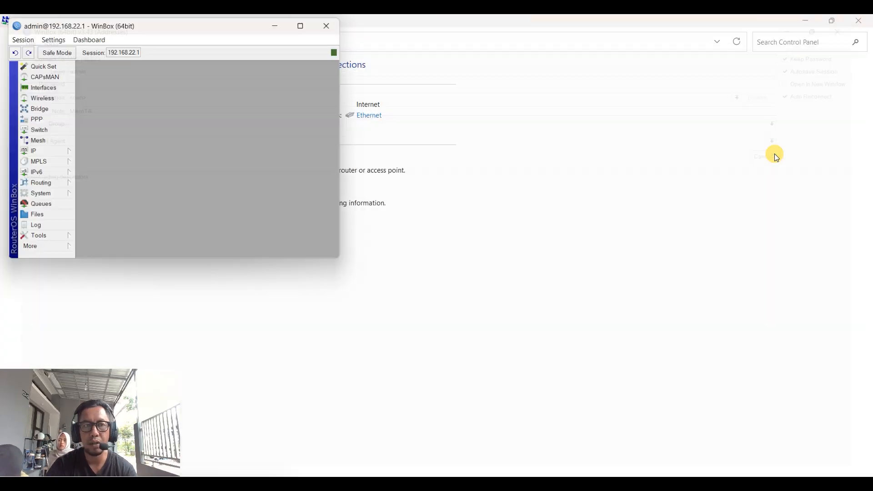
pyautogui.click(305, 23)
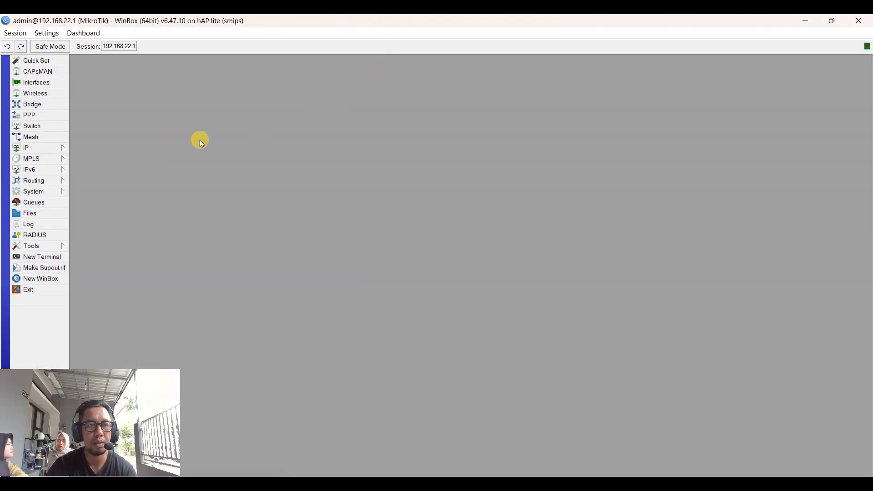
# Create hotspot user profile anak-magang allowing 20 shared users
pyautogui.click(55, 147)
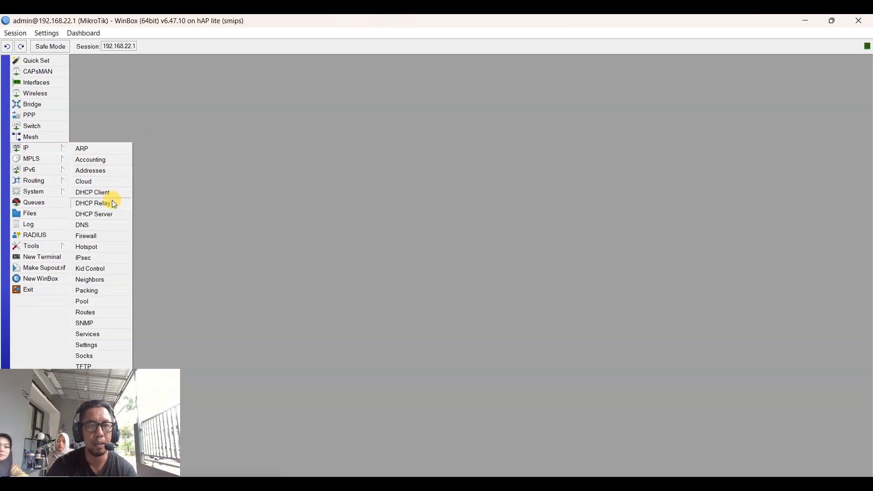
pyautogui.click(99, 248)
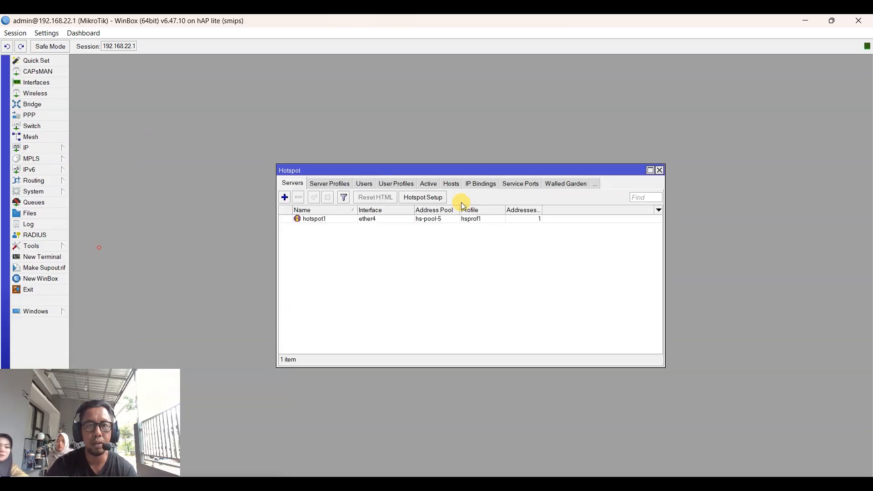
pyautogui.click(393, 184)
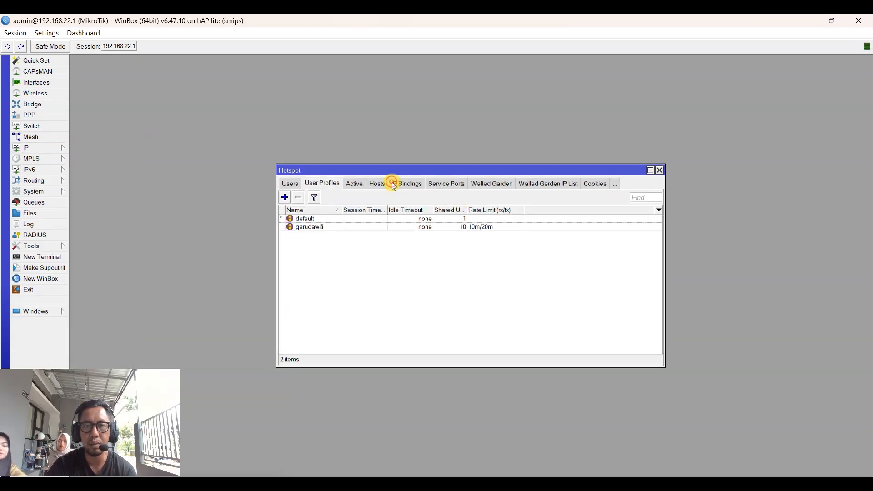
pyautogui.click(285, 198)
pyautogui.click(450, 151)
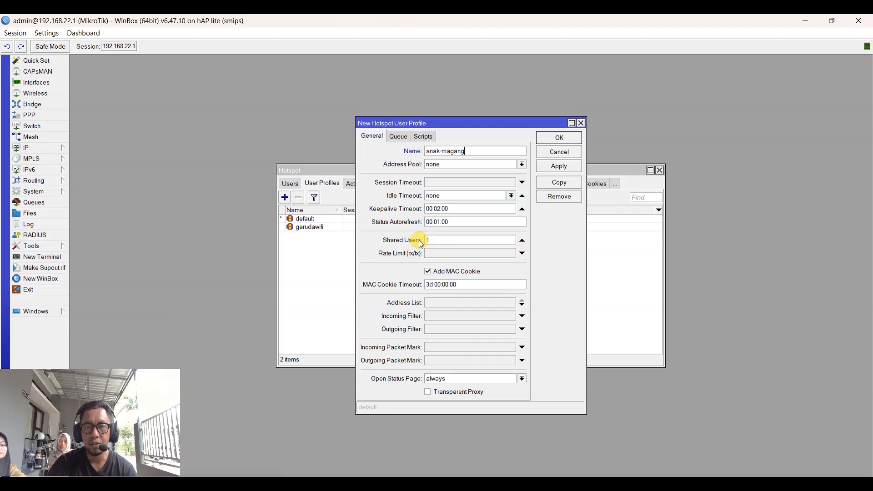
pyautogui.doubleClick(456, 240)
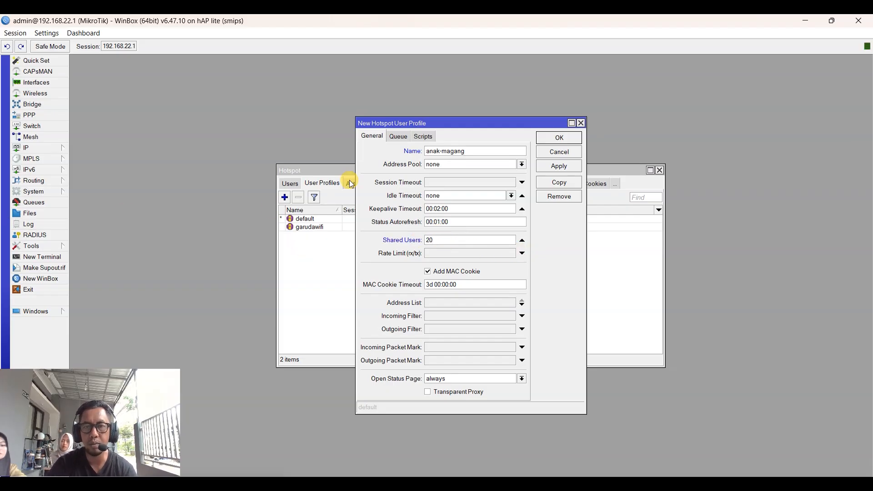
pyautogui.click(561, 137)
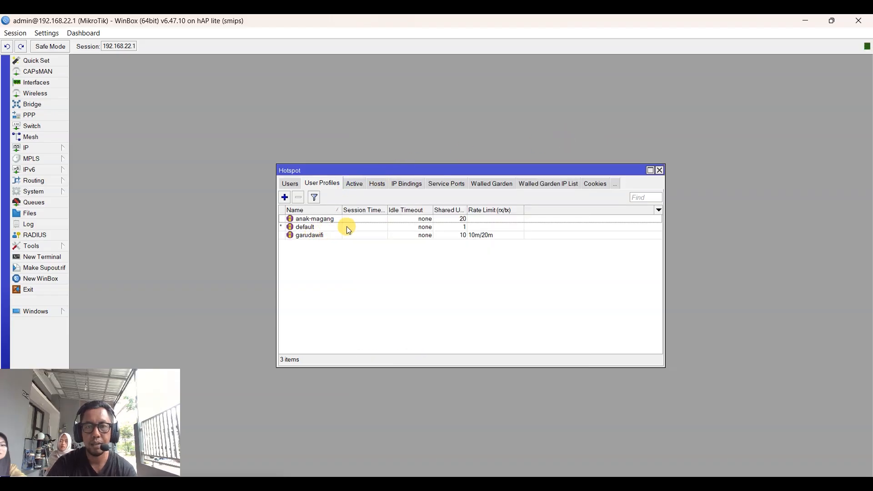
# Set the anak-magang profile's rate limit to 5m/5m and save it
pyautogui.doubleClick(321, 219)
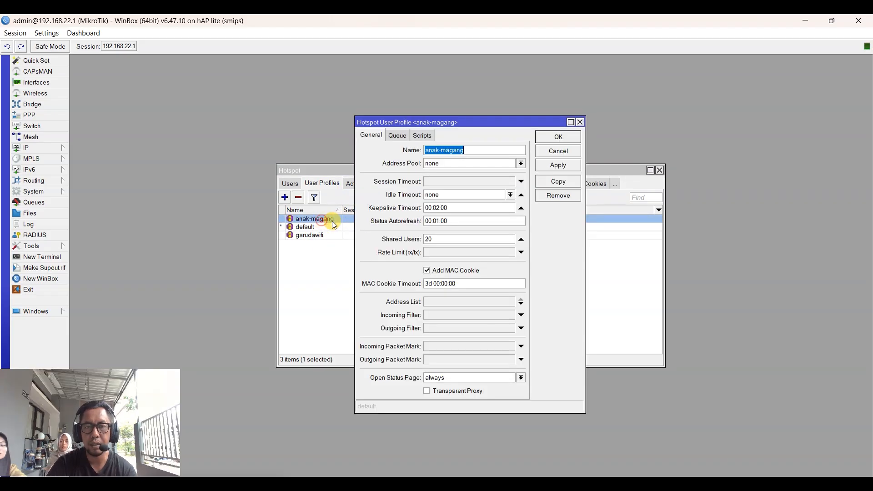
pyautogui.click(444, 253)
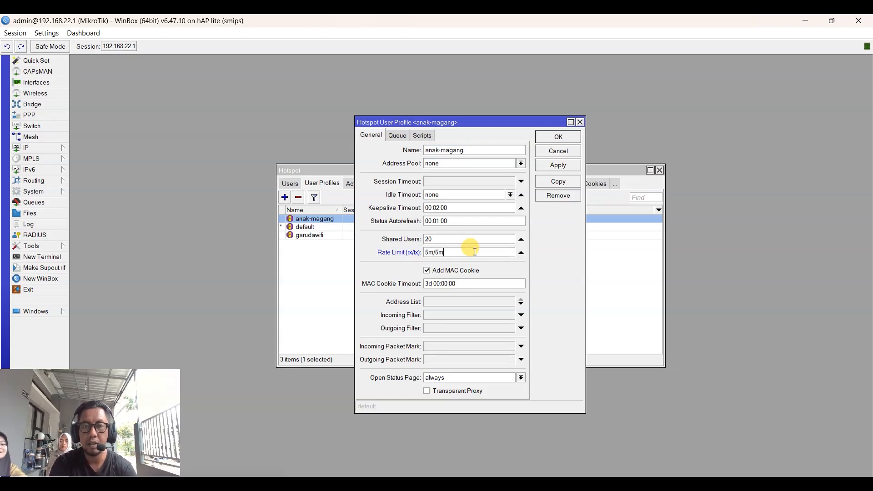
pyautogui.click(557, 138)
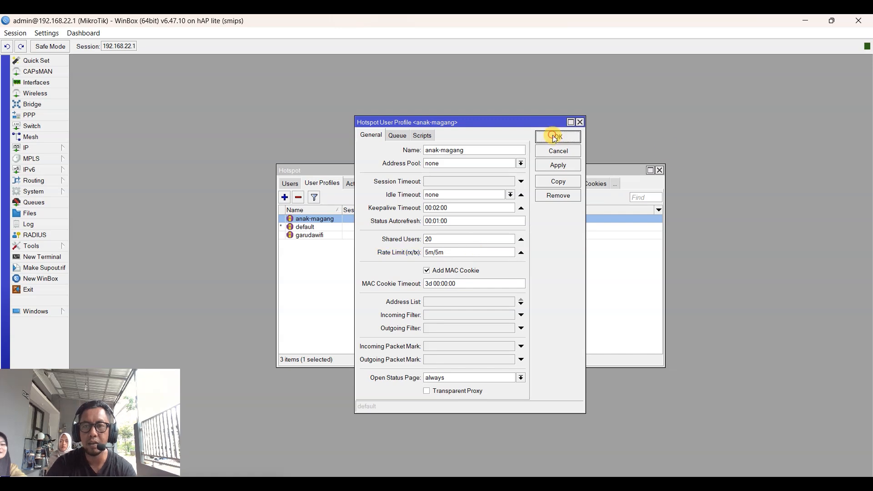
pyautogui.click(294, 184)
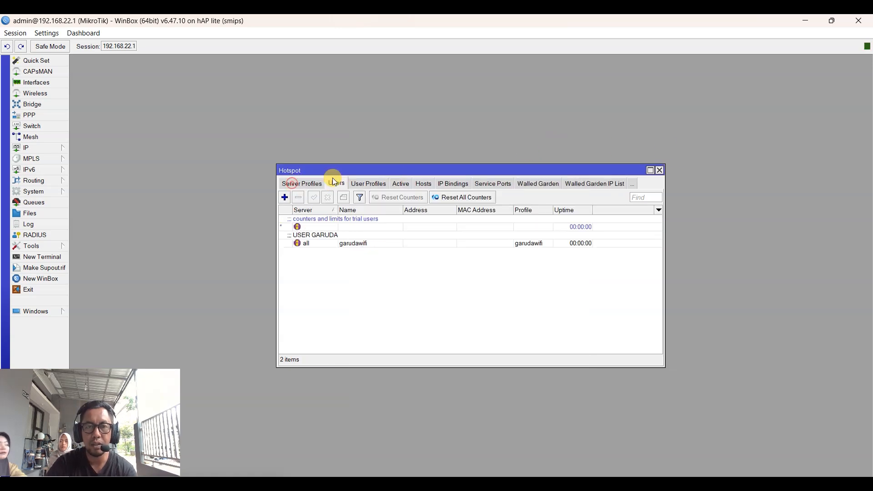
# Add a new hotspot user, replacing the default user1 name with 'magang'
pyautogui.click(649, 169)
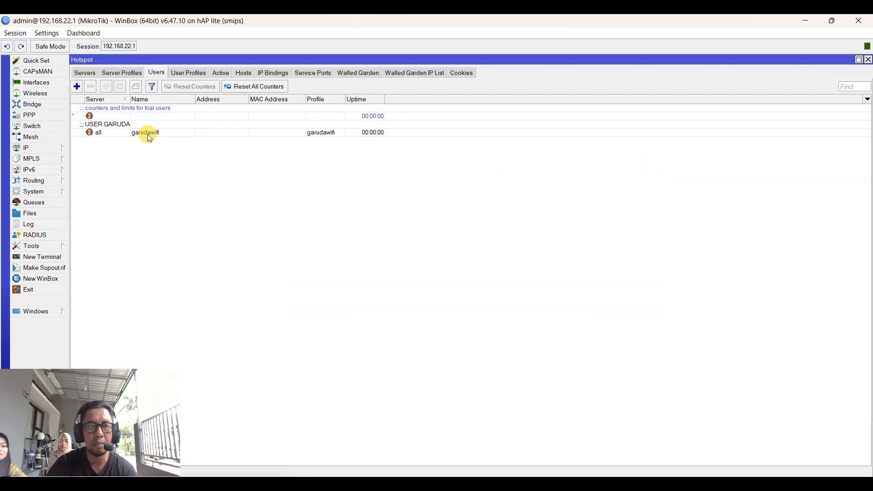
pyautogui.click(77, 86)
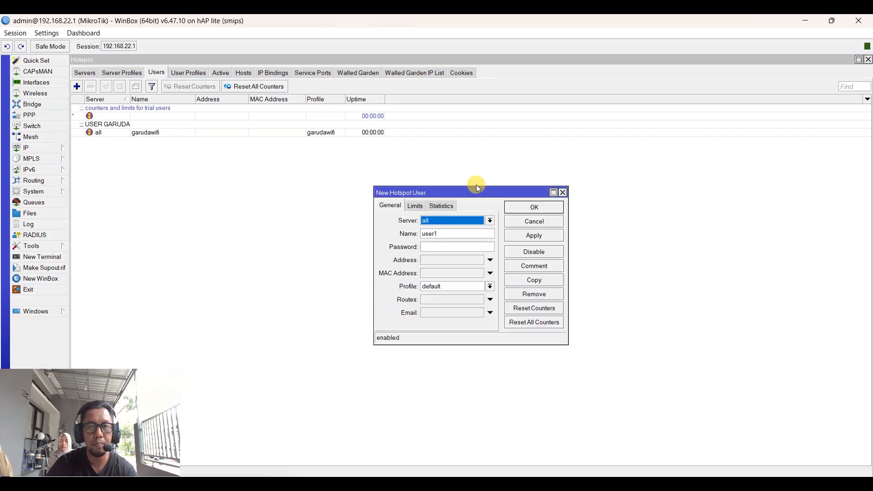
pyautogui.click(475, 233)
pyautogui.click(454, 235)
pyautogui.moveTo(455, 235); pyautogui.dragTo(408, 234)
pyautogui.moveTo(463, 235); pyautogui.dragTo(415, 236)
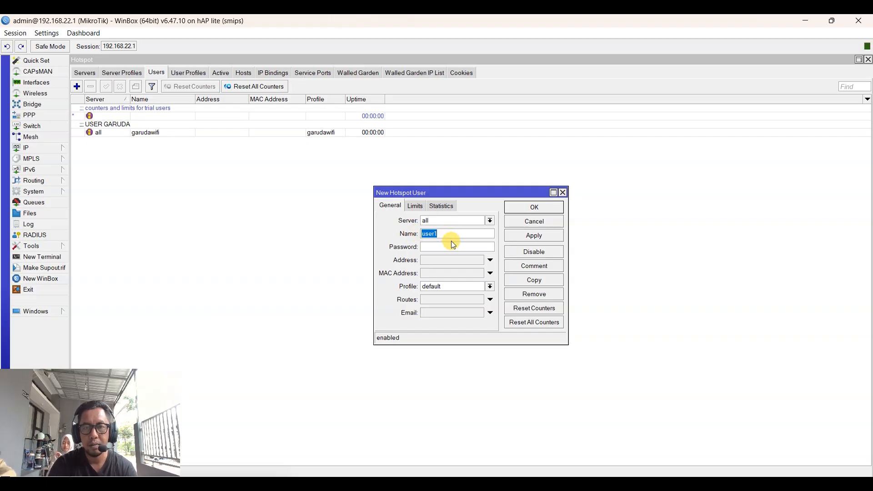
pyautogui.write('magang')
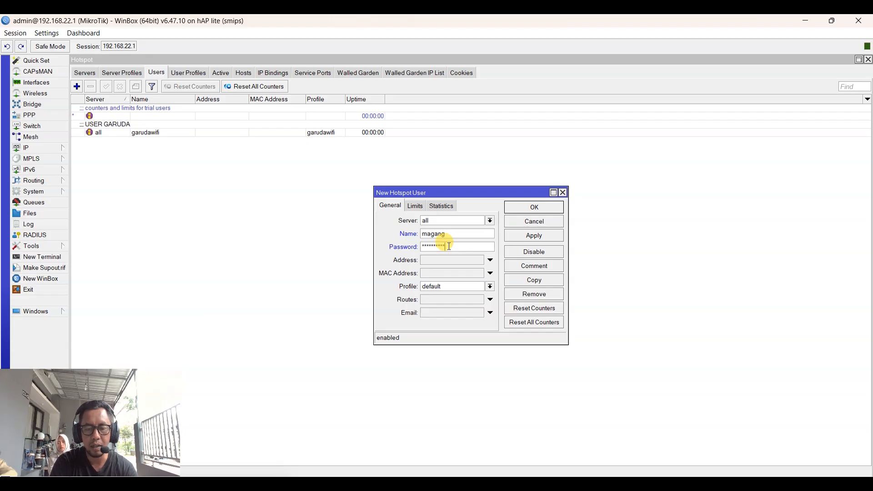
# Untick Hide Passwords so the user's password shows in plain text, and check it
pyautogui.click(553, 193)
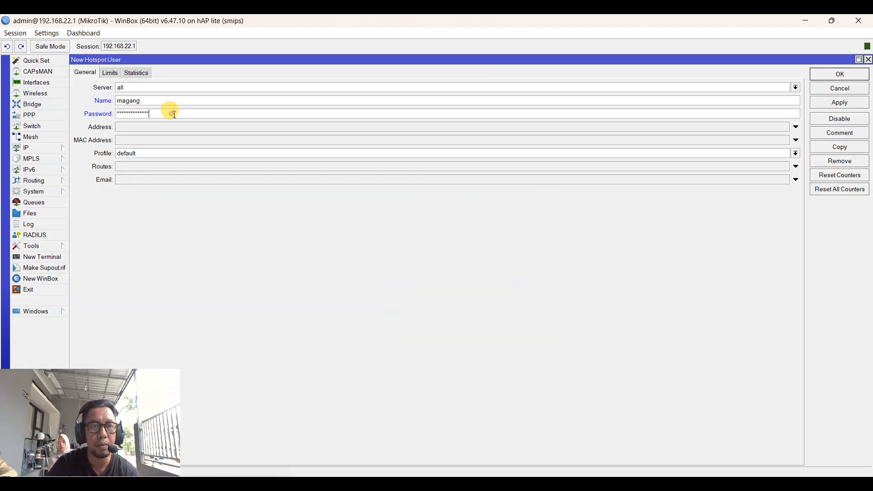
pyautogui.click(43, 34)
pyautogui.moveTo(83, 34)
pyautogui.moveTo(44, 33)
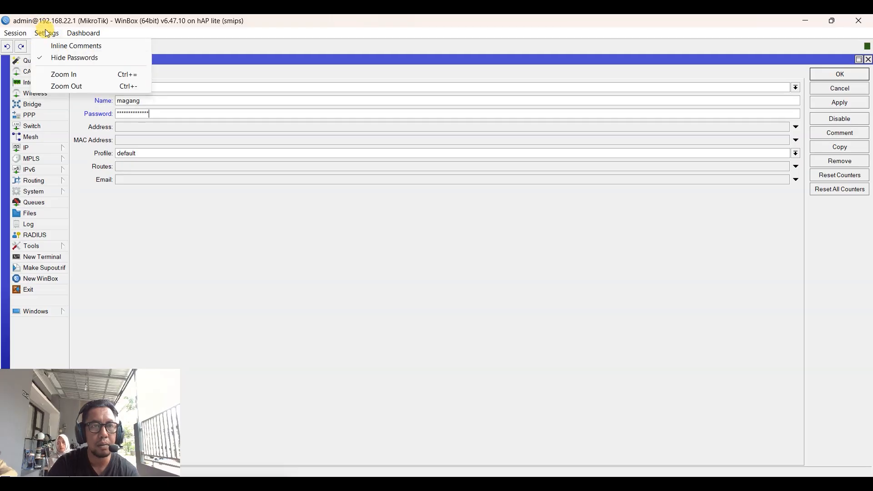
pyautogui.click(74, 58)
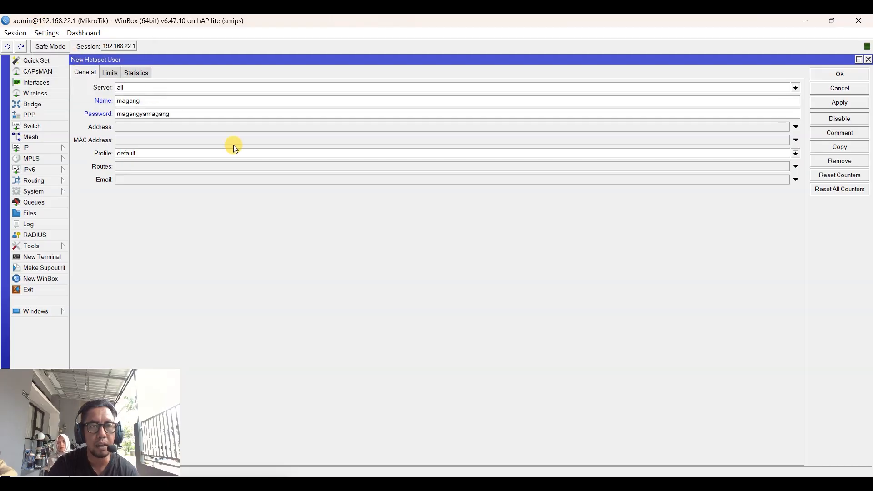
pyautogui.click(138, 114)
pyautogui.click(154, 113)
pyautogui.click(174, 112)
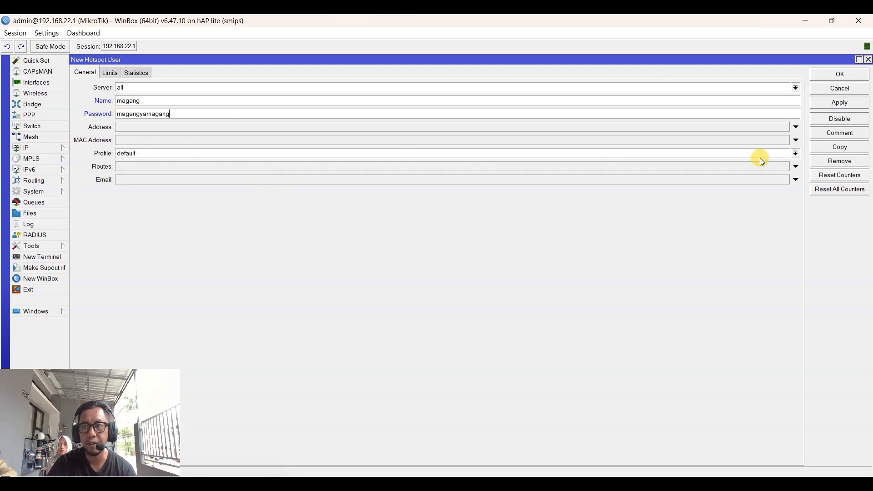
# Assign the anak-magang profile to the new user and save it
pyautogui.click(796, 154)
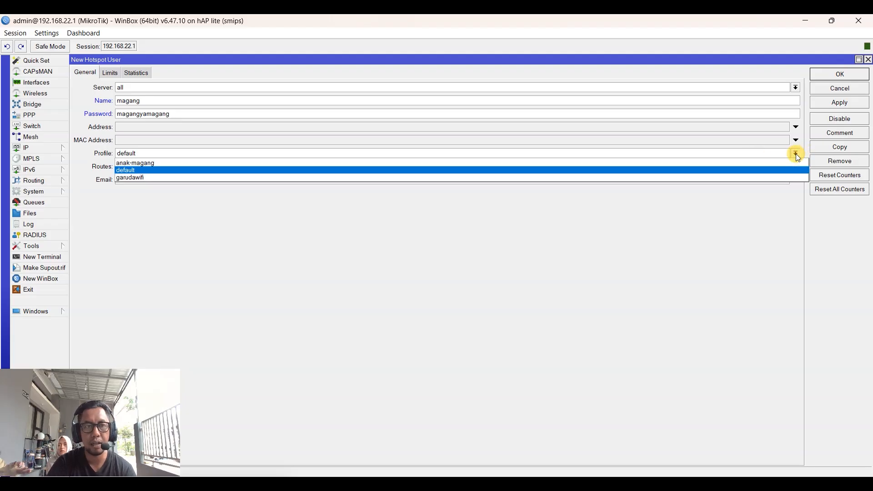
pyautogui.click(136, 163)
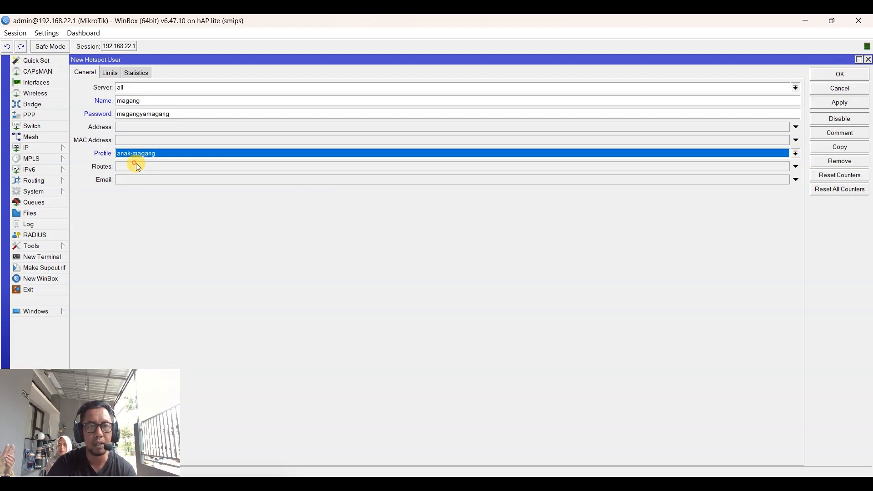
pyautogui.click(839, 75)
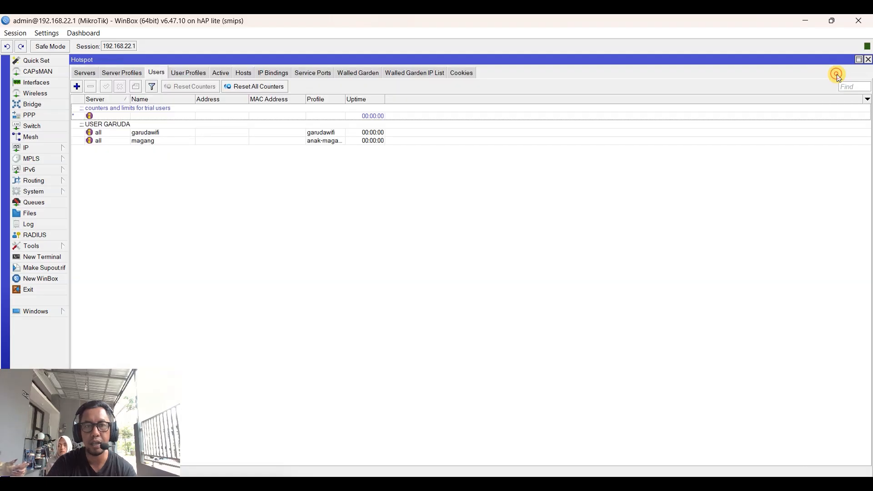
pyautogui.click(868, 22)
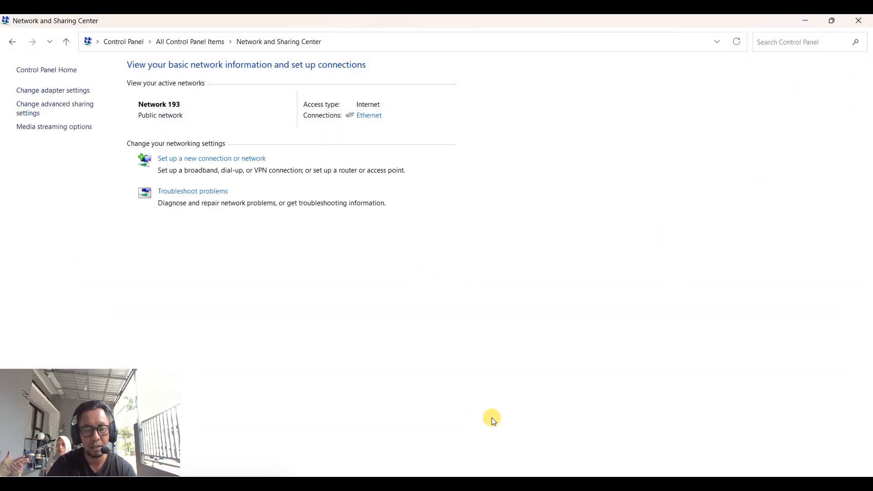
pyautogui.press('super')
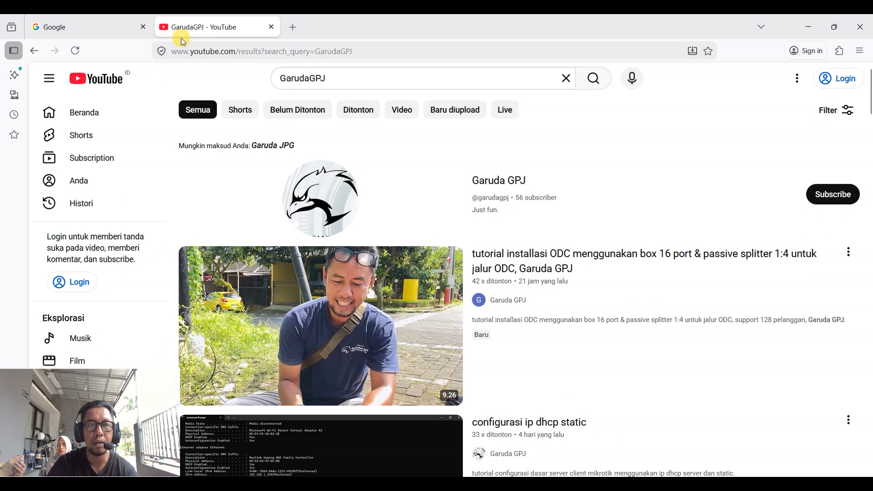
pyautogui.click(115, 35)
pyautogui.click(270, 52)
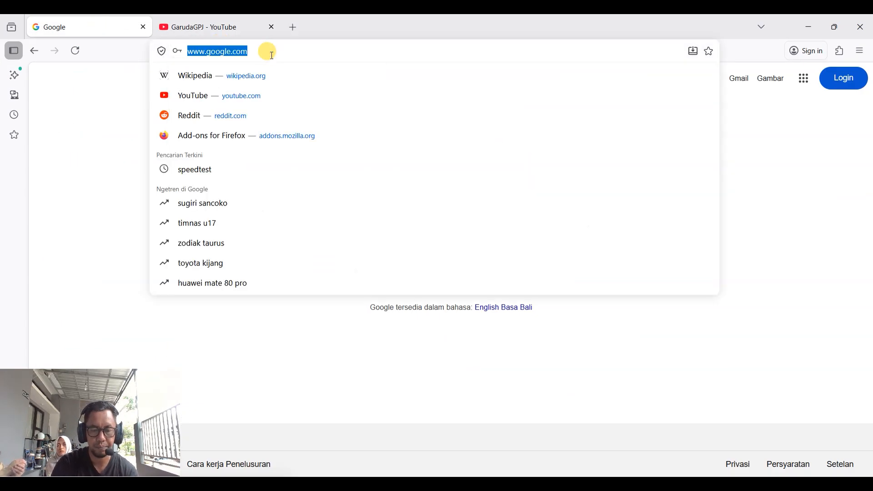
pyautogui.write('ww.garuda')
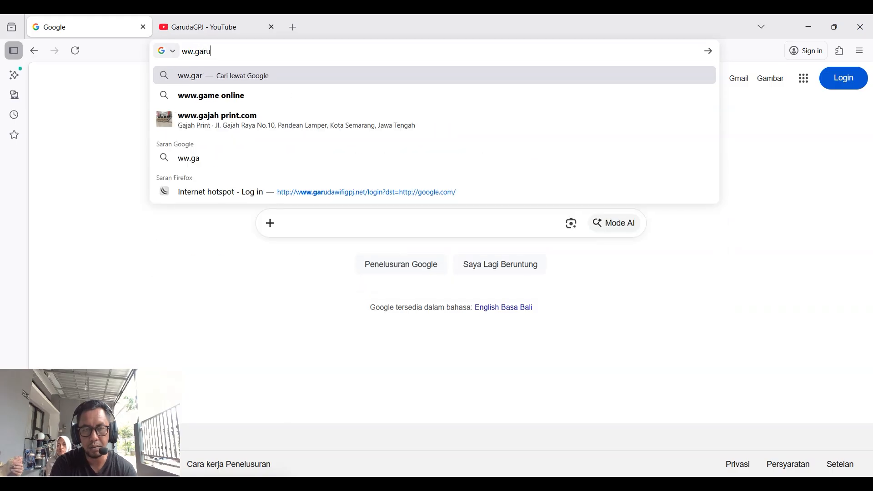
pyautogui.press('BackSpace')
pyautogui.press('BackSpace')
pyautogui.press('BackSpace')
pyautogui.press('BackSpace')
pyautogui.press('BackSpace')
pyautogui.press('BackSpace')
pyautogui.press('BackSpace')
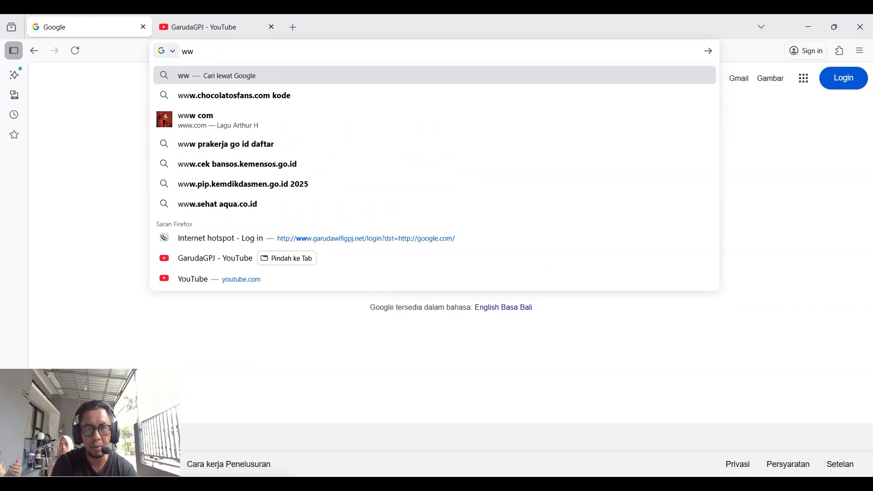
pyautogui.write('w.')
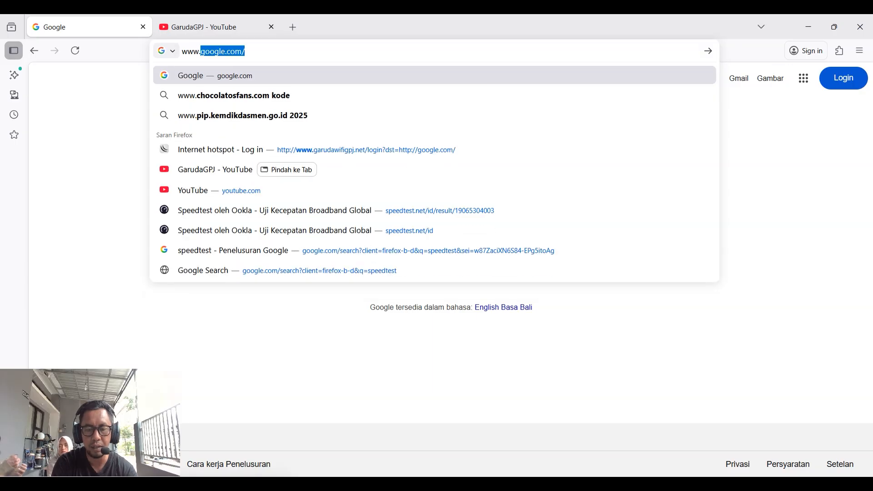
pyautogui.write('garudawif')
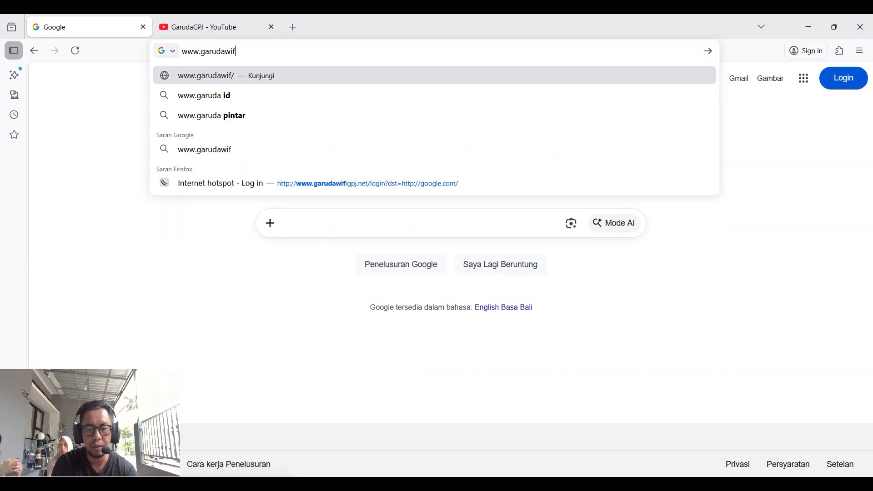
pyautogui.write('igpj.net')
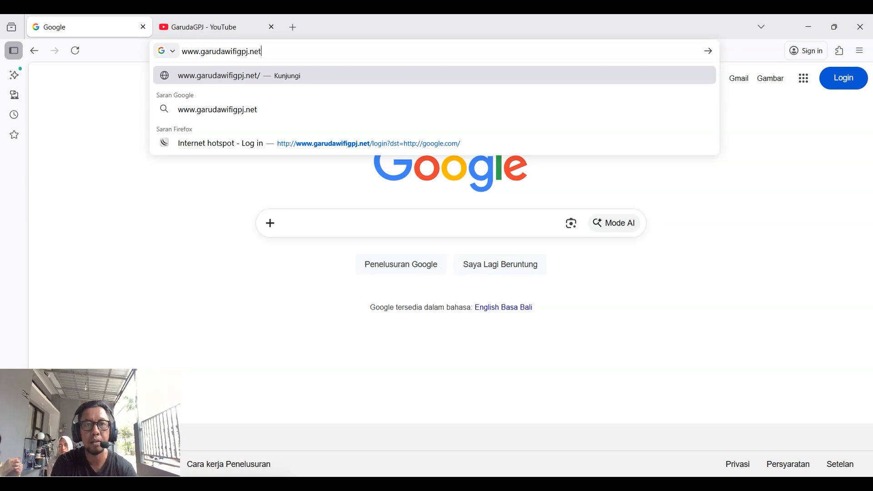
pyautogui.press('Return')
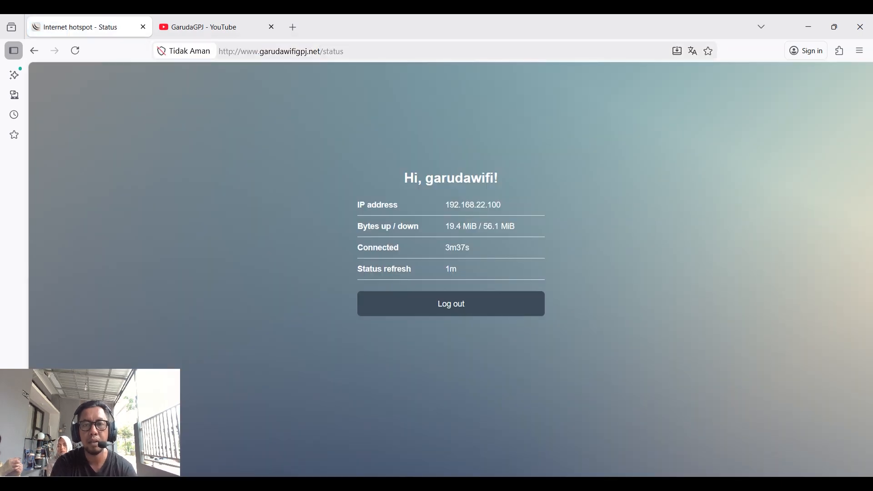
# Log out of and back in to the hotspot twice, ending logged out
pyautogui.click(464, 299)
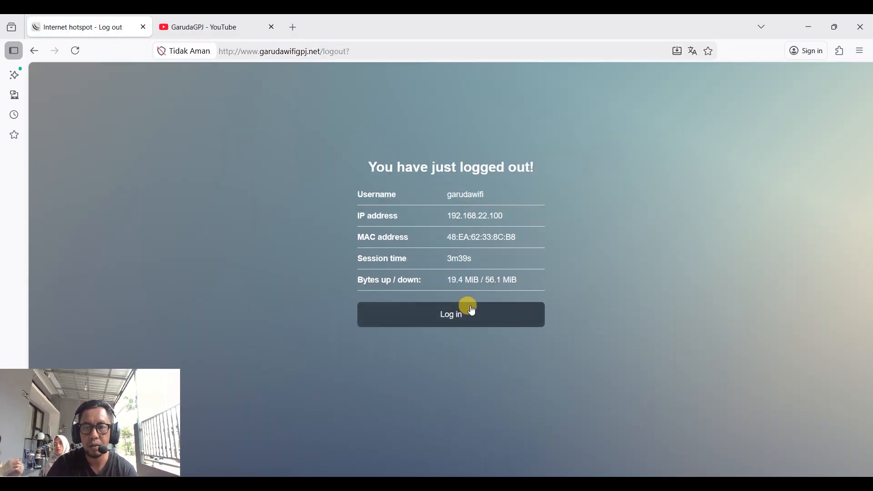
pyautogui.click(443, 318)
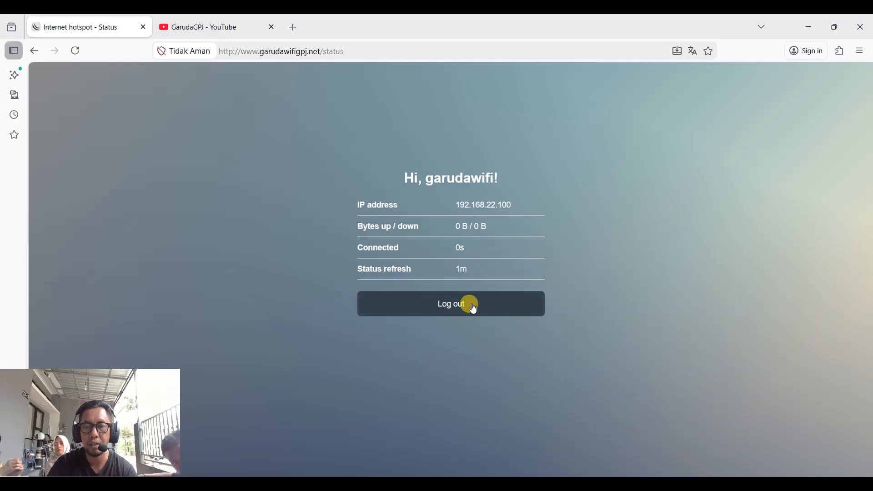
pyautogui.click(455, 304)
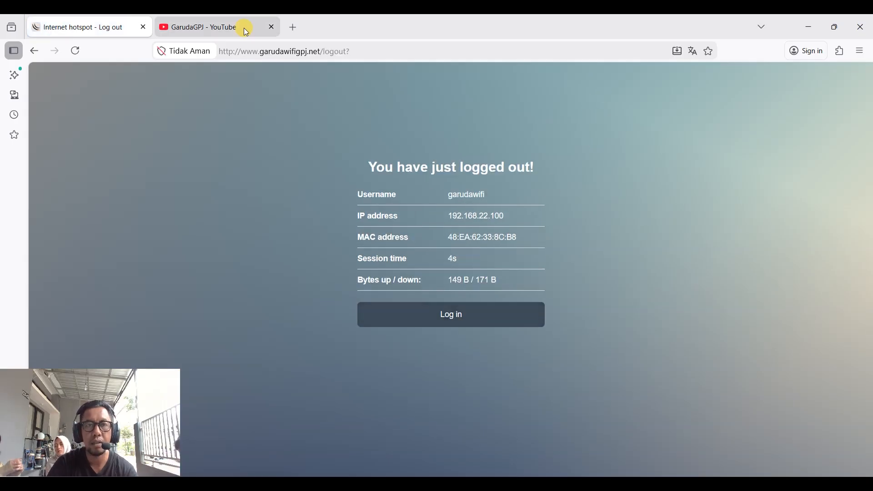
pyautogui.click(459, 321)
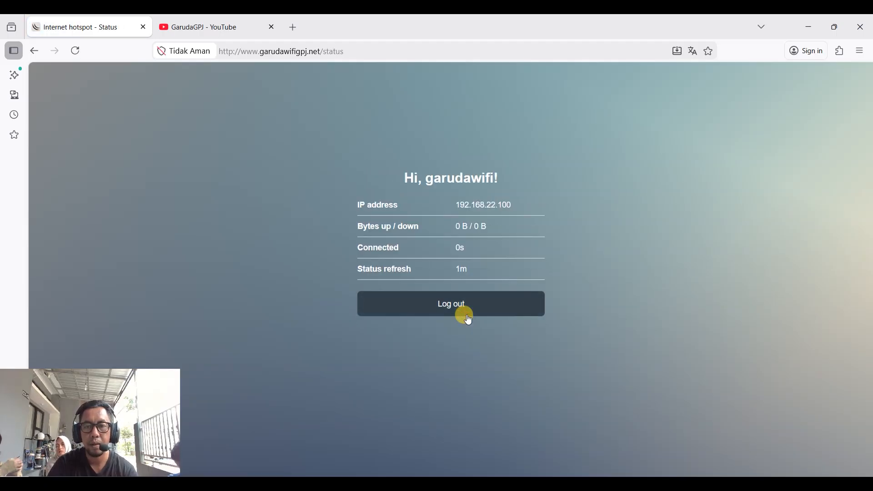
pyautogui.click(445, 307)
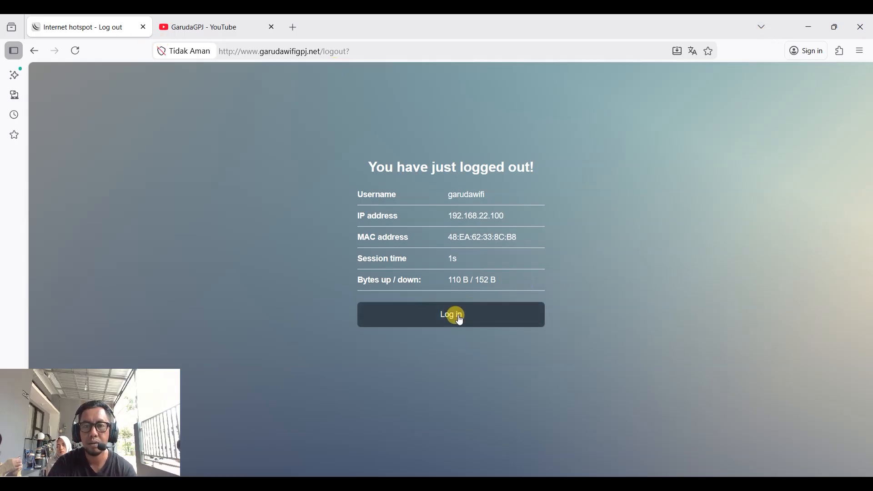
# Clear Firefox's recent history with the time range set to Semuanya (everything)
pyautogui.click(860, 51)
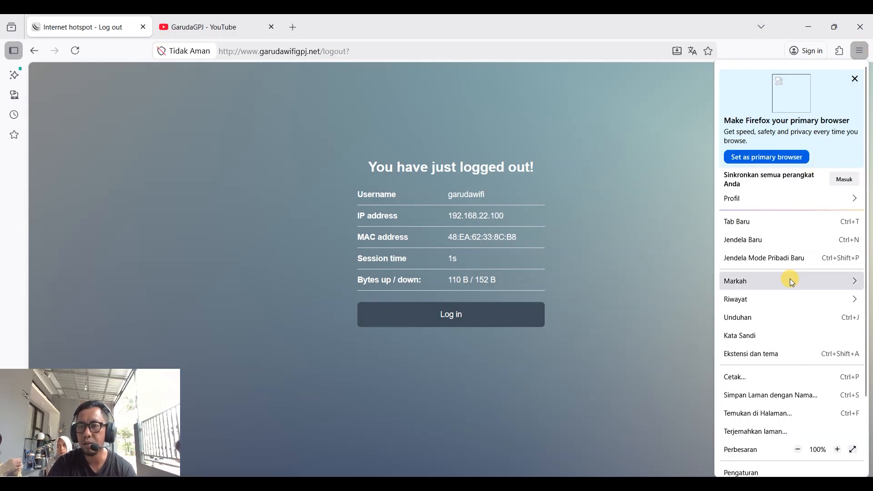
pyautogui.click(768, 298)
pyautogui.click(763, 178)
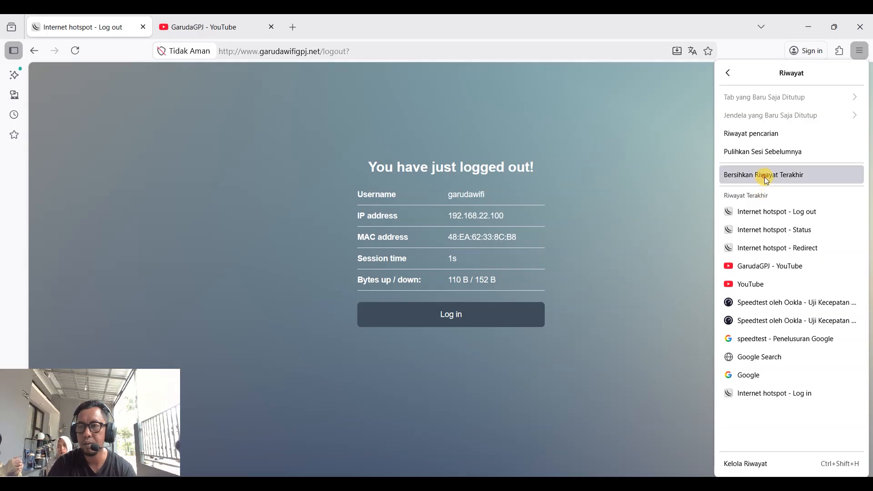
pyautogui.click(444, 92)
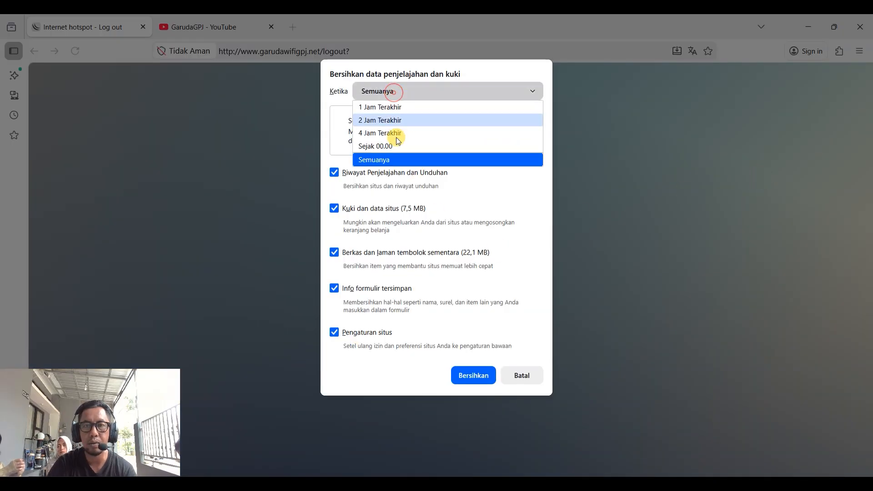
pyautogui.click(385, 160)
pyautogui.click(468, 375)
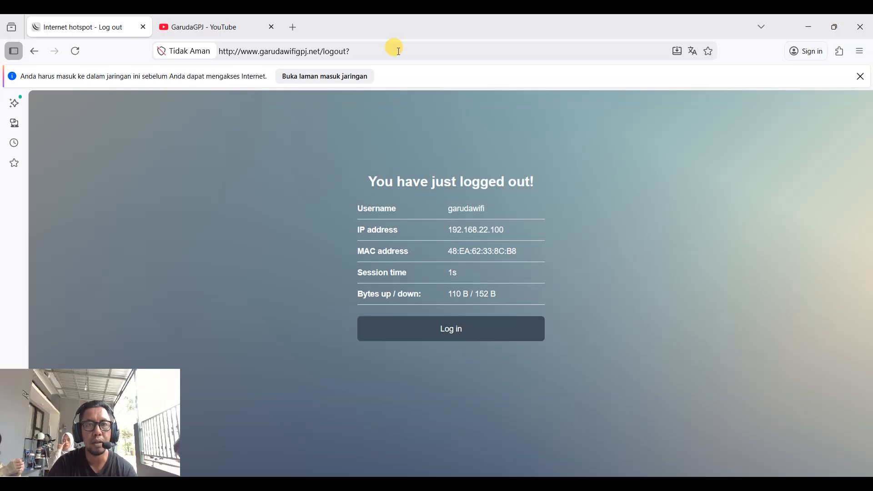
pyautogui.click(142, 27)
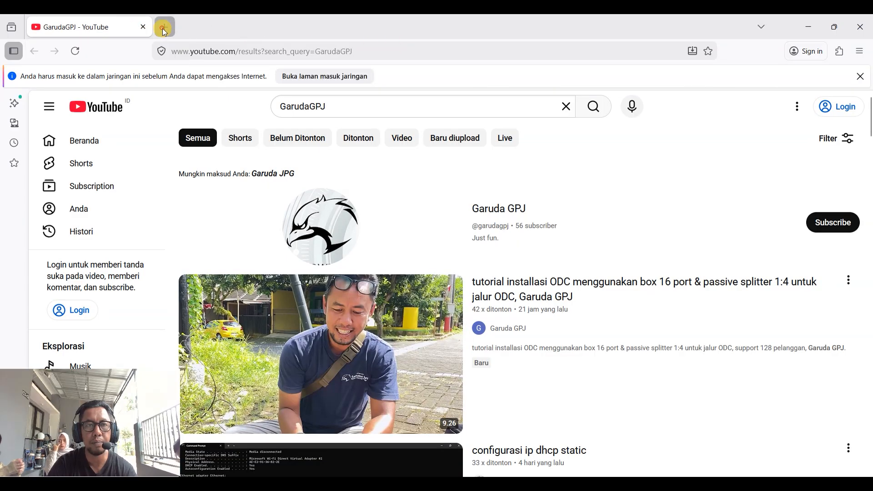
pyautogui.click(165, 27)
pyautogui.write('www')
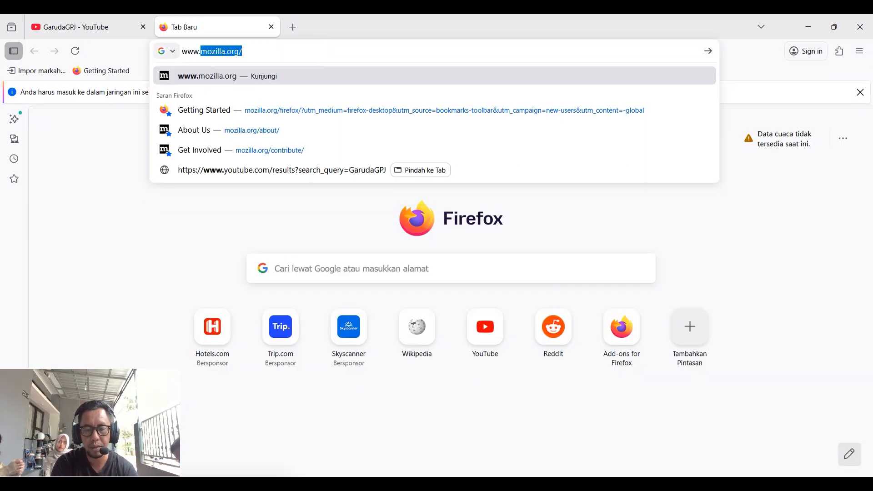
pyautogui.write('.garudawifi')
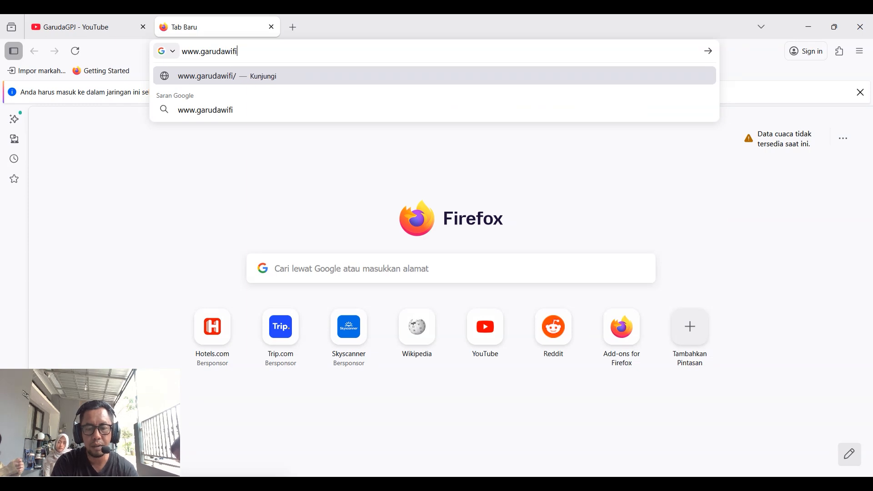
pyautogui.write('gpj.net')
pyautogui.press('Return')
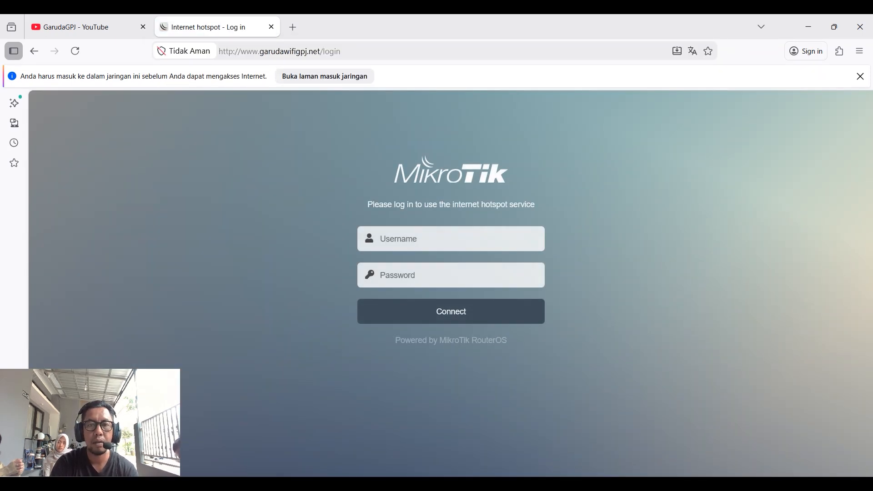
# Sign in to the hotspot as 'magang' with the user's password
pyautogui.click(442, 244)
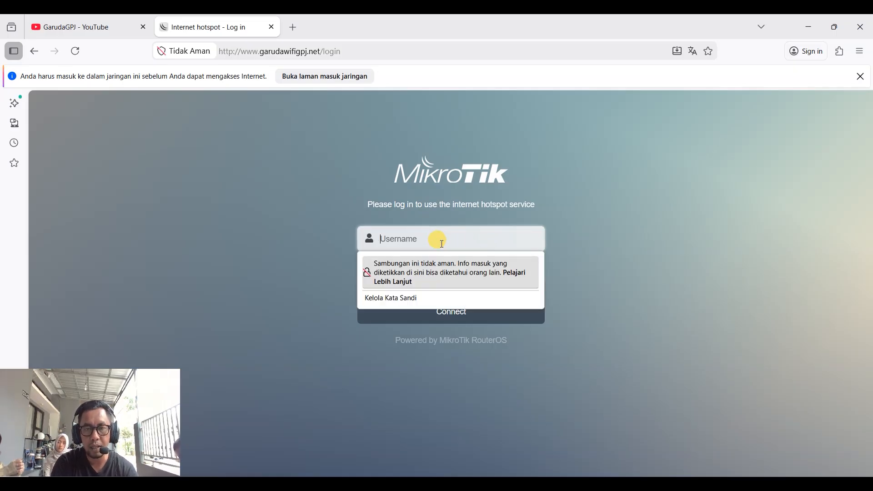
pyautogui.write('magang')
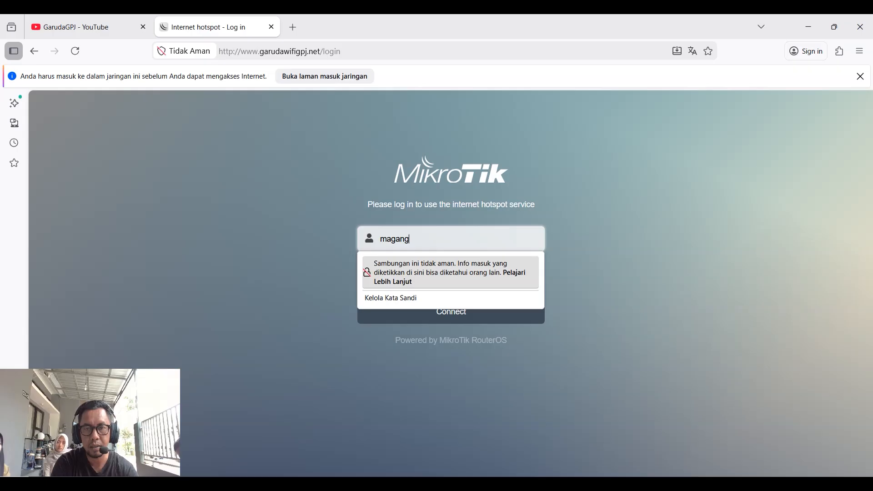
pyautogui.press('Tab')
pyautogui.write('m')
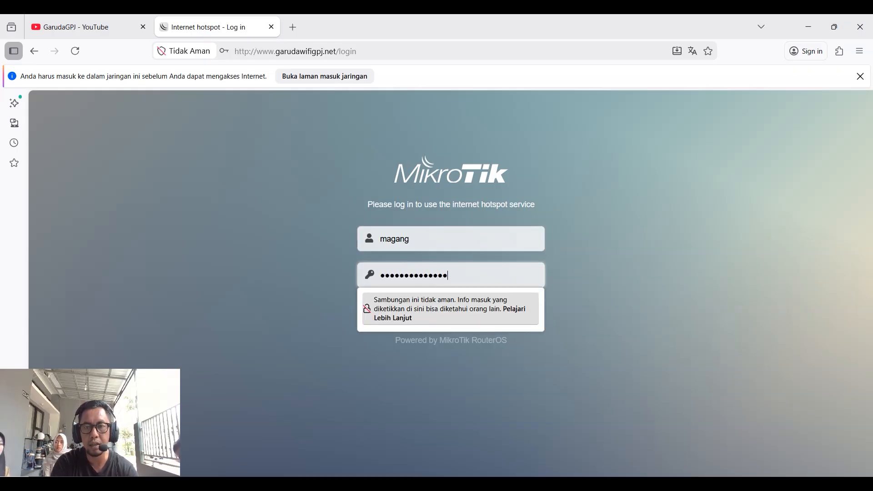
pyautogui.press('Return')
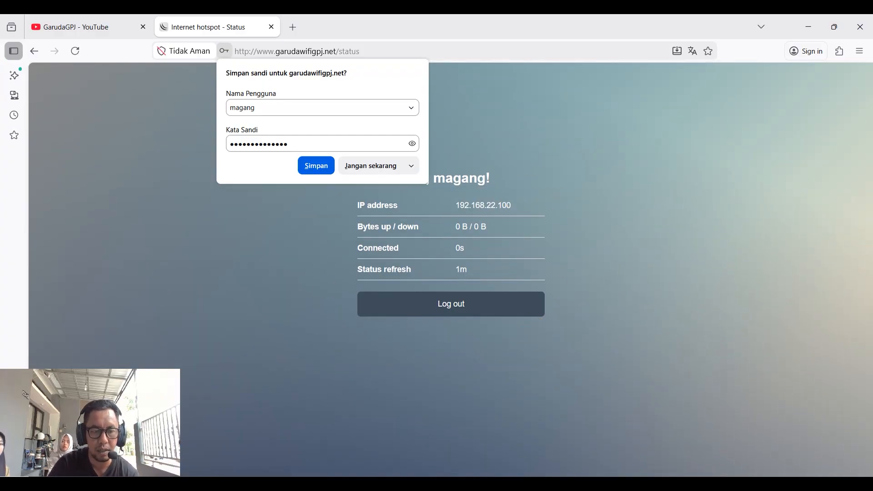
# Launch nPerf, run a full speed test, then minimize it to show the hotspot status
pyautogui.press('super')
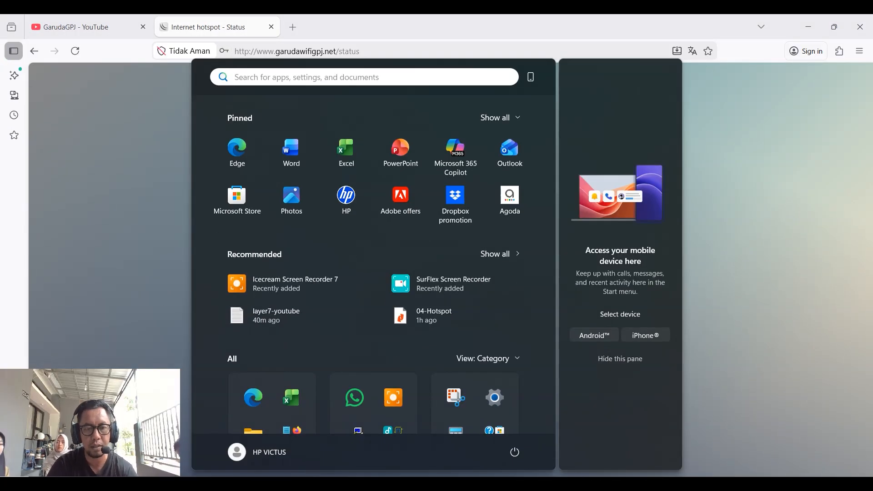
pyautogui.press('super')
pyautogui.press('super')
pyautogui.write('nperf')
pyautogui.press('Return')
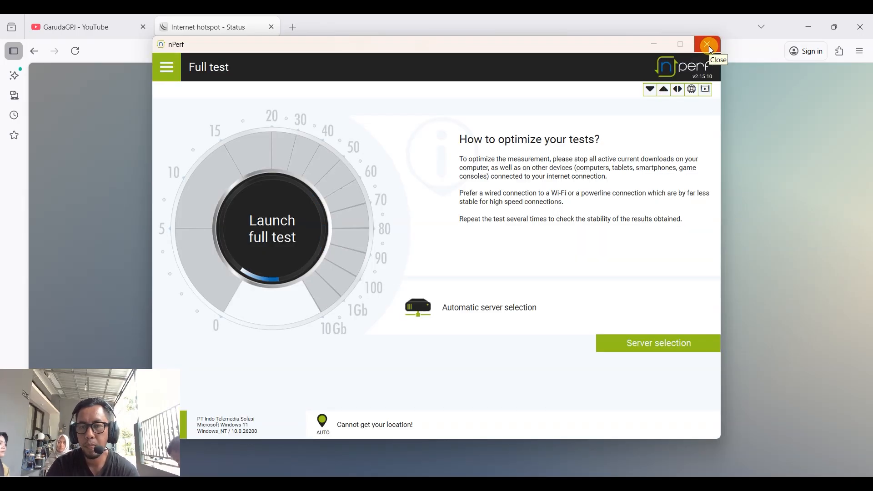
pyautogui.click(276, 238)
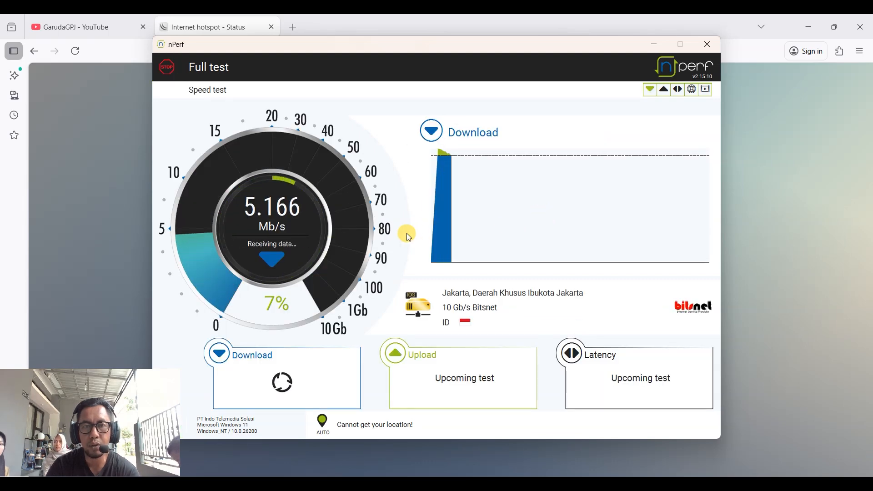
pyautogui.click(681, 43)
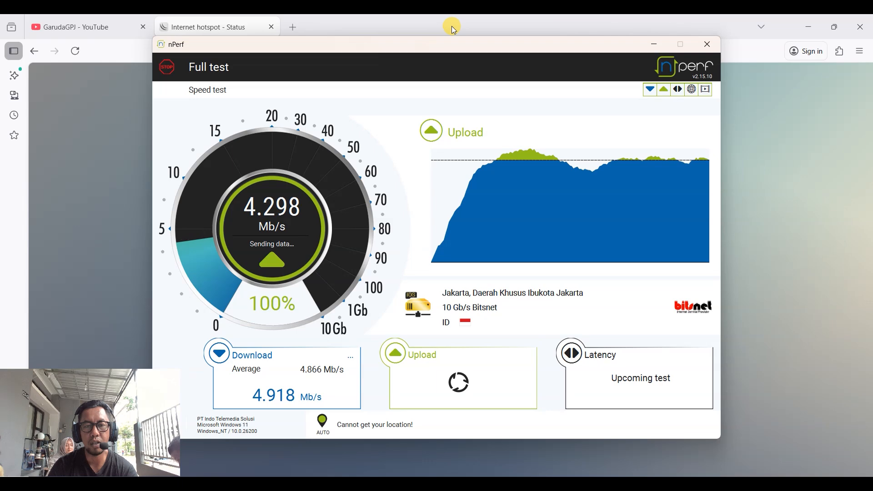
pyautogui.click(656, 44)
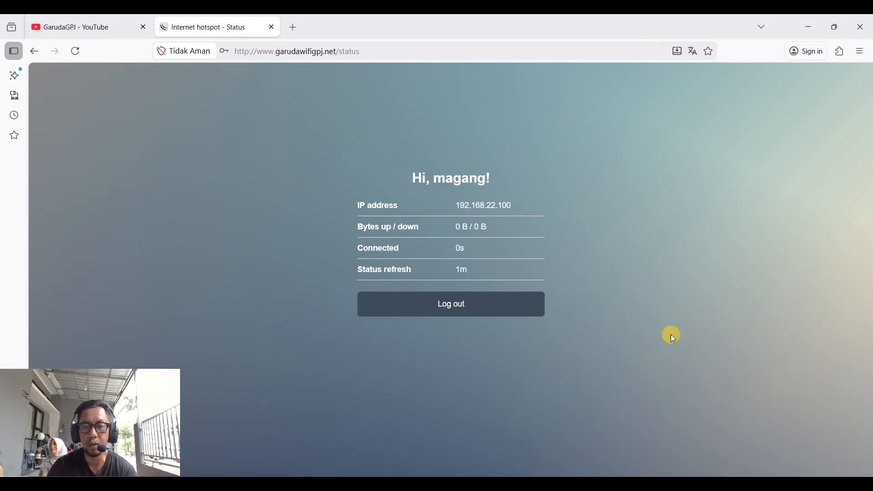
# Start WinBox and connect to the router at 192.168.22.1
pyautogui.press('super')
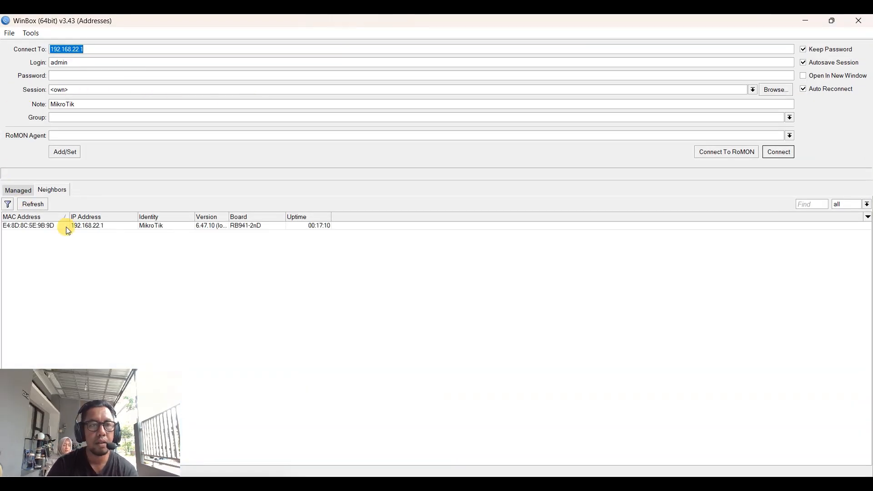
pyautogui.click(87, 226)
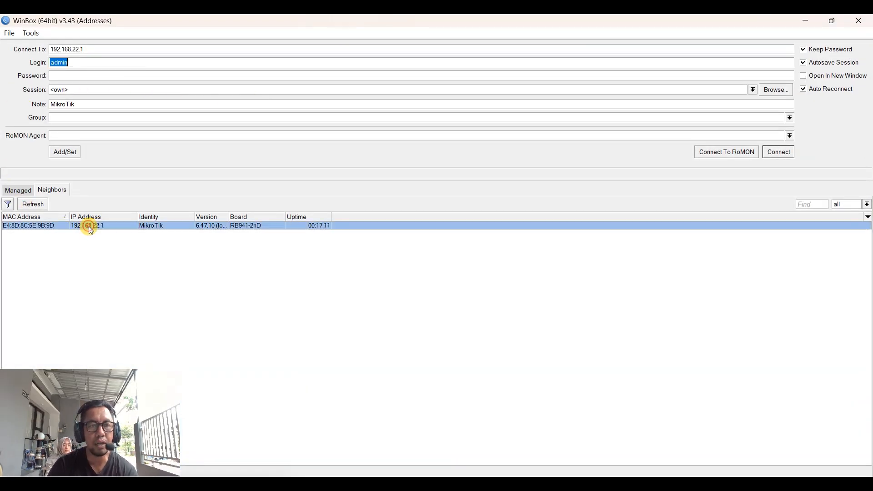
pyautogui.click(779, 152)
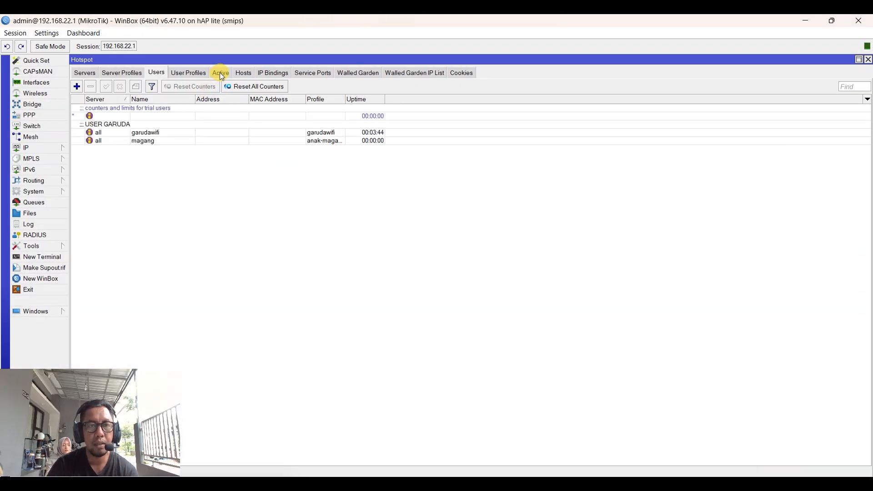
# Show the active hotspot sessions and widen the Tx Rate column
pyautogui.click(59, 148)
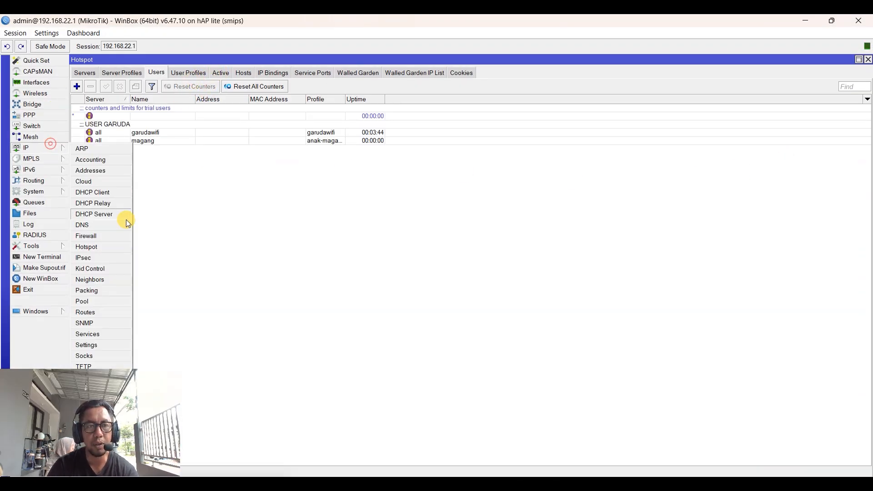
pyautogui.click(100, 252)
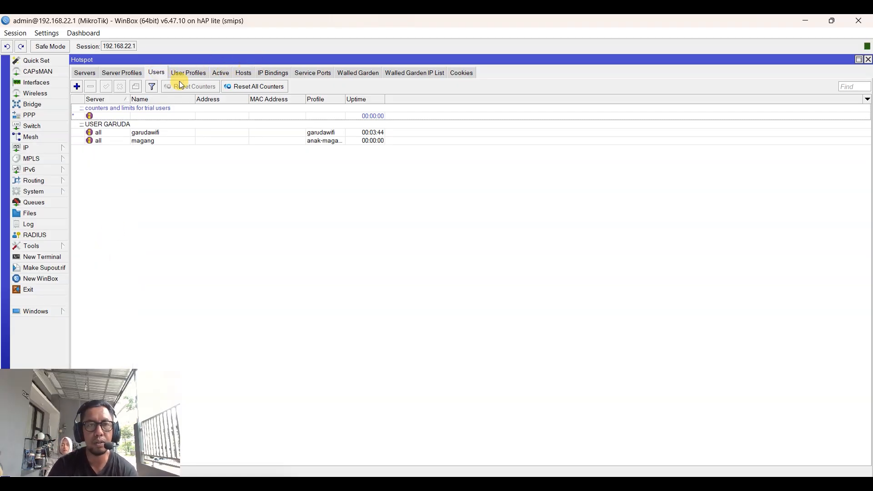
pyautogui.click(222, 72)
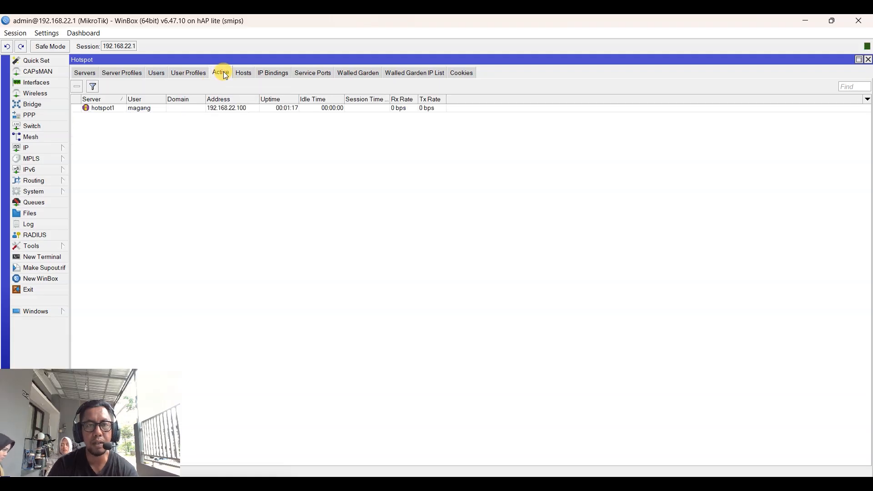
pyautogui.click(178, 109)
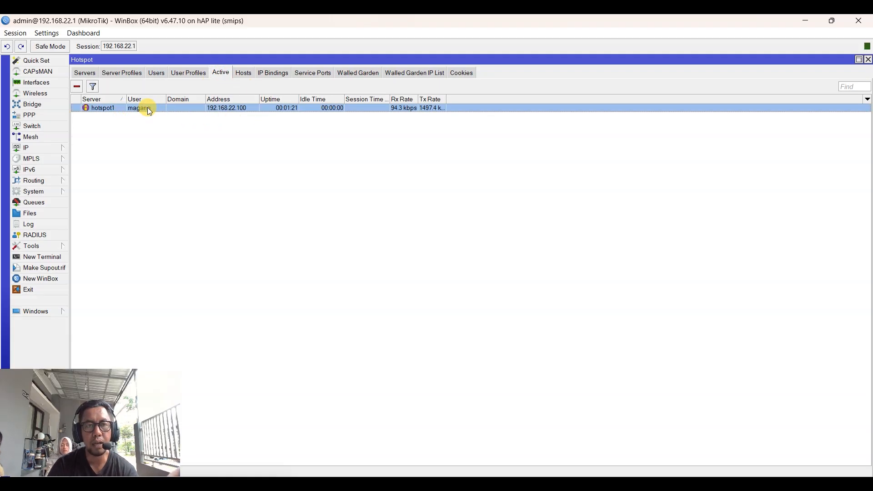
pyautogui.moveTo(447, 99); pyautogui.dragTo(543, 100)
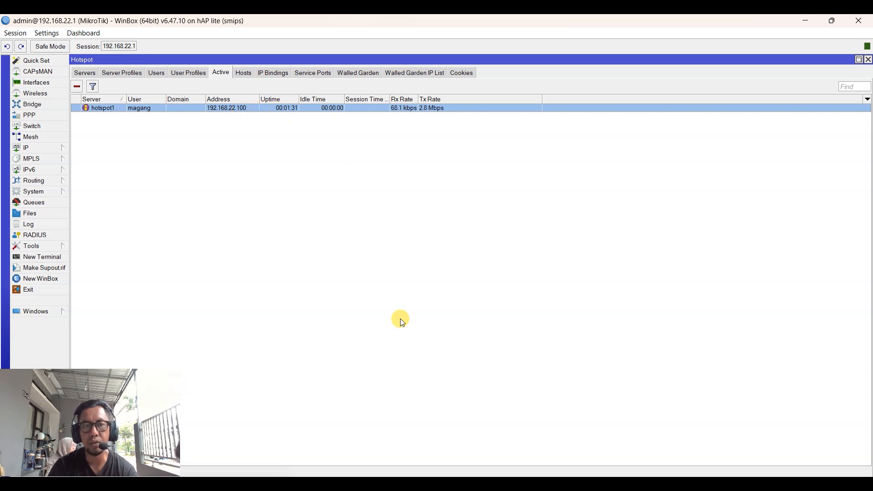
pyautogui.click(370, 220)
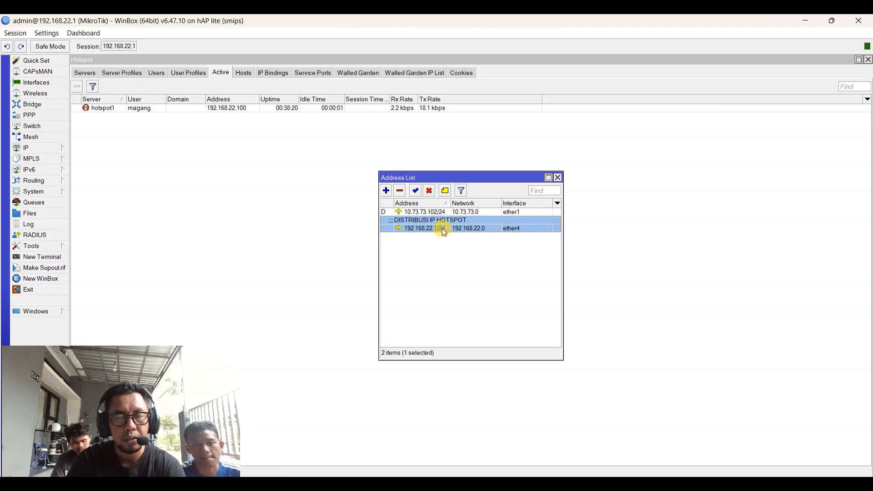
# Move the Address List window aside and close it, leaving Hotspot Active visible
pyautogui.moveTo(481, 176); pyautogui.dragTo(417, 172)
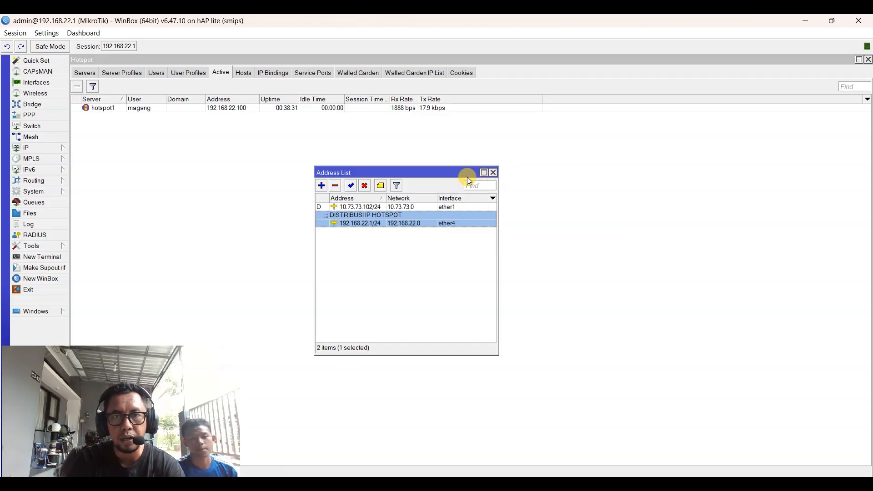
pyautogui.moveTo(467, 176); pyautogui.dragTo(328, 165)
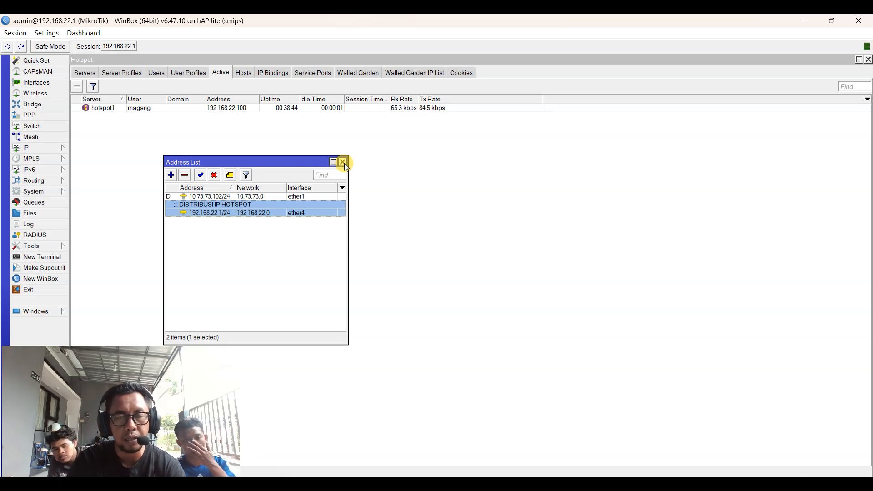
pyautogui.click(343, 162)
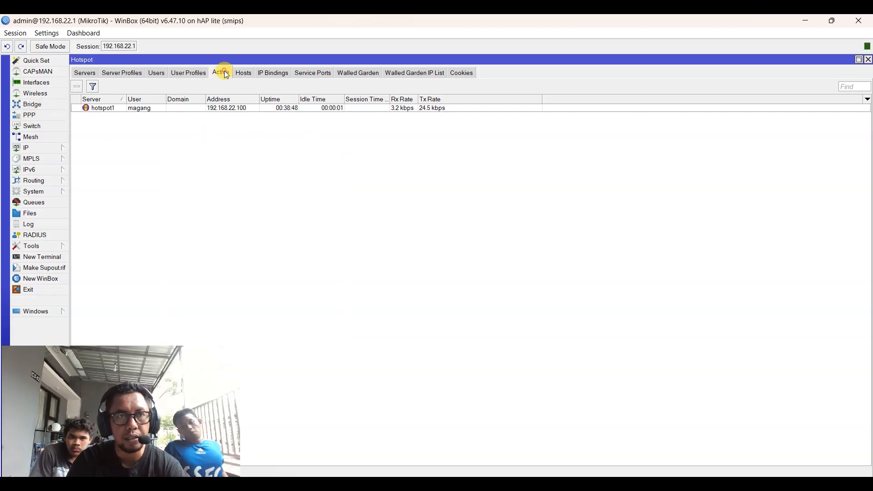
# Add a new bridge, keeping the default name bridge1
pyautogui.click(32, 104)
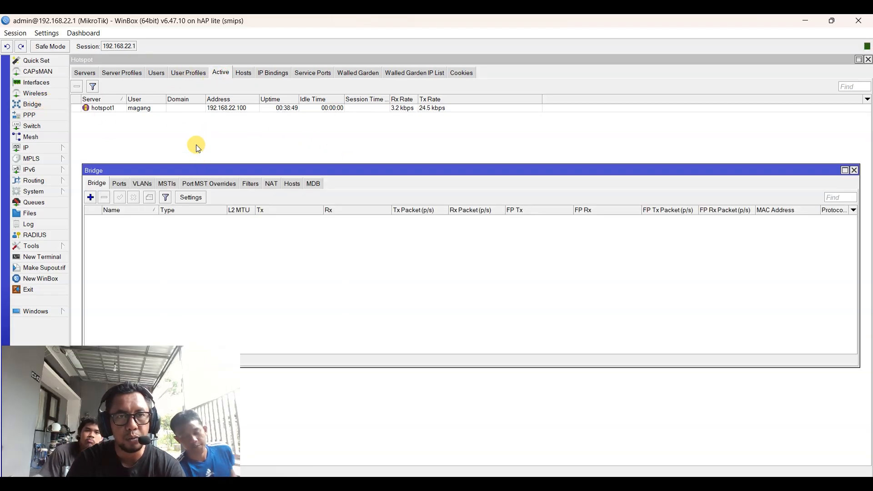
pyautogui.moveTo(199, 173); pyautogui.dragTo(186, 59)
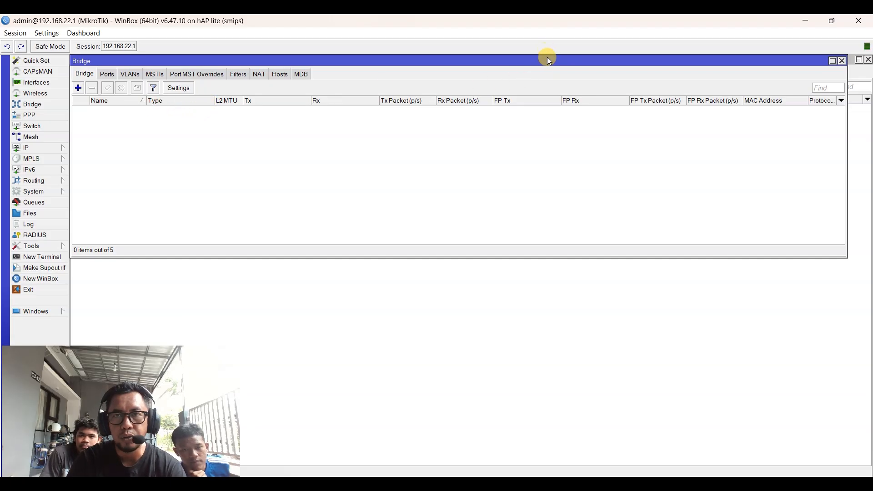
pyautogui.click(842, 61)
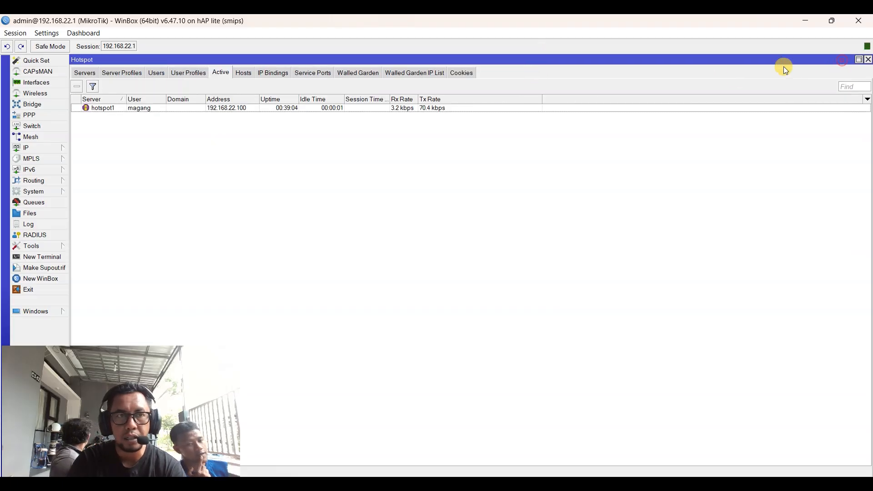
pyautogui.click(47, 104)
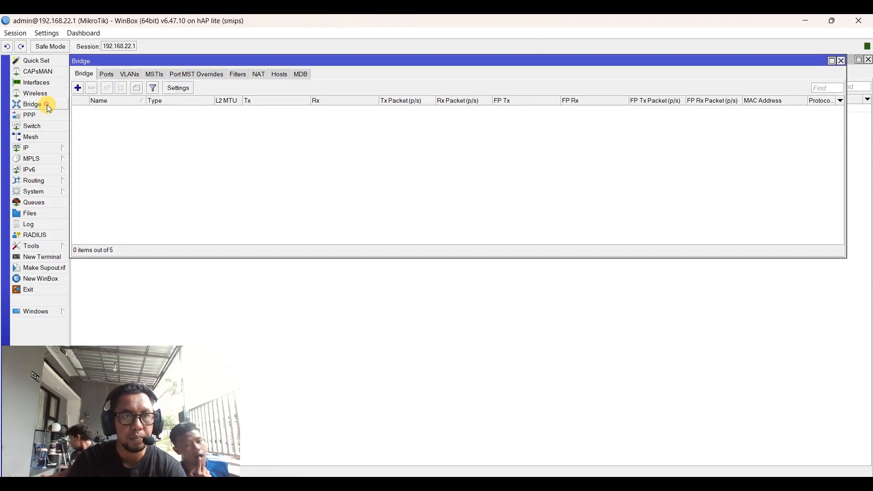
pyautogui.click(77, 86)
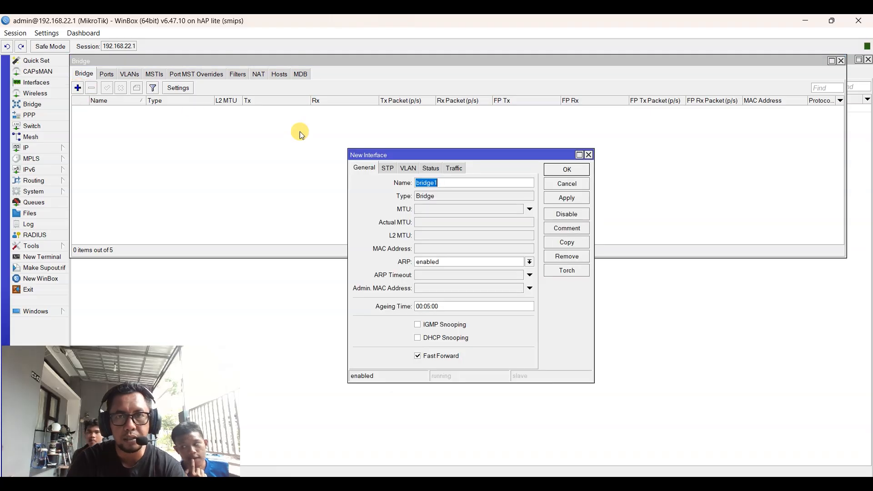
pyautogui.click(450, 187)
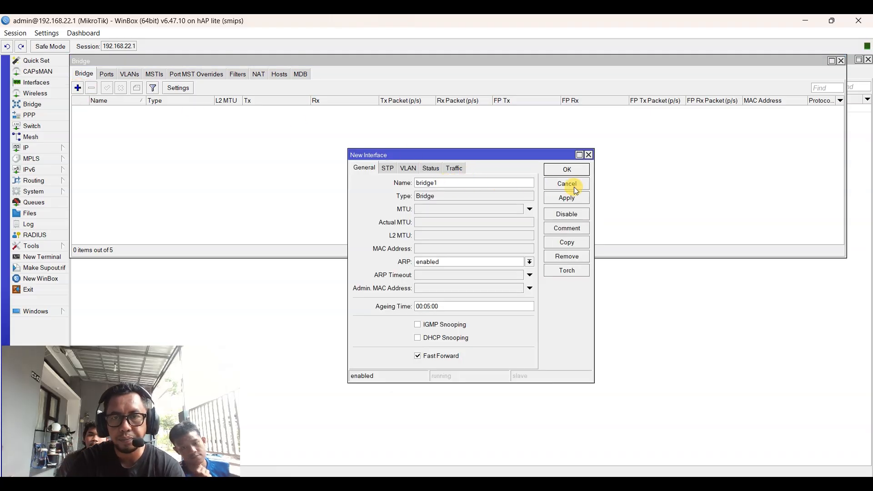
pyautogui.click(567, 169)
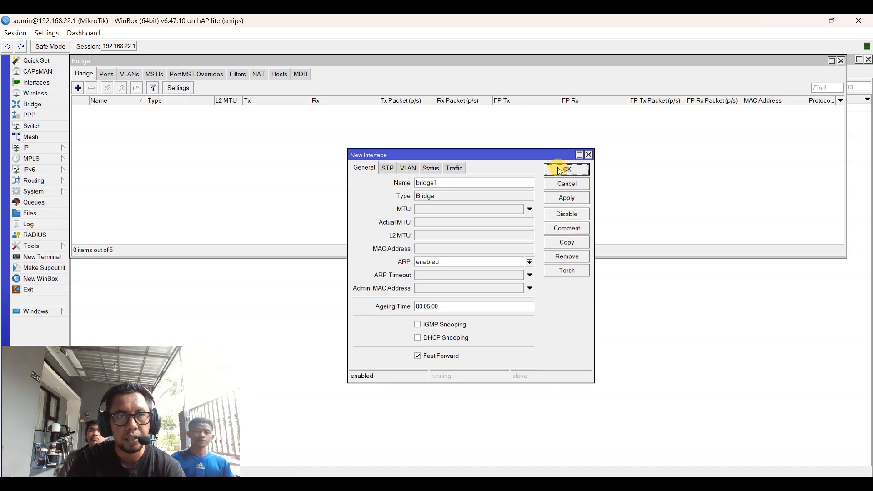
# Check bridge ports and confirm 192.168.22.1/24 is on ether4 in the address list
pyautogui.click(106, 77)
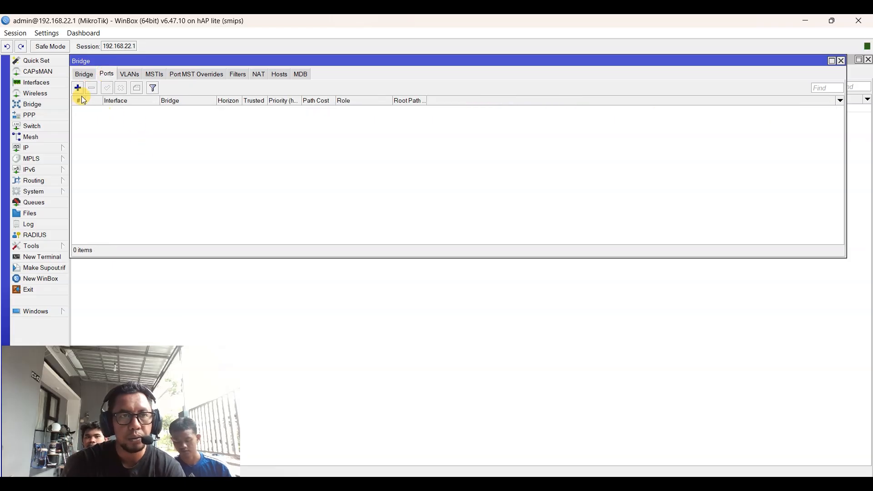
pyautogui.click(38, 147)
pyautogui.click(91, 171)
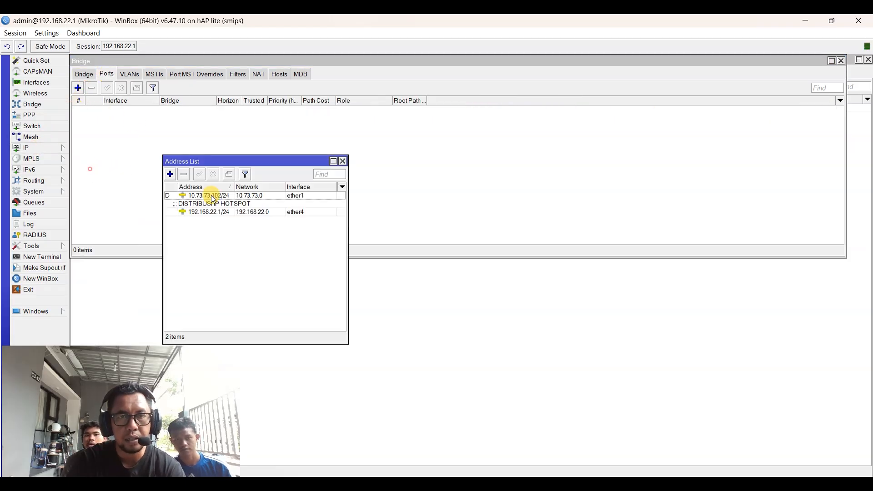
pyautogui.click(302, 216)
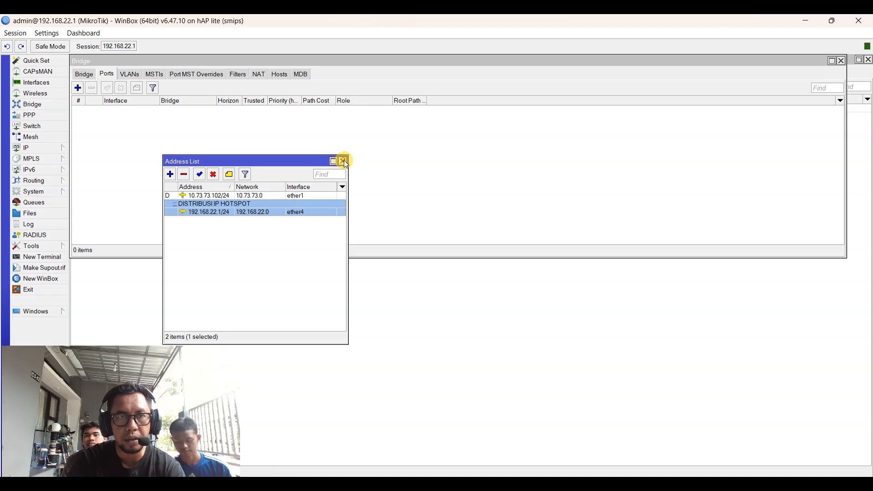
pyautogui.click(343, 161)
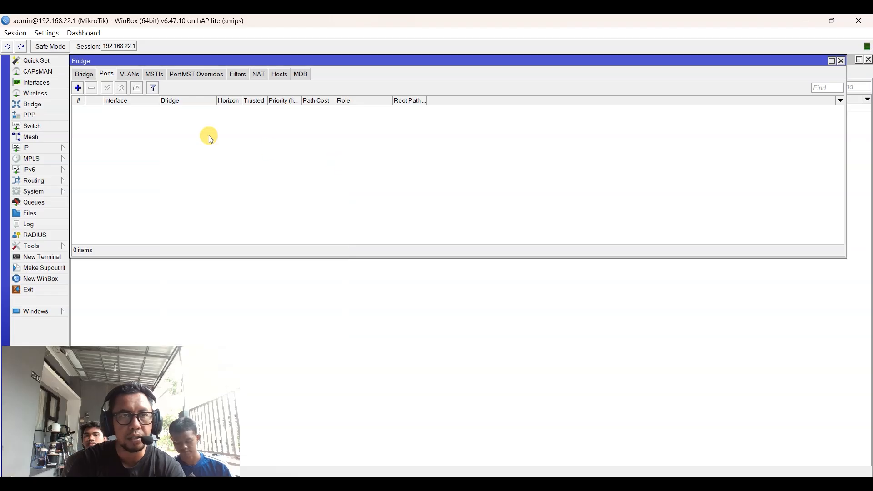
# Add ether4 as a port of bridge1
pyautogui.click(77, 87)
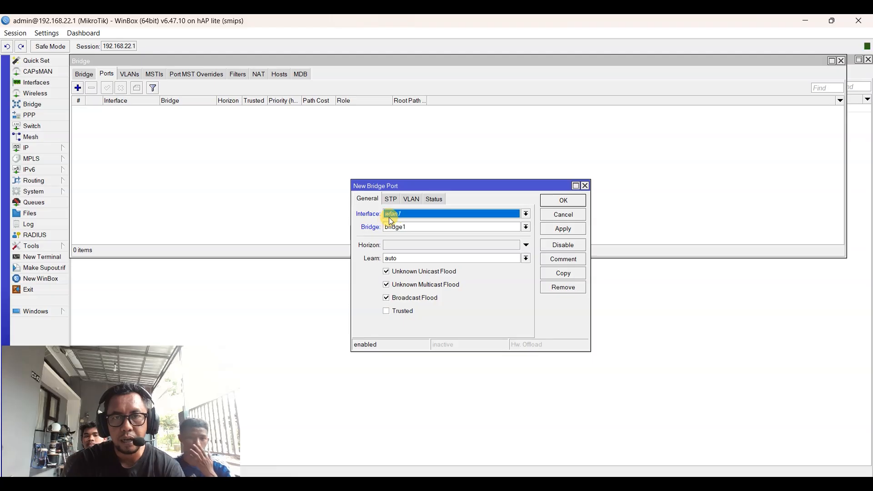
pyautogui.click(415, 213)
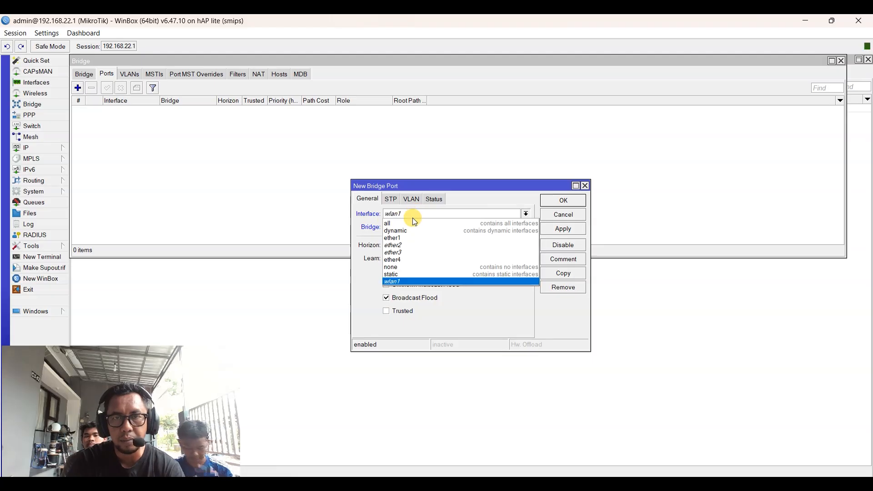
pyautogui.click(403, 258)
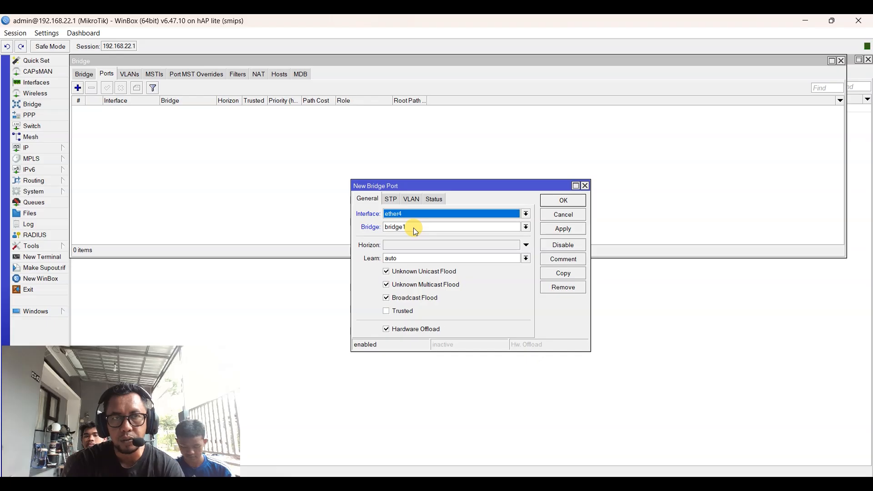
pyautogui.click(565, 200)
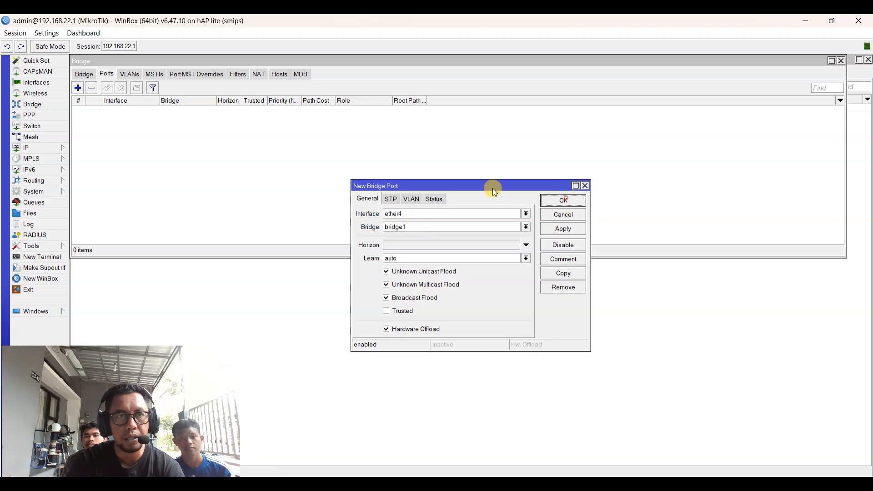
pyautogui.click(556, 203)
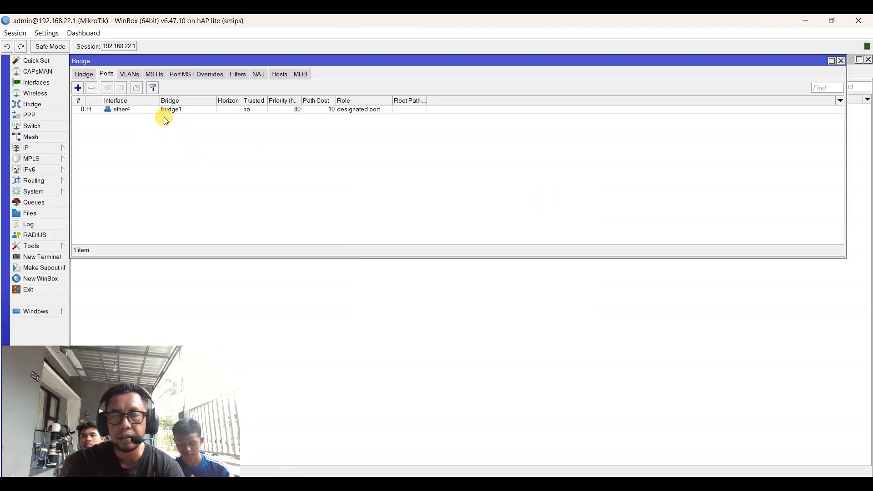
# Add wlan1 as a bridge1 port, review the bridge list, and close the Bridge window
pyautogui.click(77, 88)
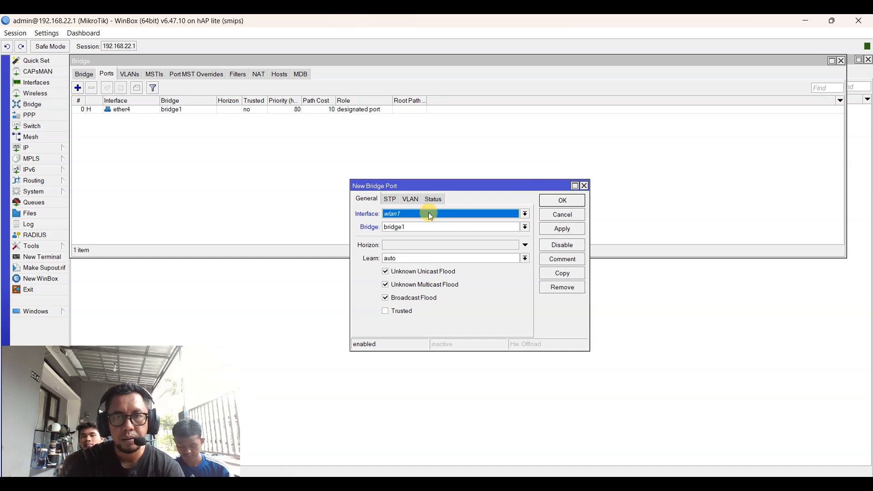
pyautogui.click(546, 203)
pyautogui.click(85, 77)
pyautogui.click(107, 74)
pyautogui.click(85, 75)
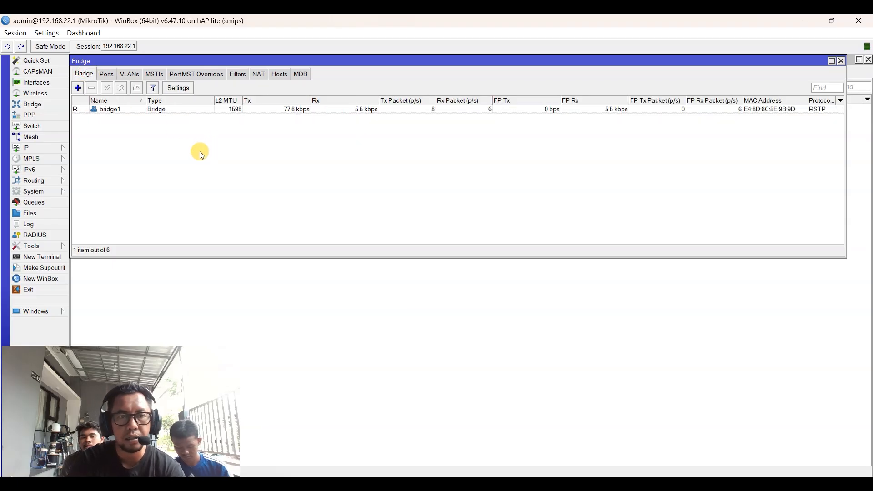
pyautogui.click(842, 61)
pyautogui.click(56, 149)
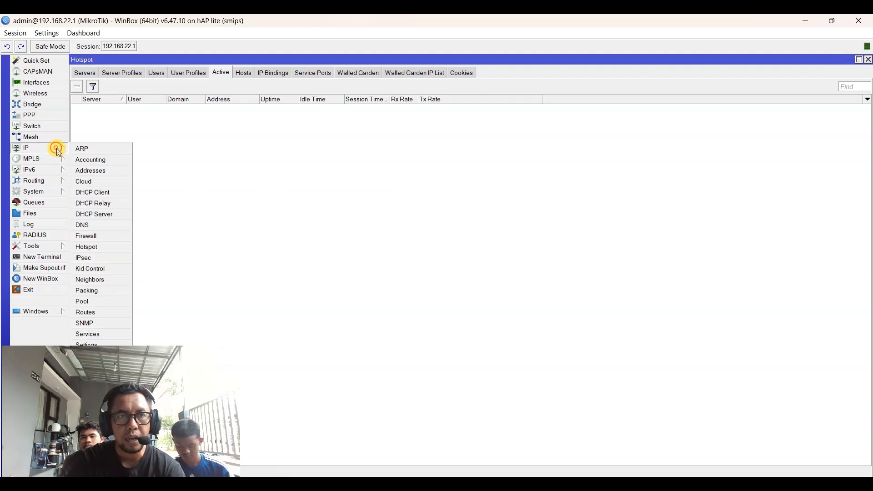
# Change the interface of address 192.168.22.1/24 from ether4 to bridge1
pyautogui.click(96, 170)
pyautogui.click(222, 212)
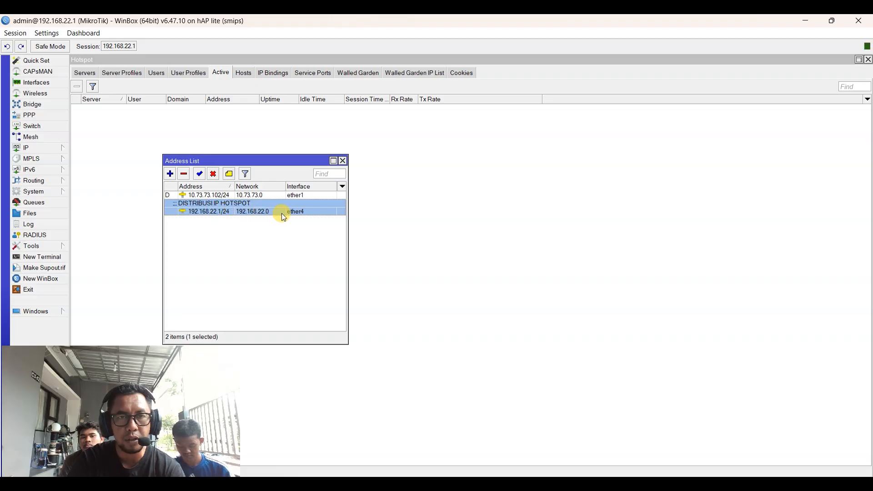
pyautogui.click(334, 161)
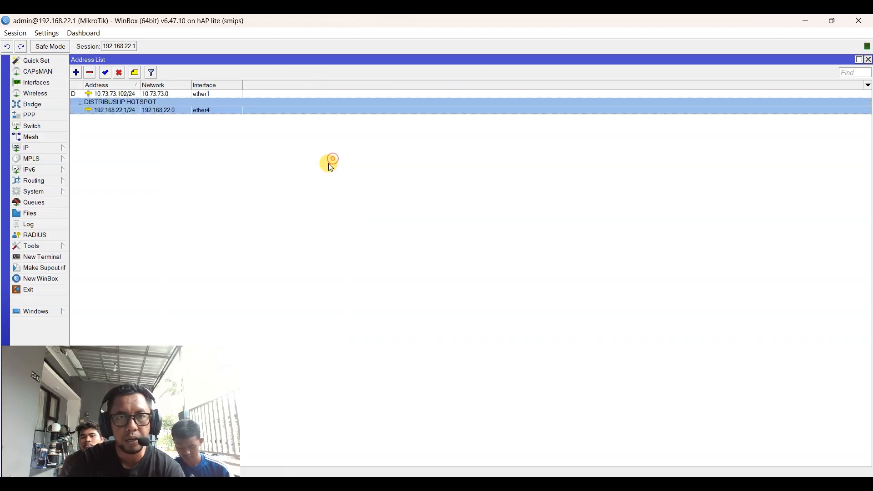
pyautogui.doubleClick(193, 109)
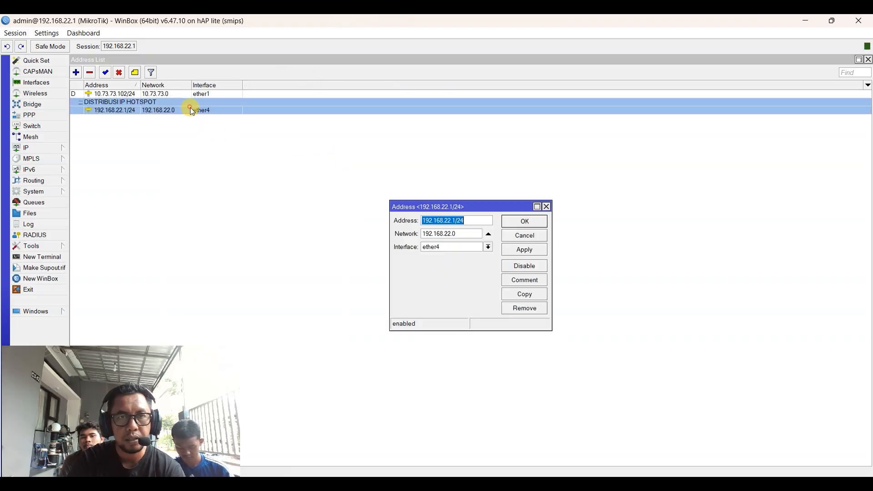
pyautogui.click(488, 248)
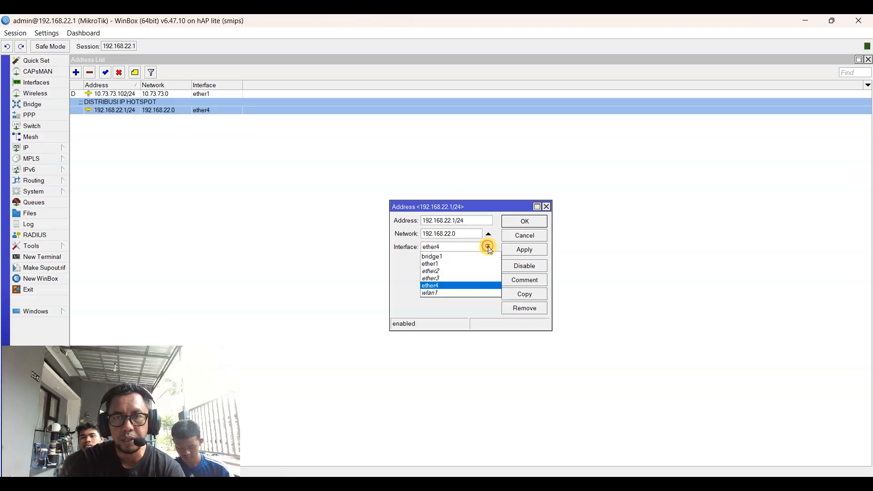
pyautogui.click(437, 255)
pyautogui.click(524, 221)
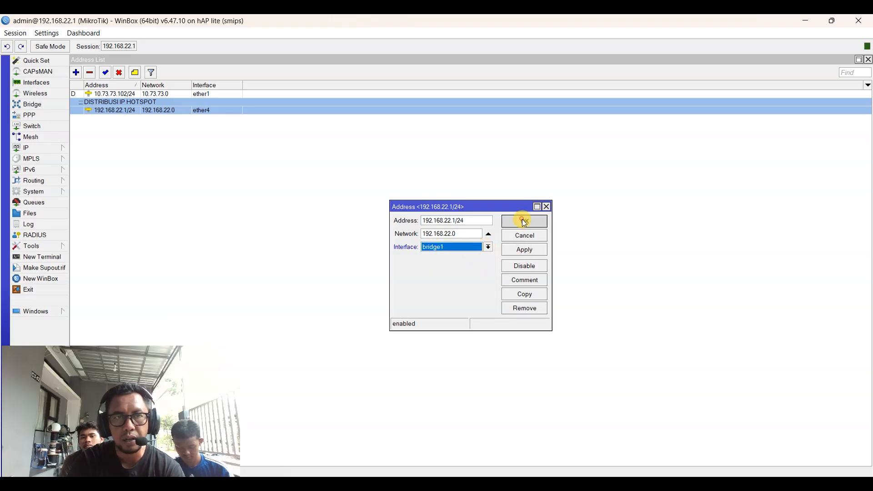
pyautogui.click(255, 207)
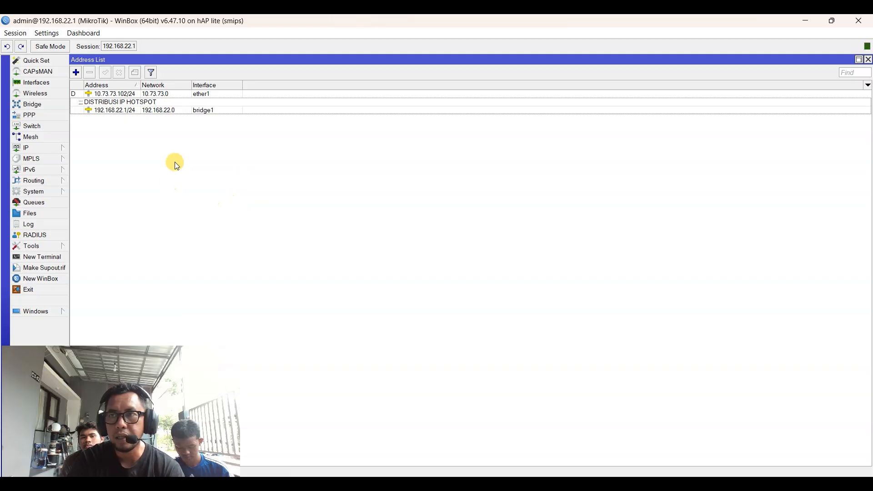
pyautogui.click(58, 148)
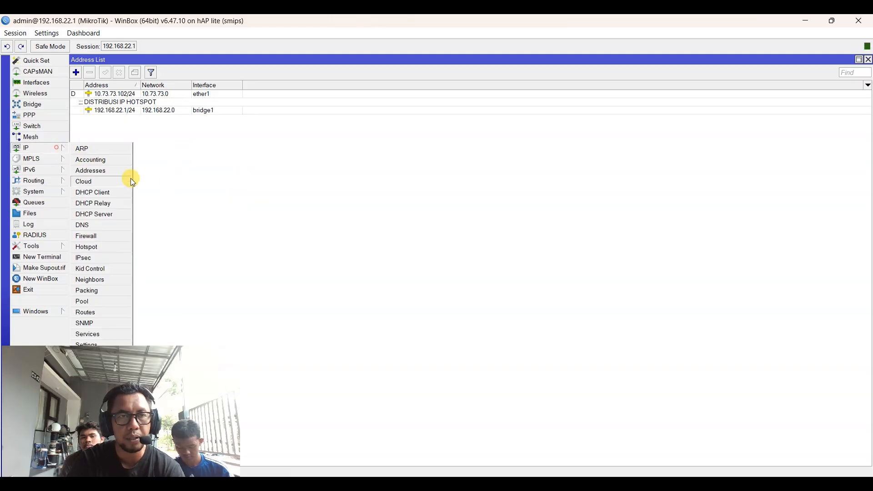
# Change the dhcp1 DHCP server's interface from ether4 to bridge1 and apply it
pyautogui.click(109, 214)
pyautogui.click(271, 225)
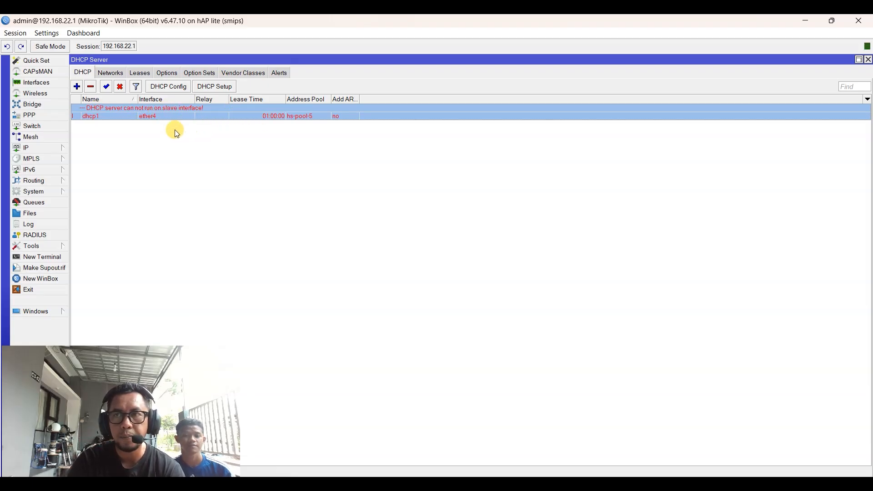
pyautogui.doubleClick(114, 114)
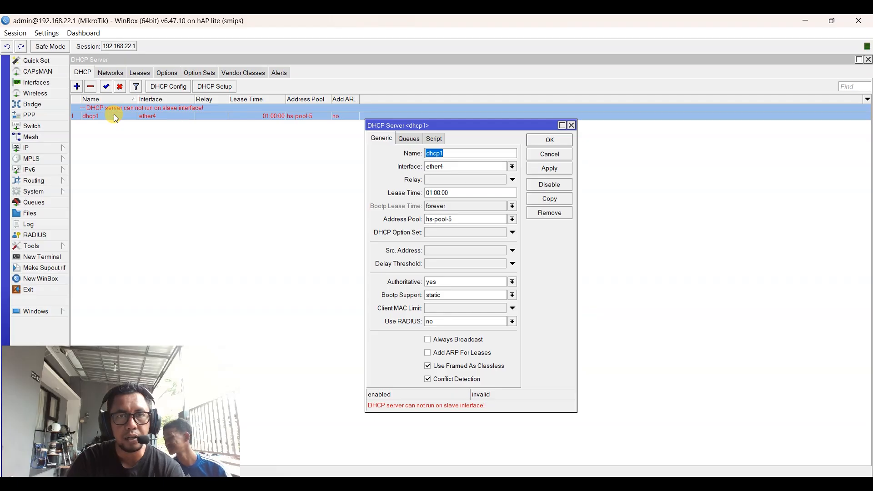
pyautogui.click(513, 166)
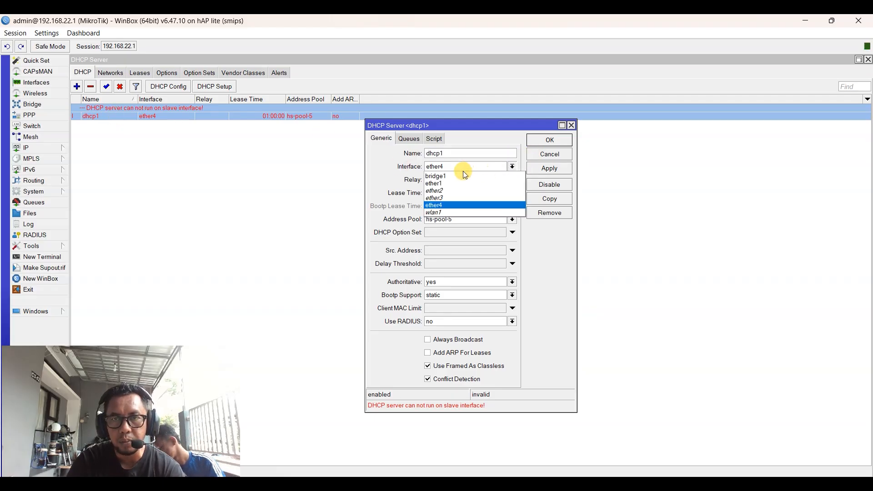
pyautogui.click(439, 176)
pyautogui.click(550, 141)
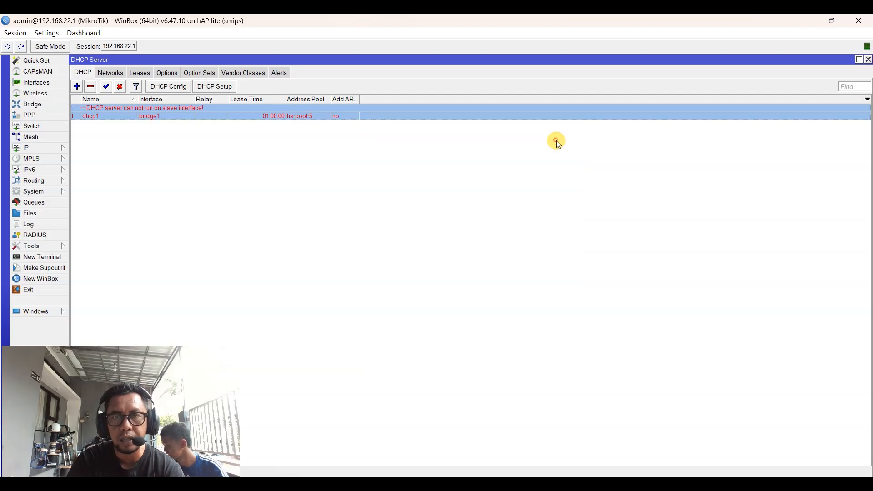
# Check the DHCP networks and the 192.168.22.1/24 address, then close the Address List and DHCP Server windows
pyautogui.click(119, 74)
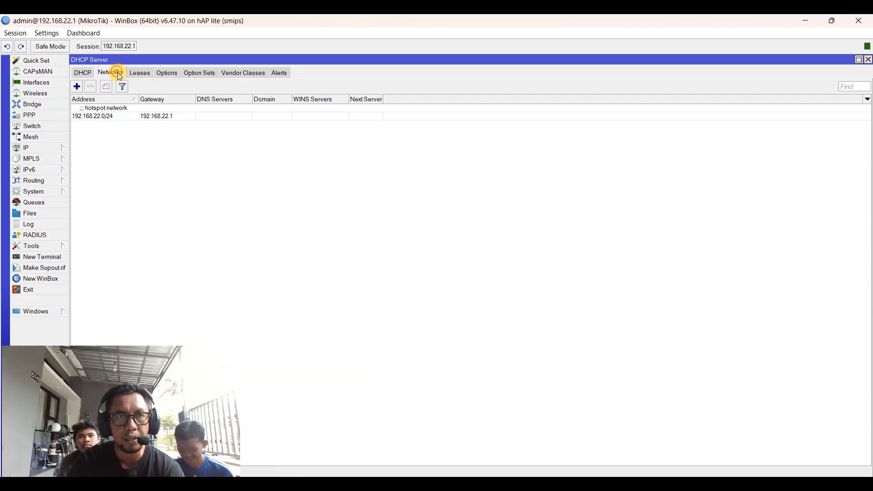
pyautogui.click(83, 73)
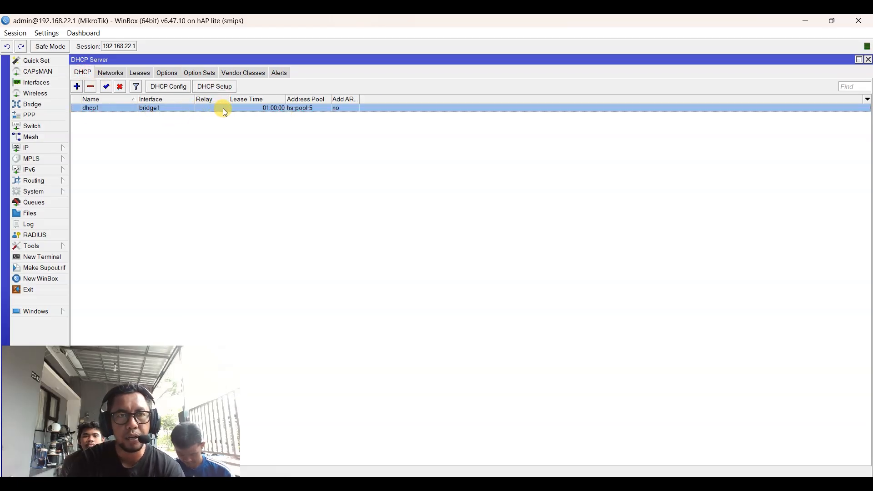
pyautogui.click(58, 147)
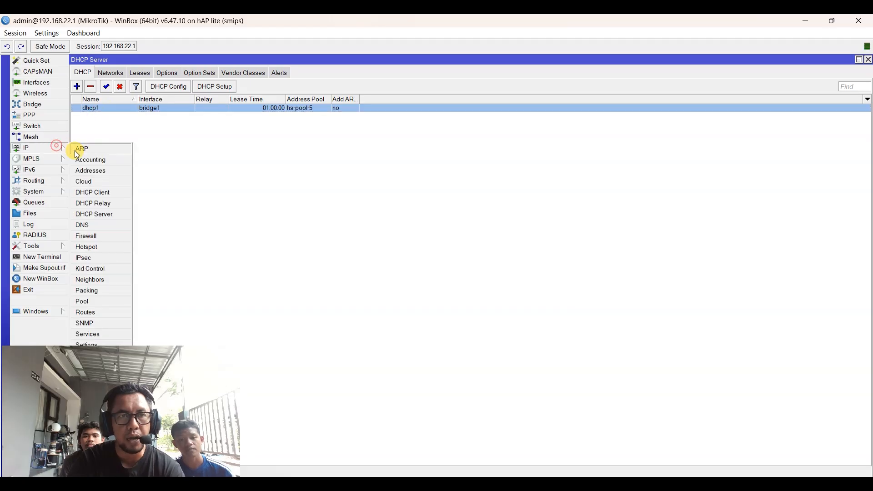
pyautogui.click(102, 171)
pyautogui.click(107, 113)
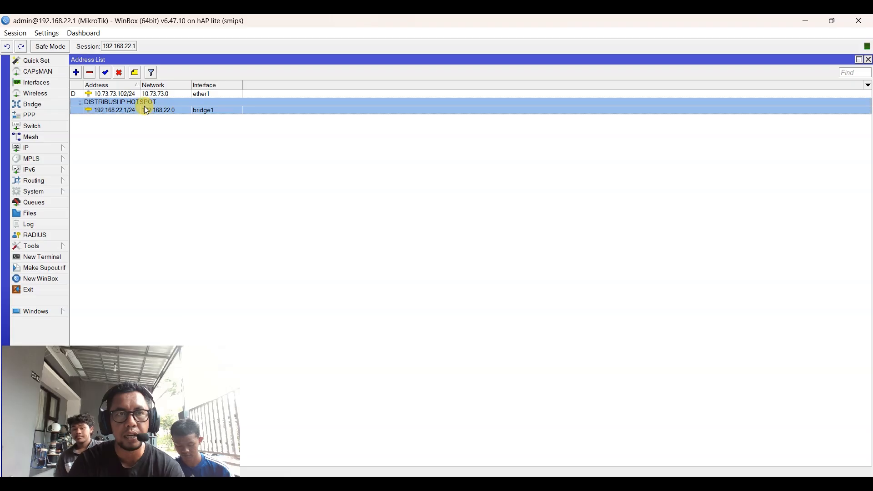
pyautogui.click(869, 59)
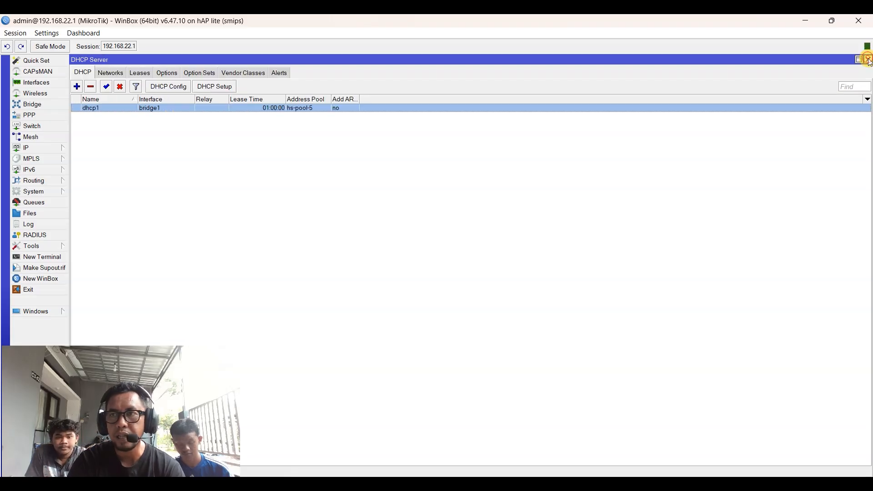
pyautogui.click(360, 205)
pyautogui.click(869, 59)
# Close the Hotspot and Firewall windows and enable the wlan1 interface in Wireless Tables
pyautogui.click(869, 59)
pyautogui.click(869, 59)
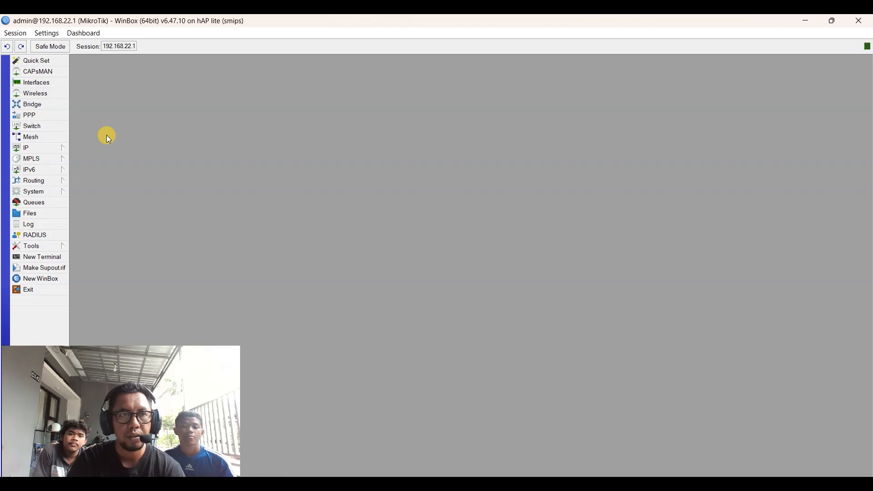
pyautogui.click(53, 93)
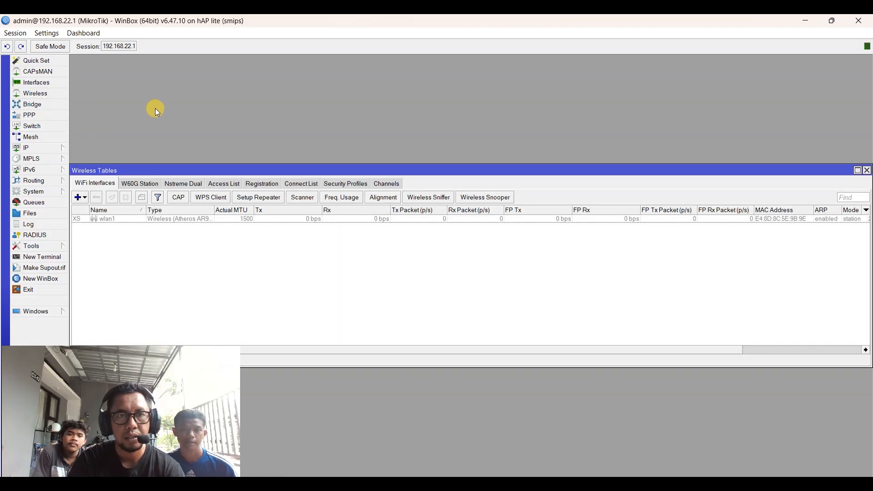
pyautogui.doubleClick(280, 171)
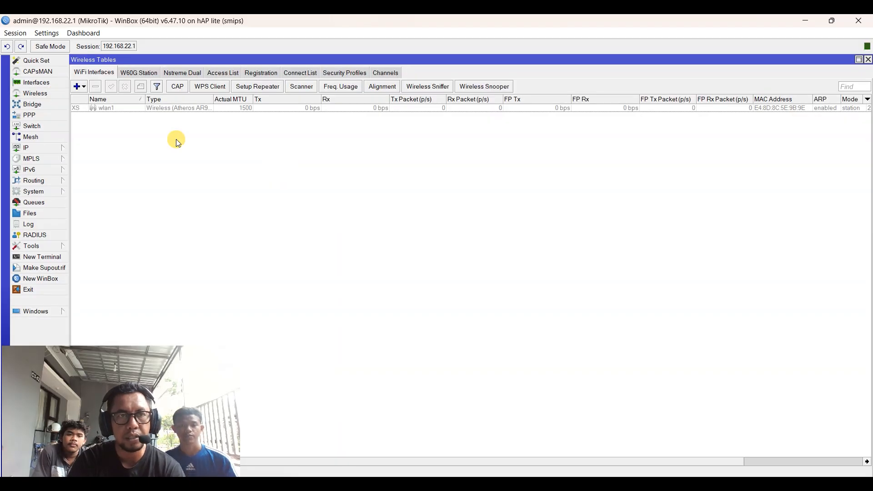
pyautogui.click(110, 109)
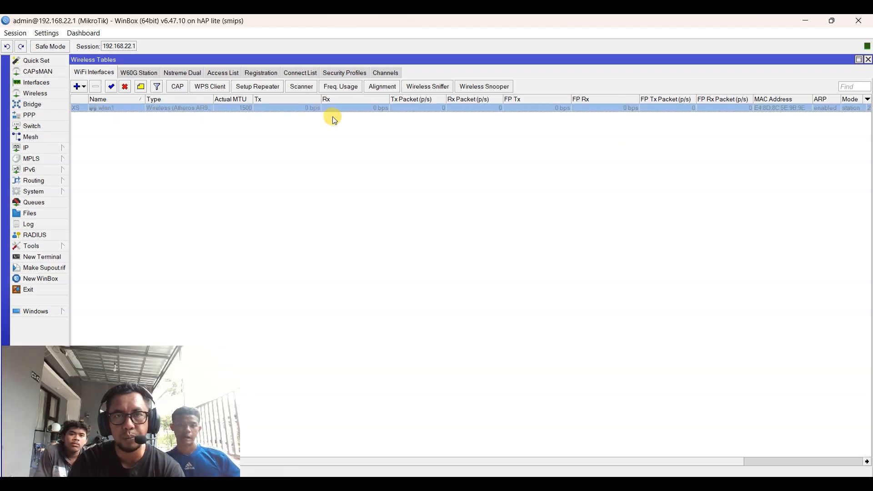
pyautogui.click(111, 86)
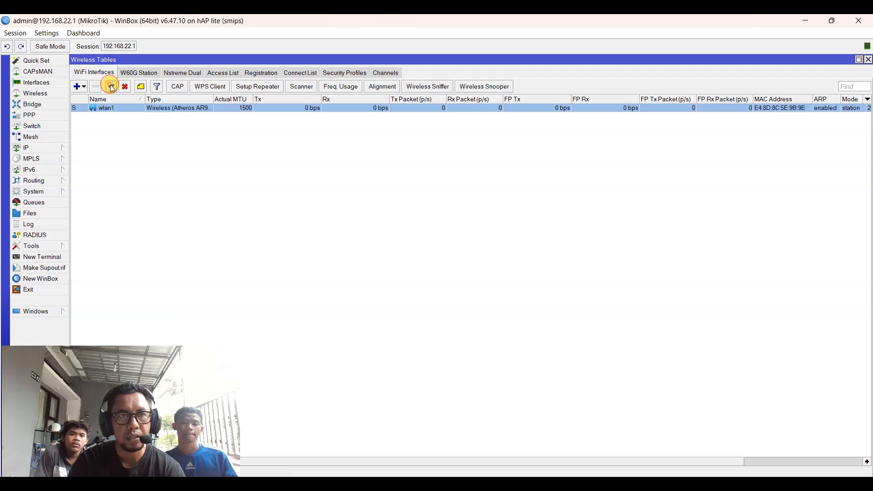
# Open the wlan1 interface's properties
pyautogui.click(112, 131)
pyautogui.click(103, 111)
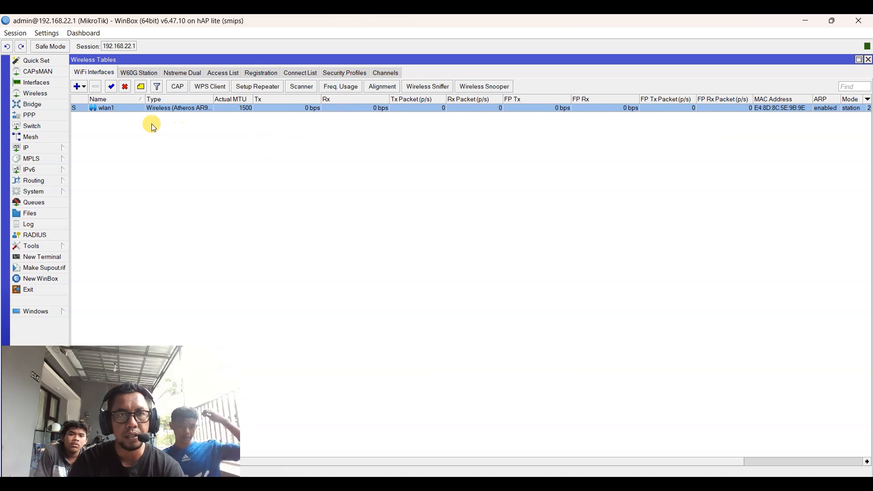
pyautogui.doubleClick(105, 108)
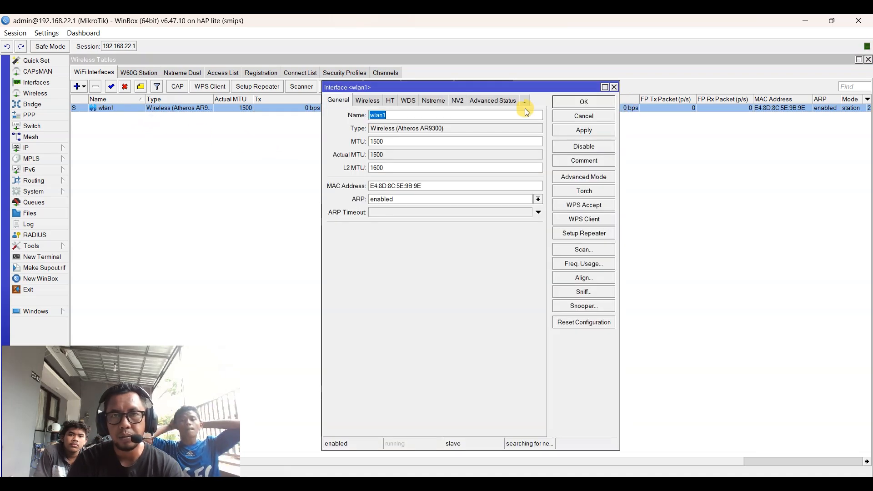
# In wlan1's advanced wireless settings, choose ap bridge mode, band 2GHz-B/G/N and frequency auto
pyautogui.click(606, 88)
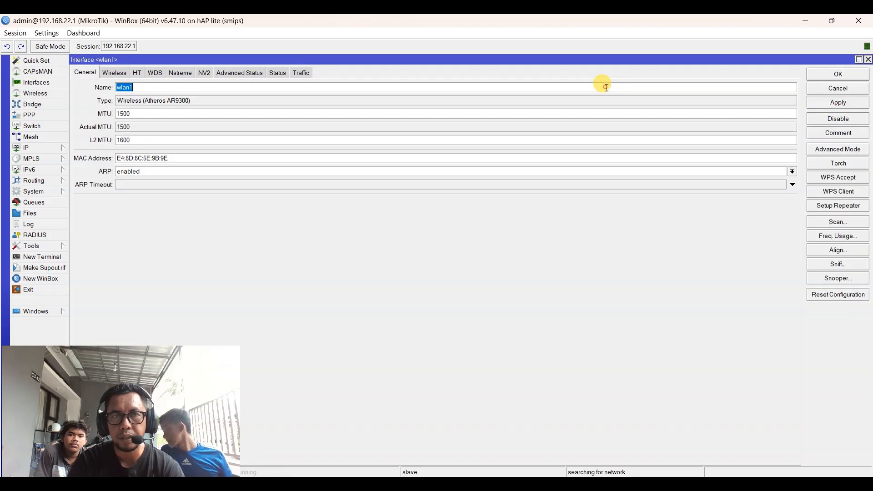
pyautogui.click(108, 72)
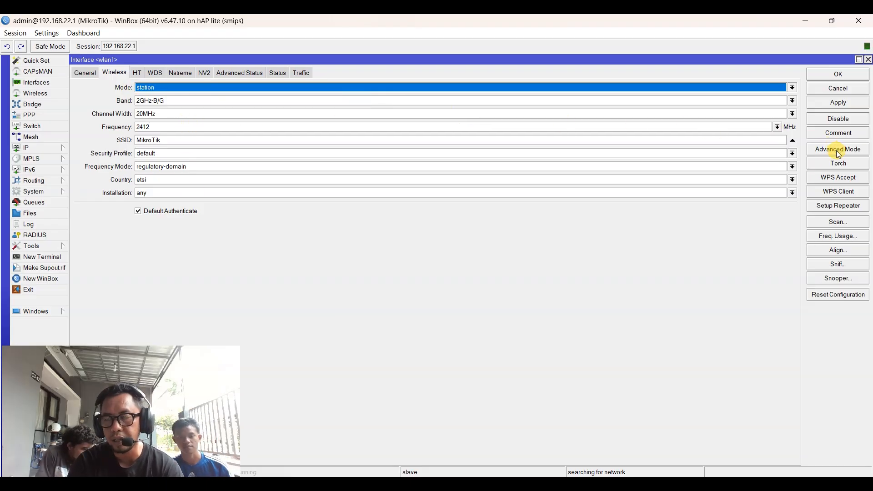
pyautogui.click(861, 151)
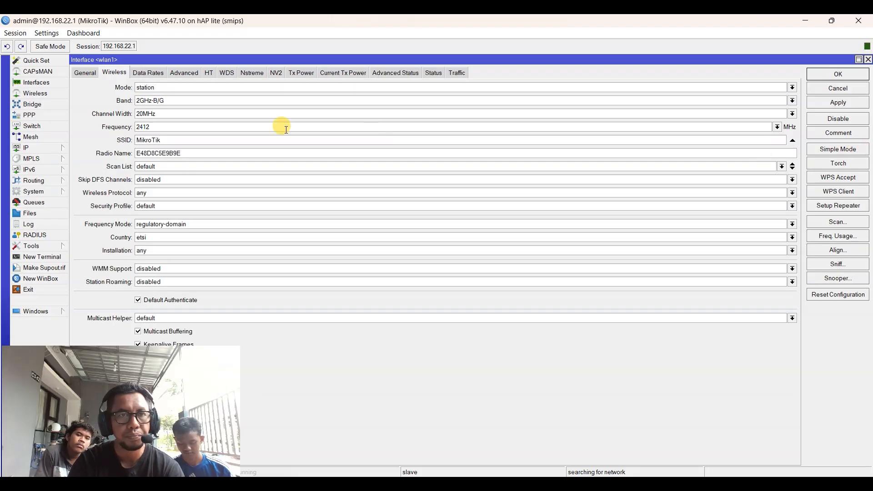
pyautogui.click(793, 87)
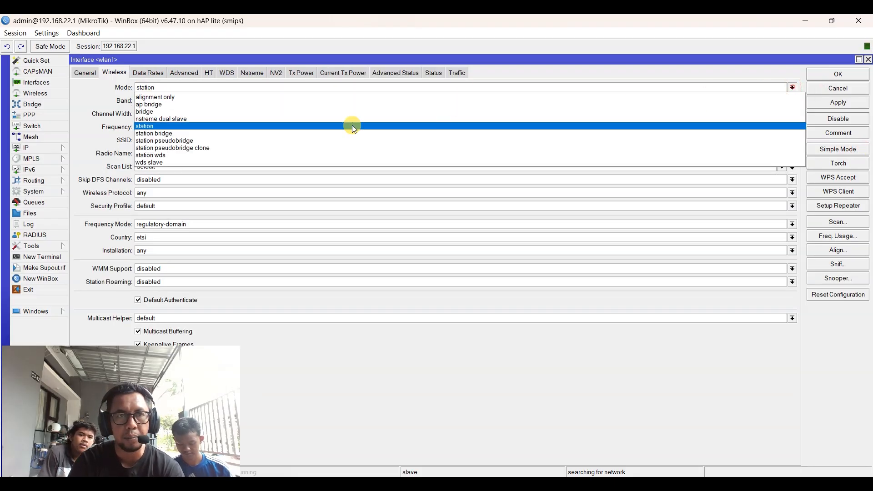
pyautogui.click(153, 105)
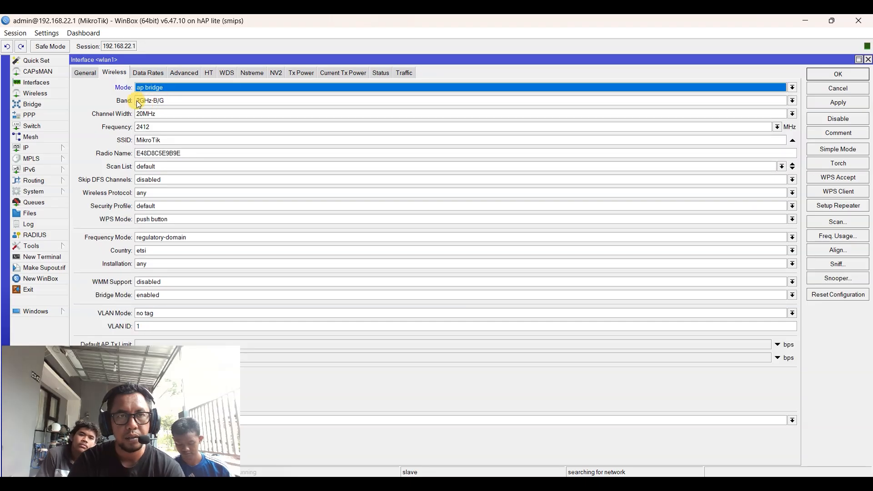
pyautogui.click(186, 101)
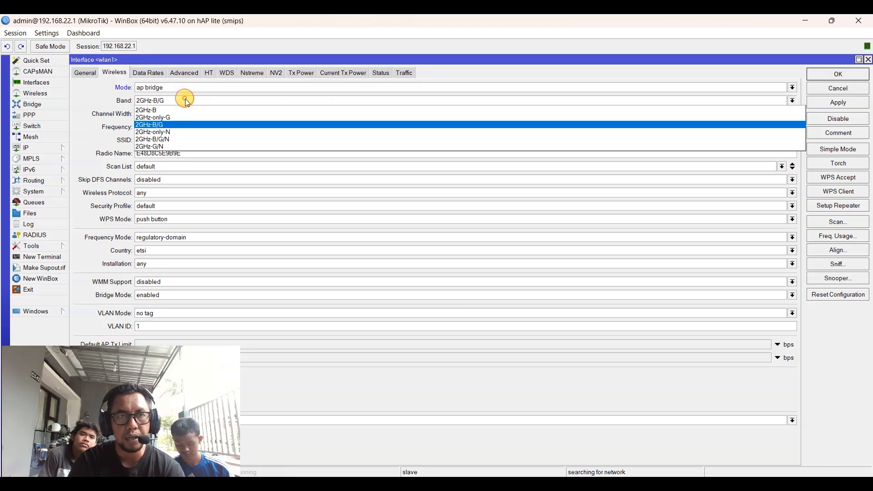
pyautogui.click(163, 139)
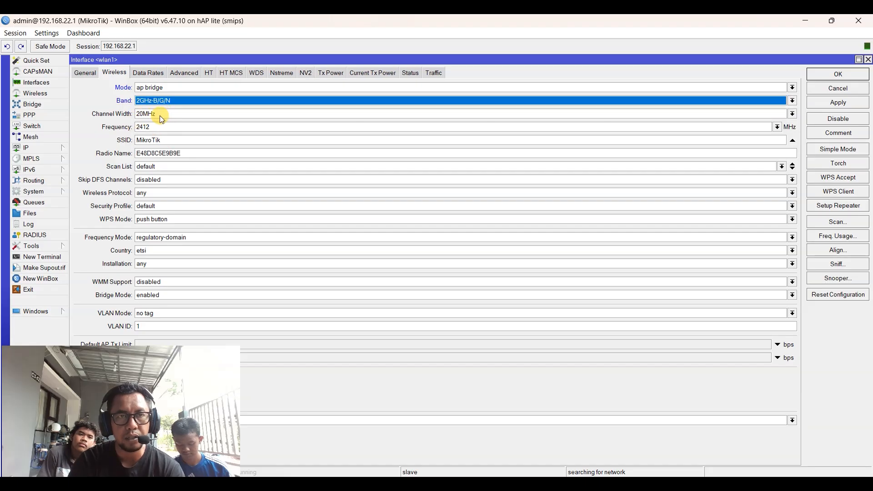
pyautogui.click(779, 129)
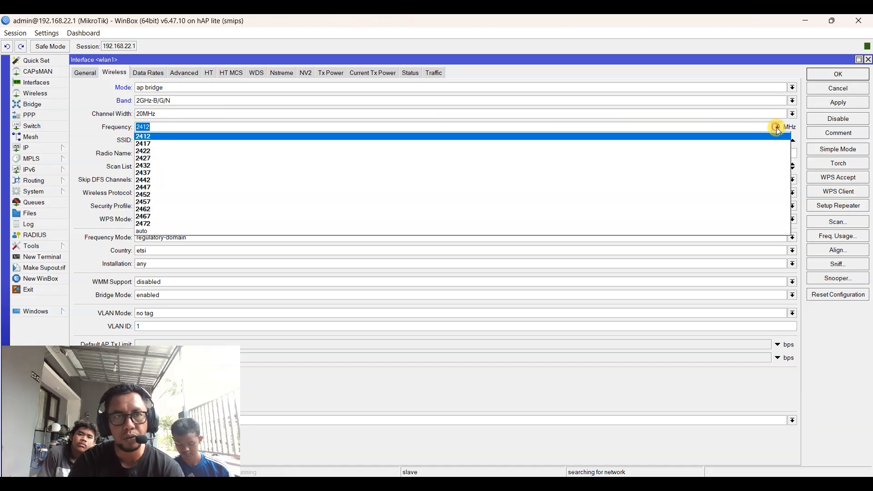
pyautogui.click(146, 232)
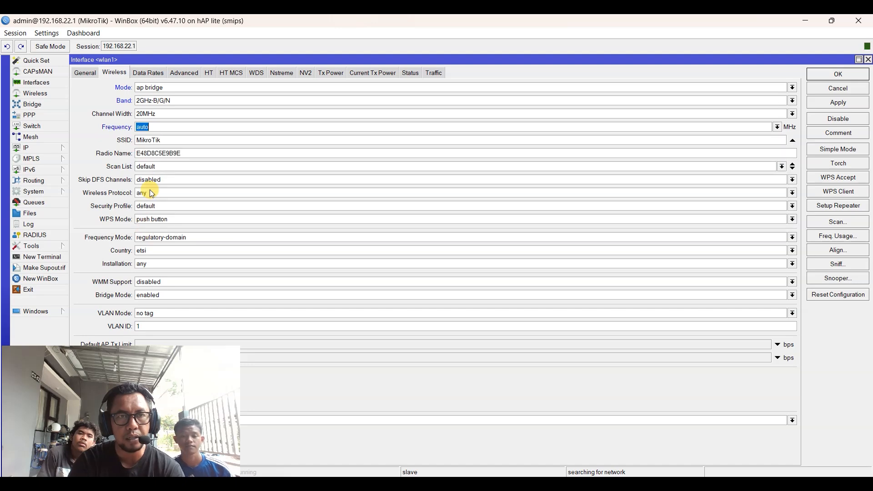
# Replace the SSID 'MikroTik' with 'Garuda Wifi Mitra Indotel'
pyautogui.doubleClick(176, 141)
pyautogui.click(179, 141)
pyautogui.moveTo(193, 140); pyautogui.dragTo(96, 144)
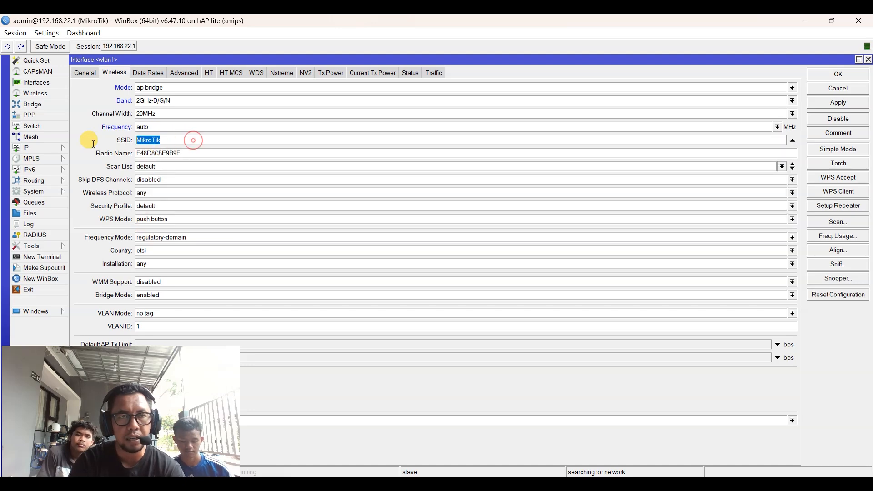
pyautogui.write('G')
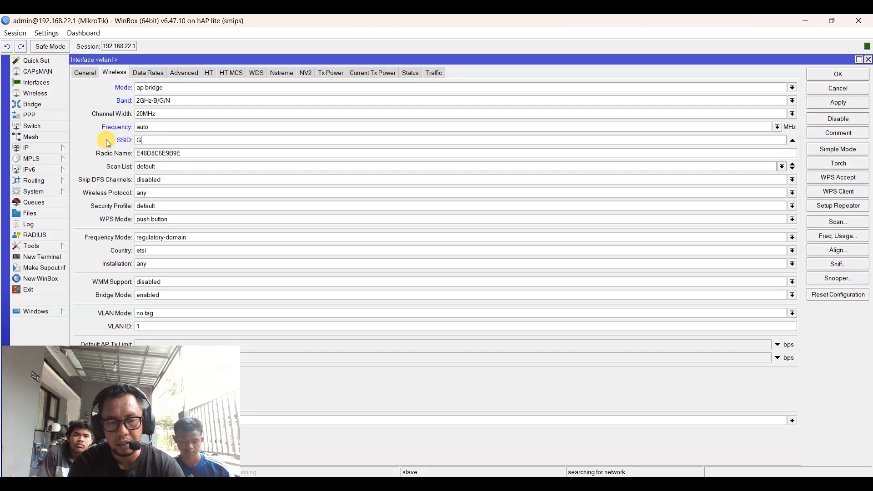
pyautogui.write('aruda Wif')
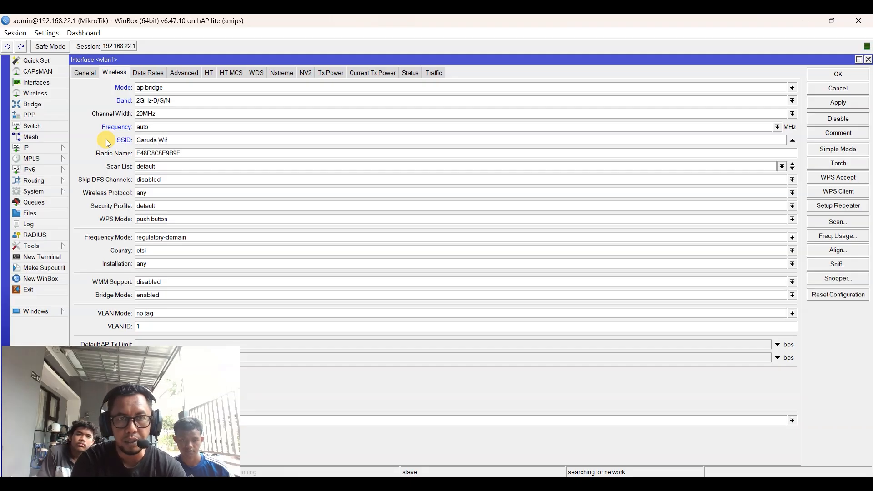
pyautogui.write('i Mitra Indotel')
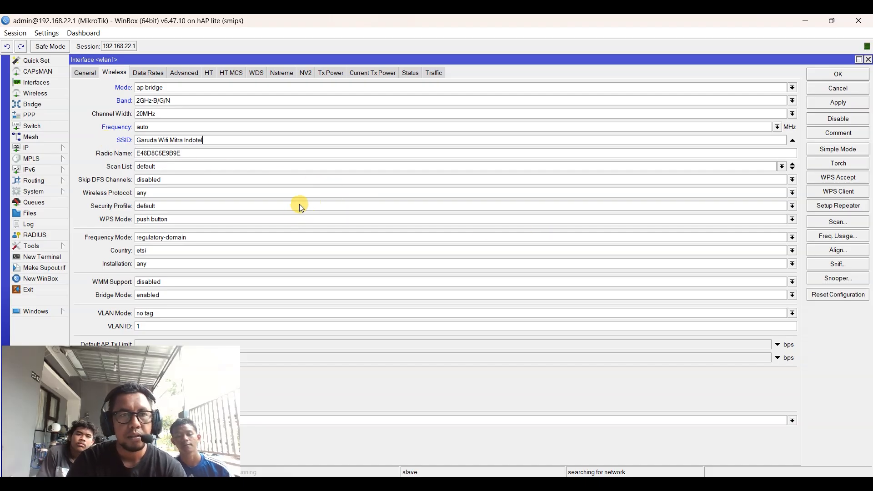
pyautogui.click(154, 167)
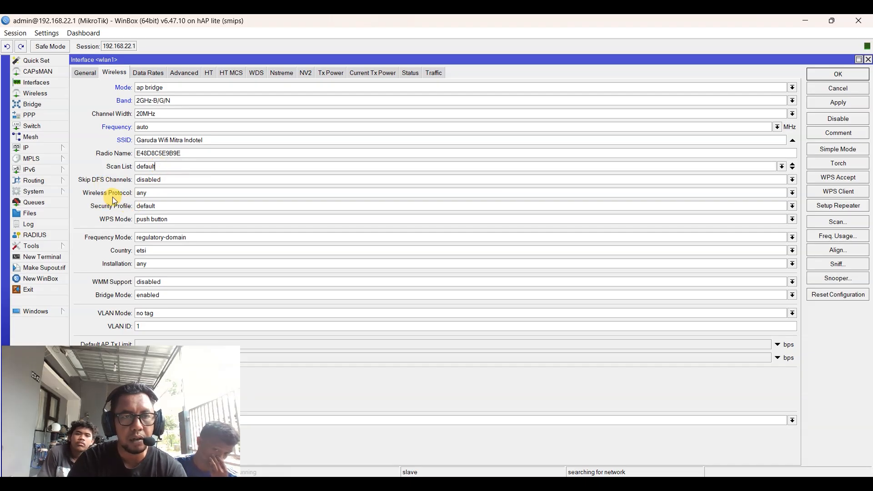
# Set WPS Mode to disabled and Country to indonesia, keeping protocol any, security profile default, installation any
pyautogui.click(160, 193)
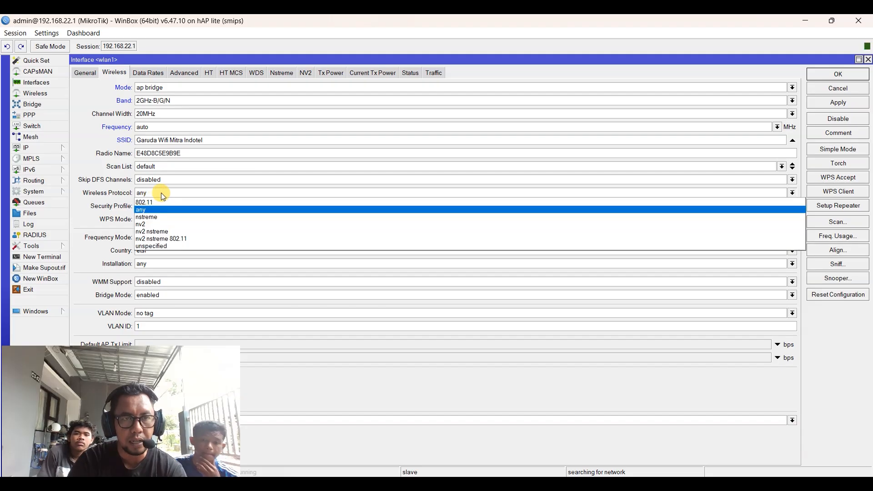
pyautogui.click(160, 193)
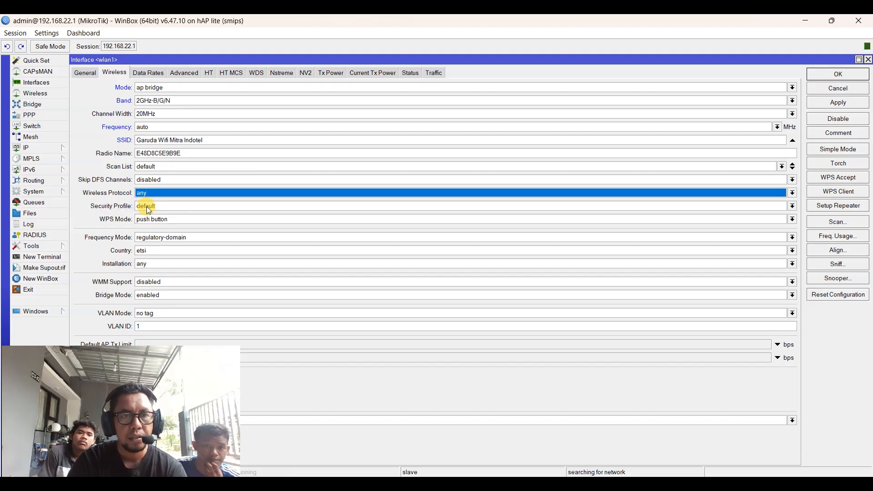
pyautogui.click(154, 207)
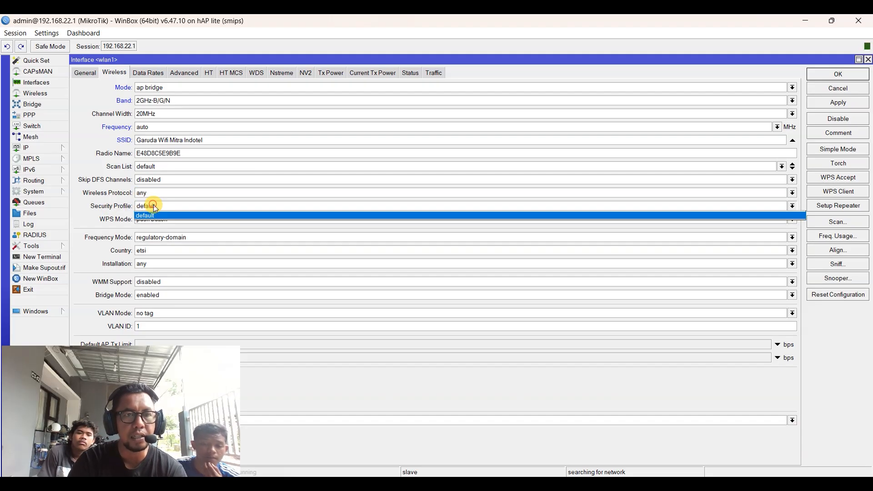
pyautogui.click(153, 207)
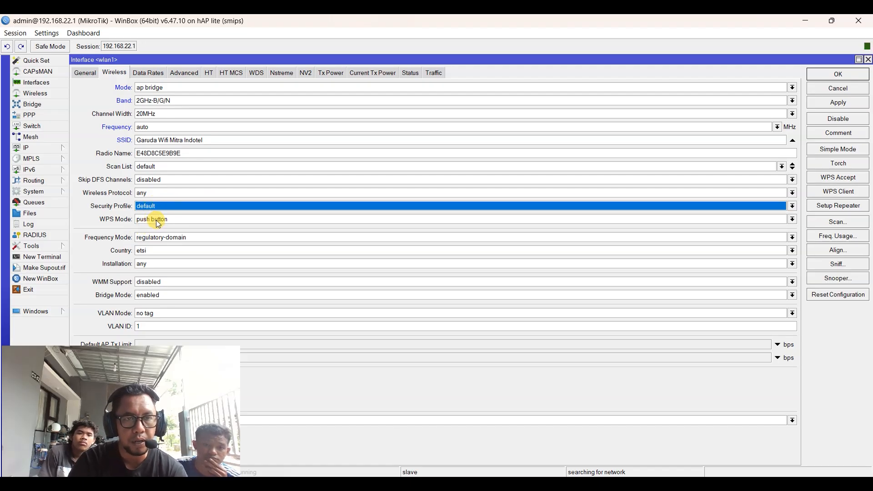
pyautogui.click(157, 223)
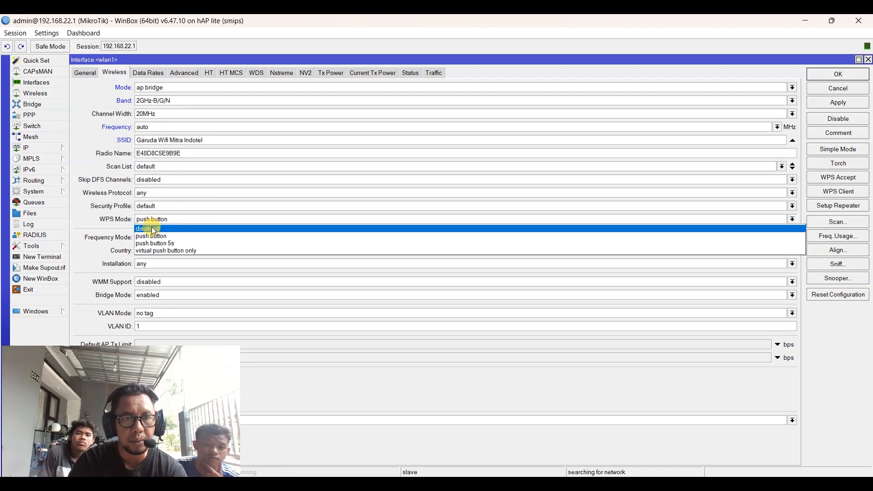
pyautogui.click(154, 230)
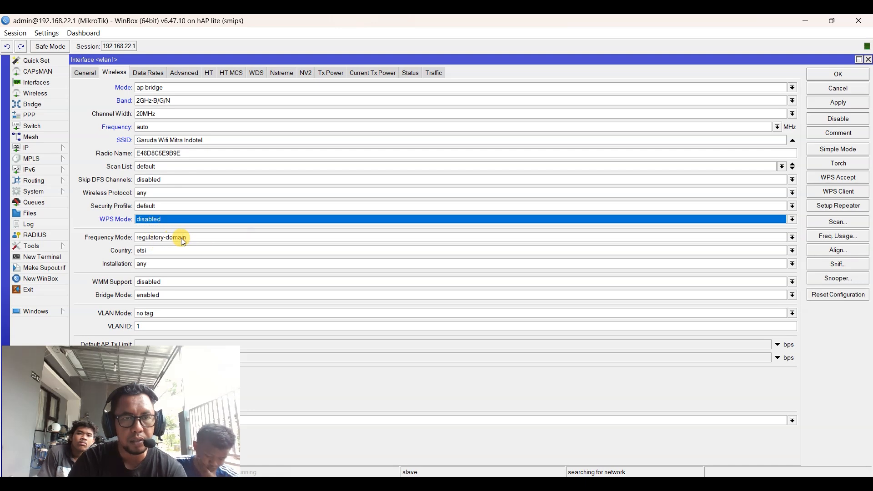
pyautogui.click(156, 251)
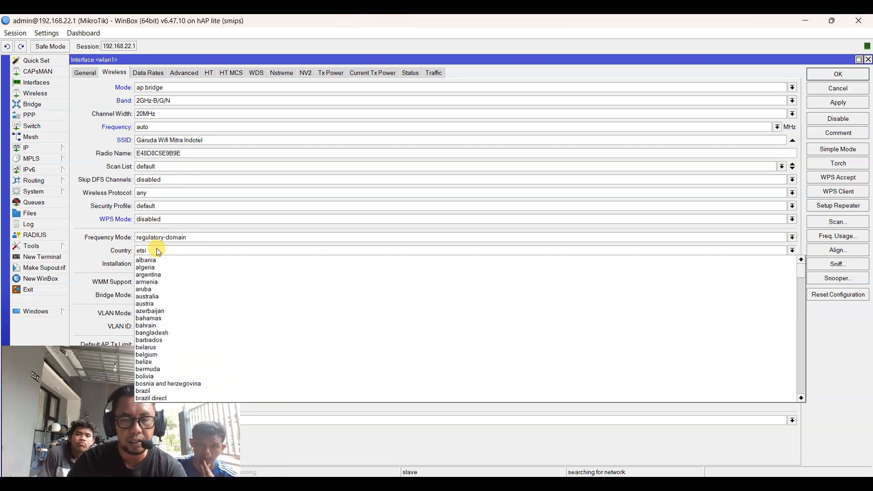
pyautogui.press('i')
pyautogui.press('i')
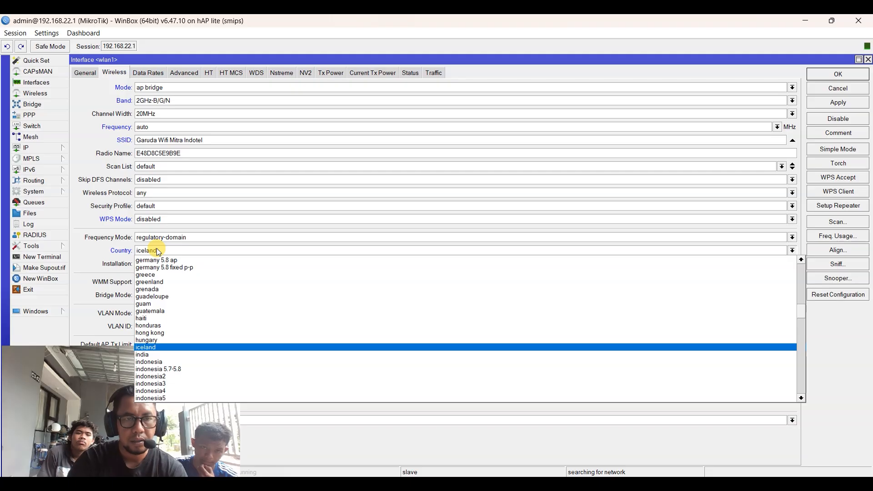
pyautogui.click(154, 362)
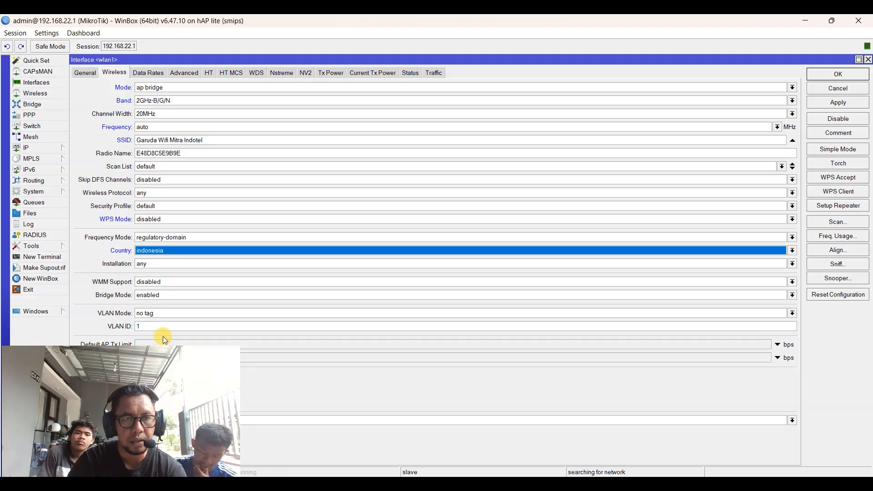
pyautogui.click(154, 264)
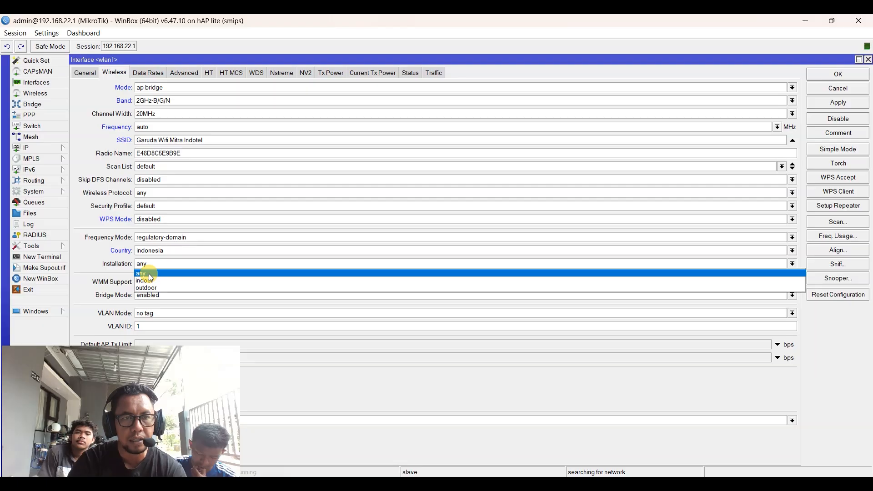
pyautogui.click(148, 273)
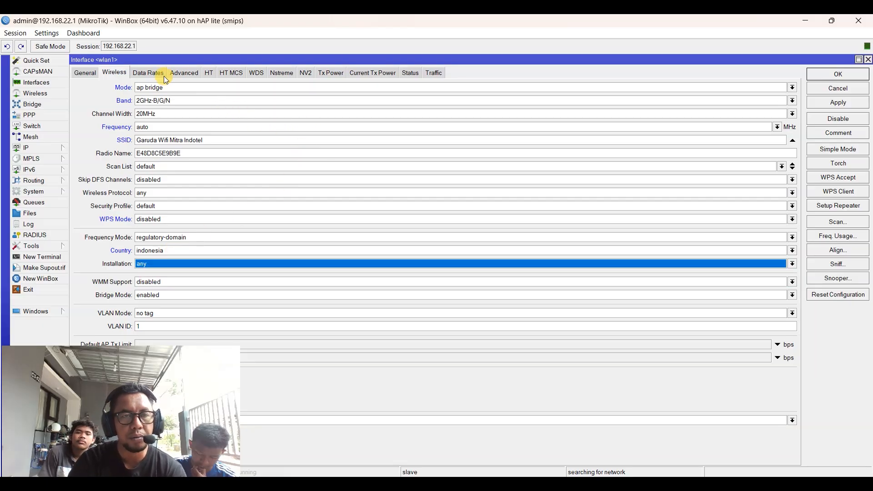
# Review the Data Rates, Advanced and HT tabs, save wlan1, and show the Security Profiles list
pyautogui.click(142, 74)
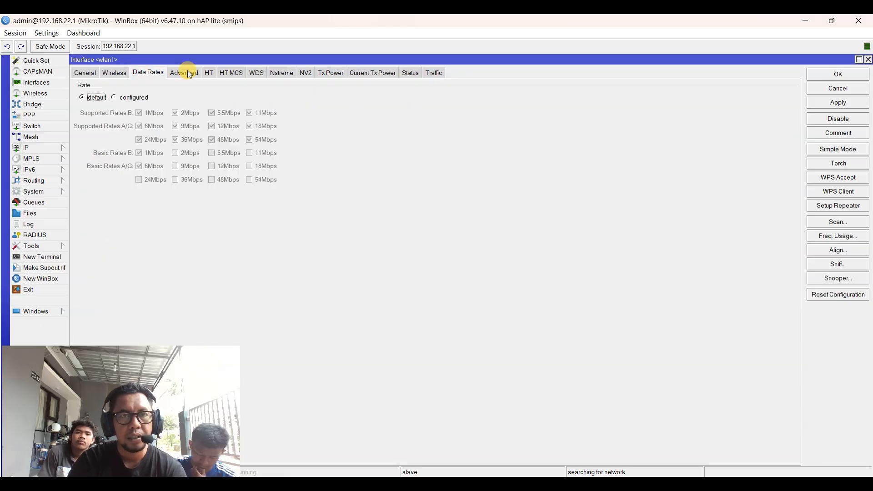
pyautogui.click(189, 73)
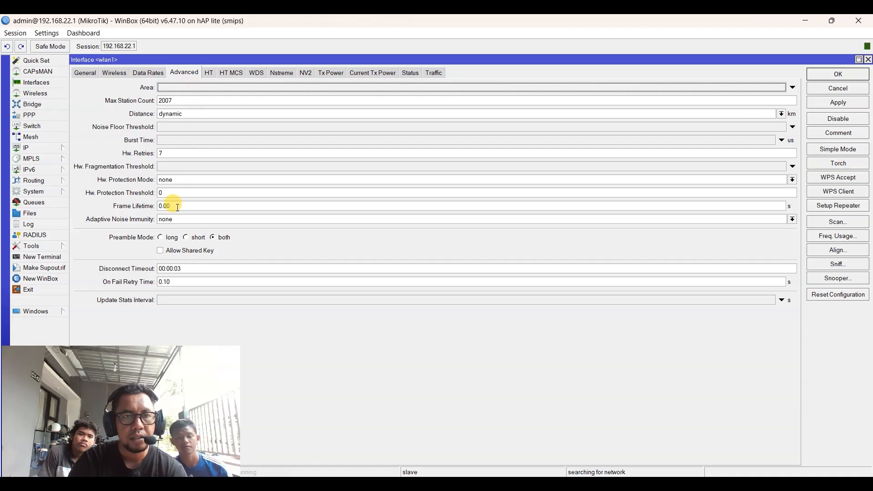
pyautogui.click(209, 73)
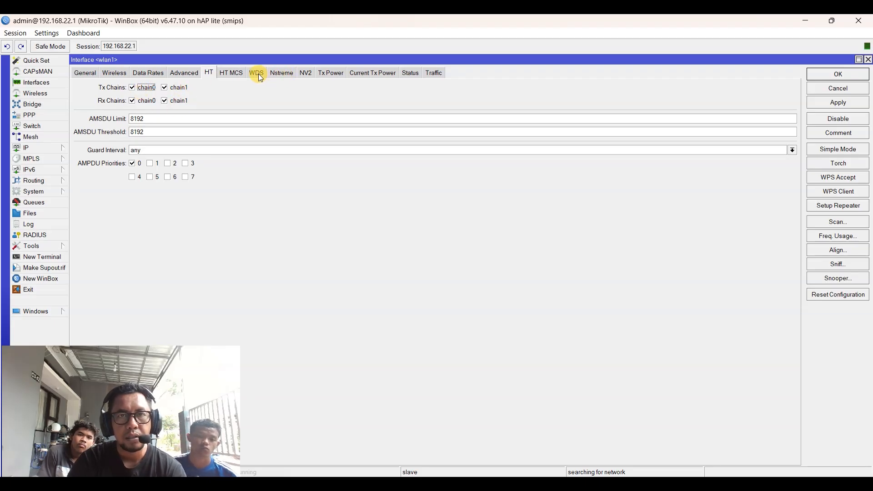
pyautogui.click(834, 75)
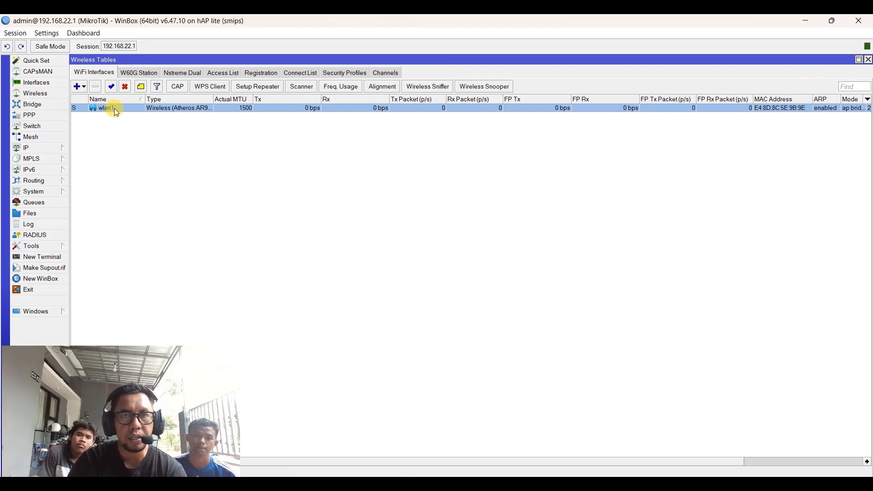
pyautogui.click(353, 72)
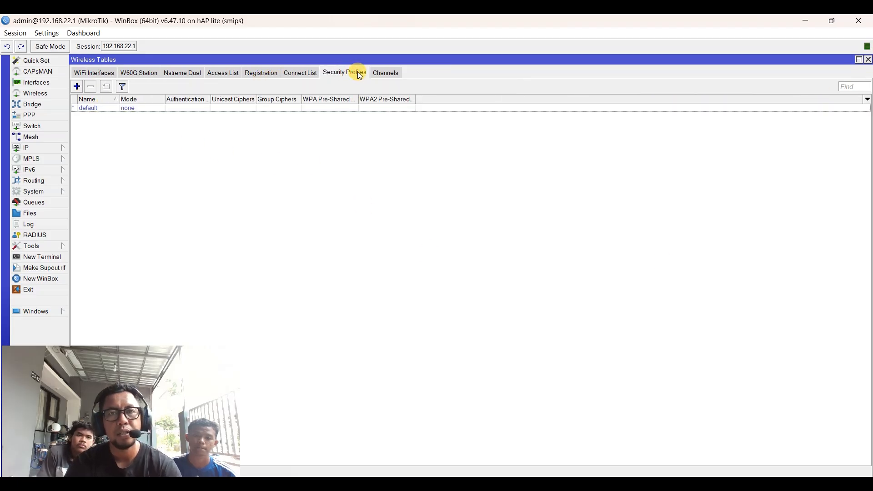
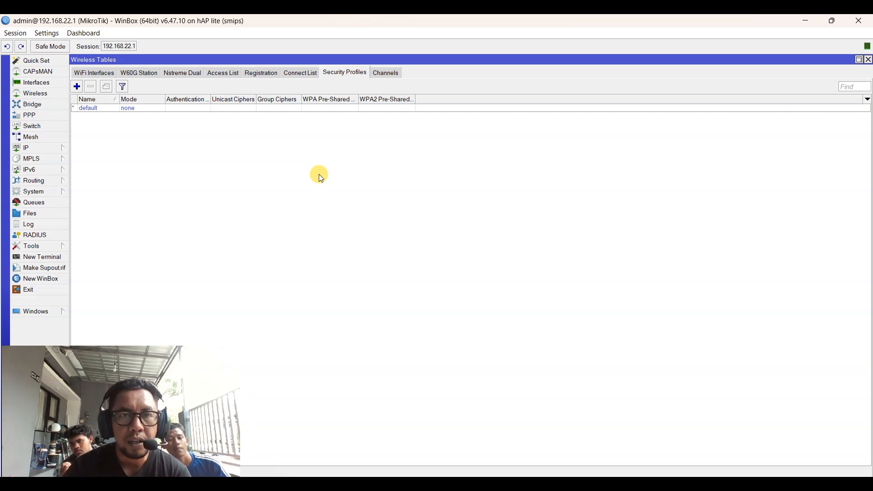
# Open wlan1 from the WiFi Interfaces list, confirm its Security Profile is default, and close it with OK
pyautogui.click(91, 78)
pyautogui.doubleClick(111, 106)
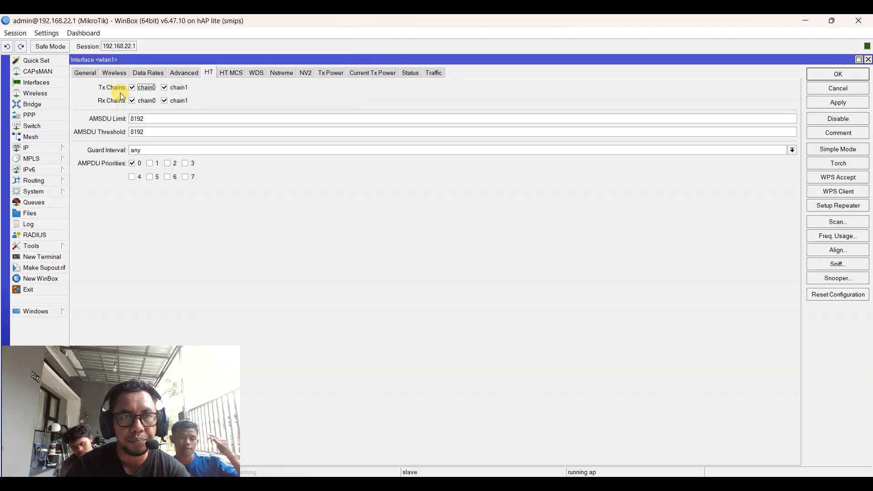
pyautogui.click(86, 72)
pyautogui.click(114, 73)
pyautogui.click(155, 206)
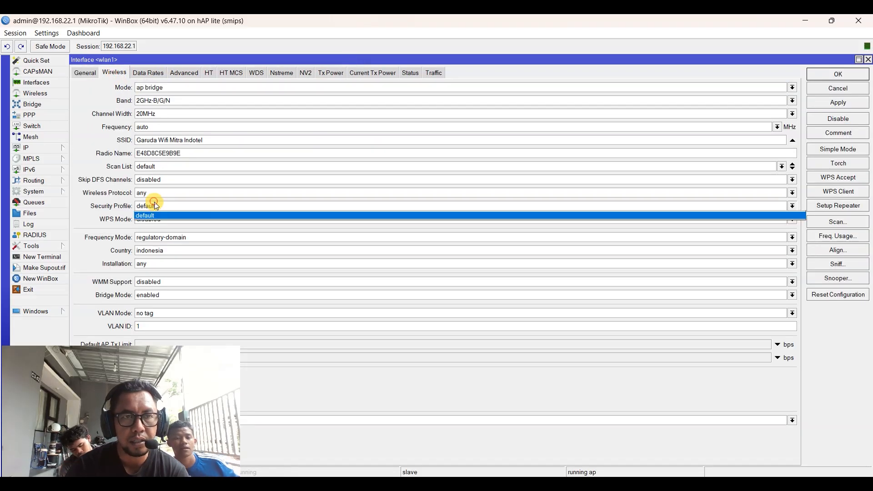
pyautogui.click(155, 206)
pyautogui.click(111, 73)
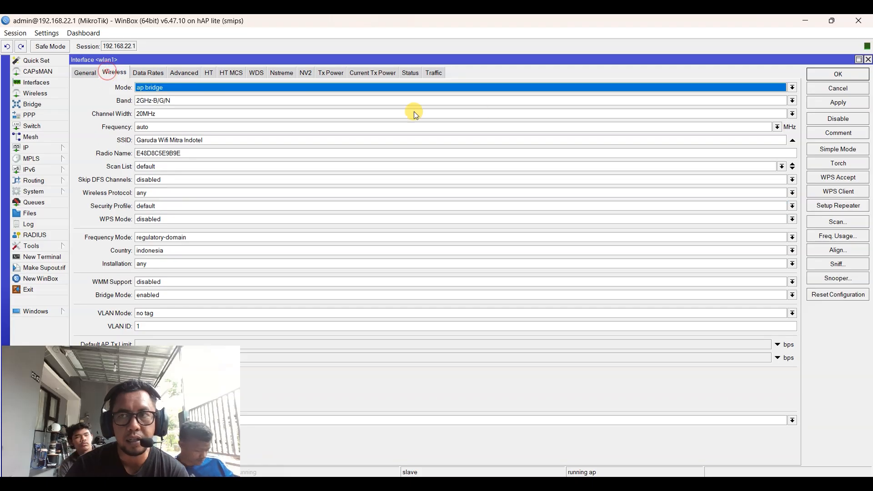
pyautogui.click(839, 74)
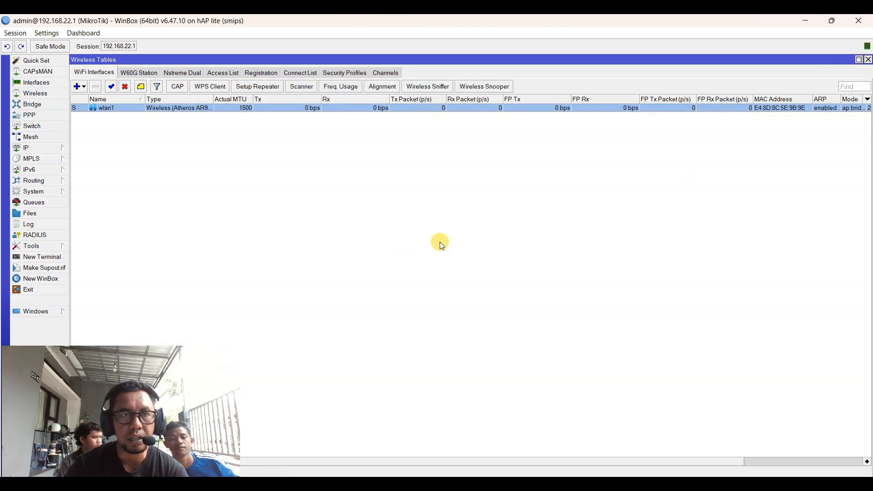
pyautogui.click(225, 214)
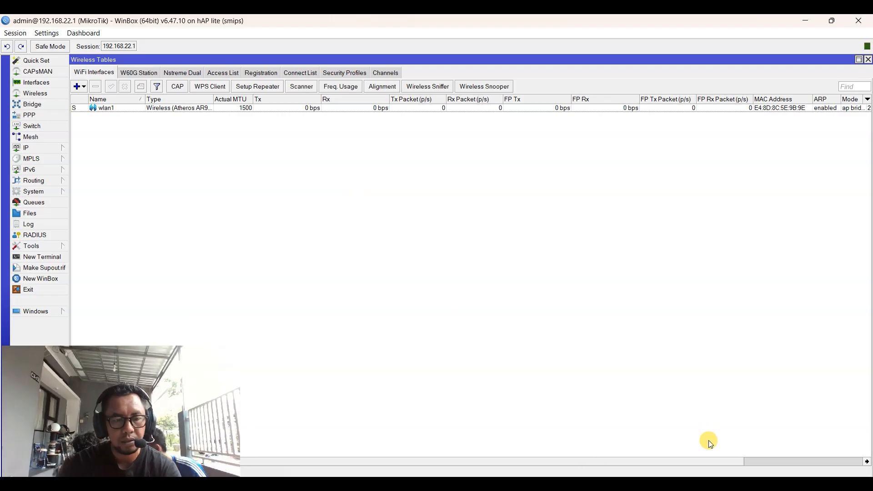
# Turn Wi-Fi on in Windows and decline nPerfGui's location-access request
pyautogui.press('super')
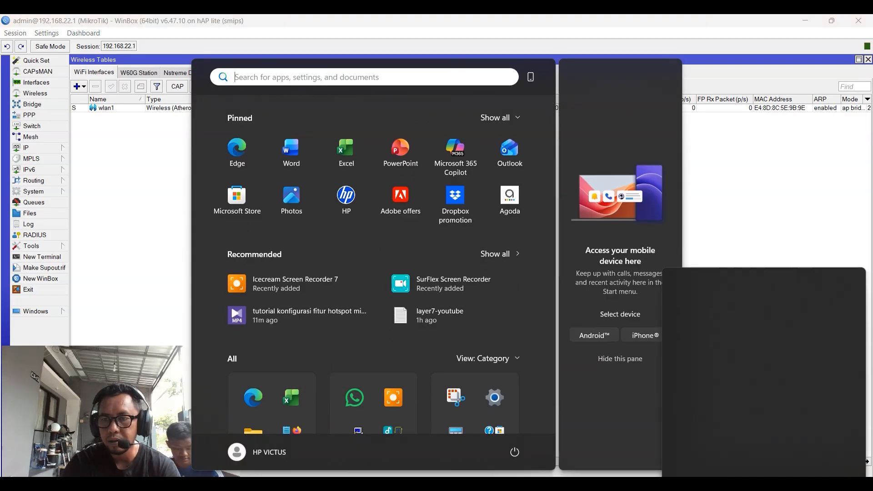
pyautogui.click(694, 277)
pyautogui.click(719, 278)
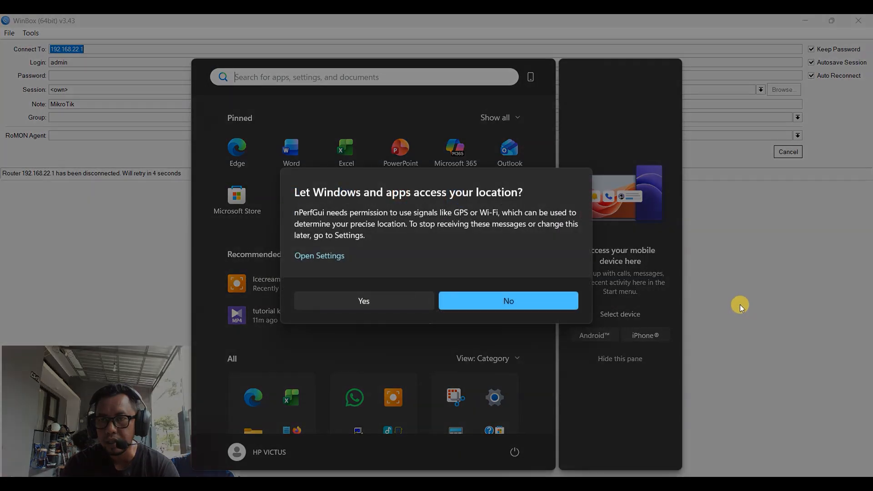
pyautogui.click(492, 301)
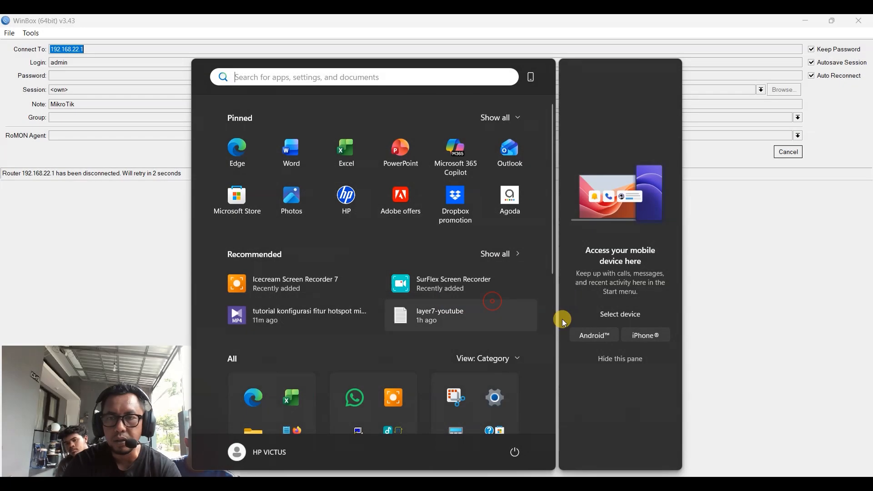
# Connect to the Garuda Wifi Mitra Indotel network from the Wi-Fi list
pyautogui.click(801, 483)
pyautogui.click(717, 289)
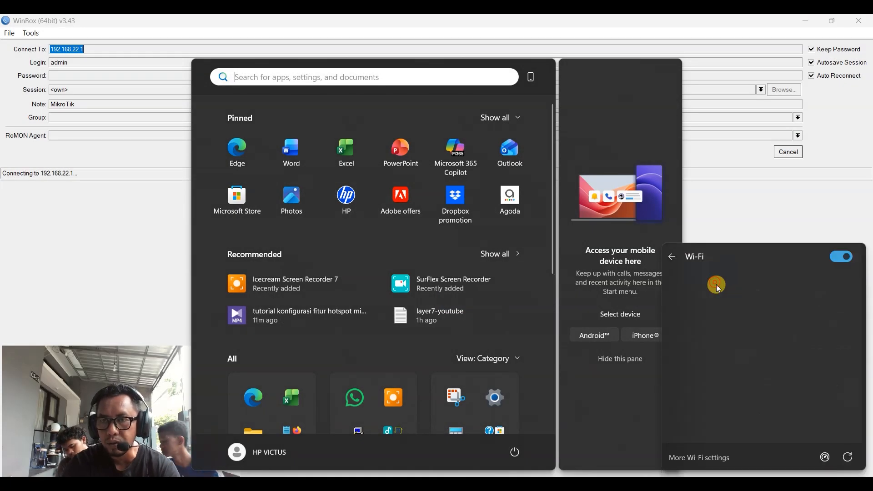
pyautogui.scroll(-3, 723, 319)
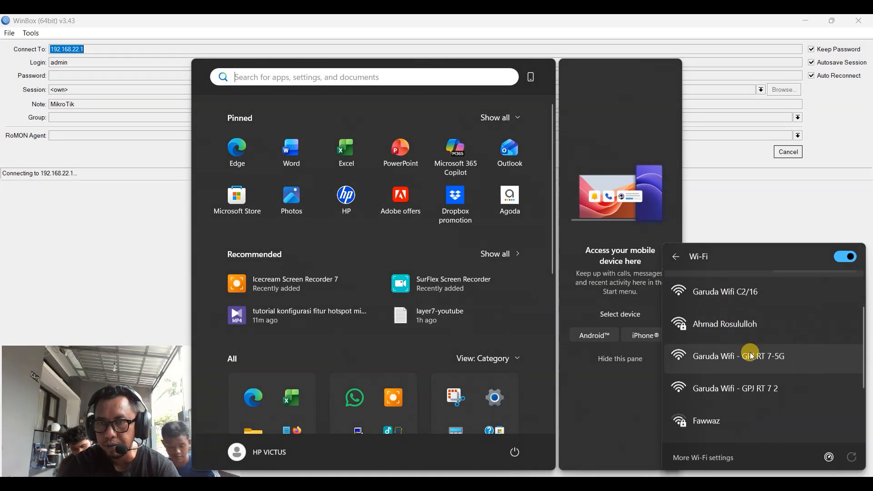
pyautogui.scroll(-4, 750, 353)
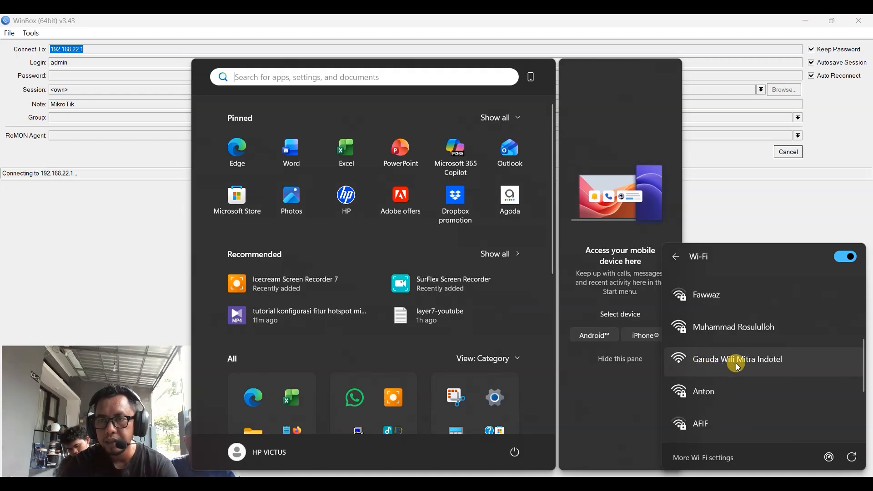
pyautogui.click(738, 367)
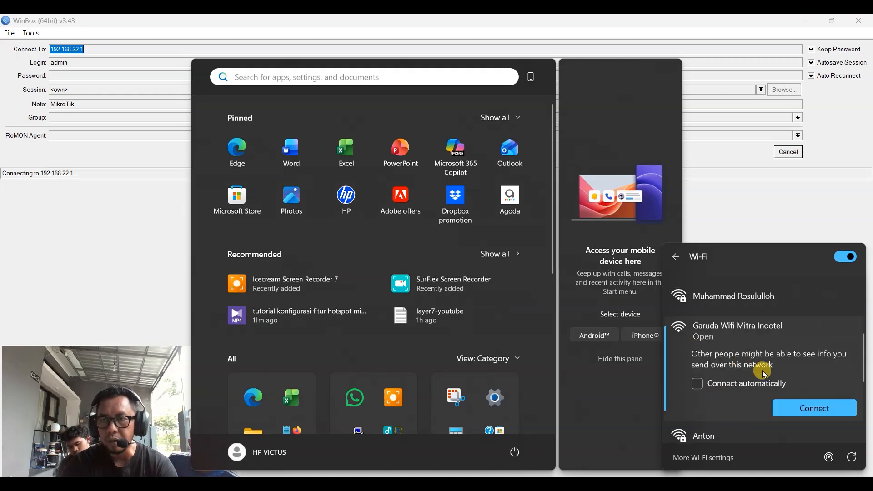
pyautogui.click(814, 406)
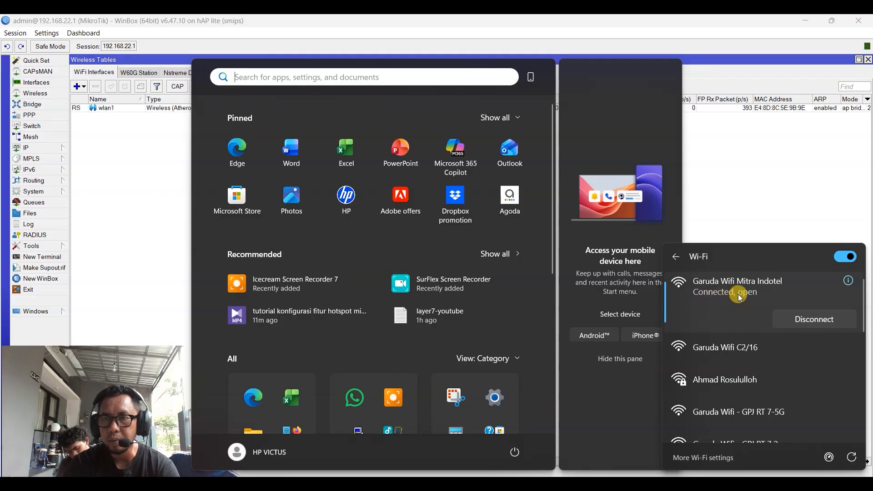
# Return to WinBox and select the wlan1 interface row
pyautogui.click(726, 23)
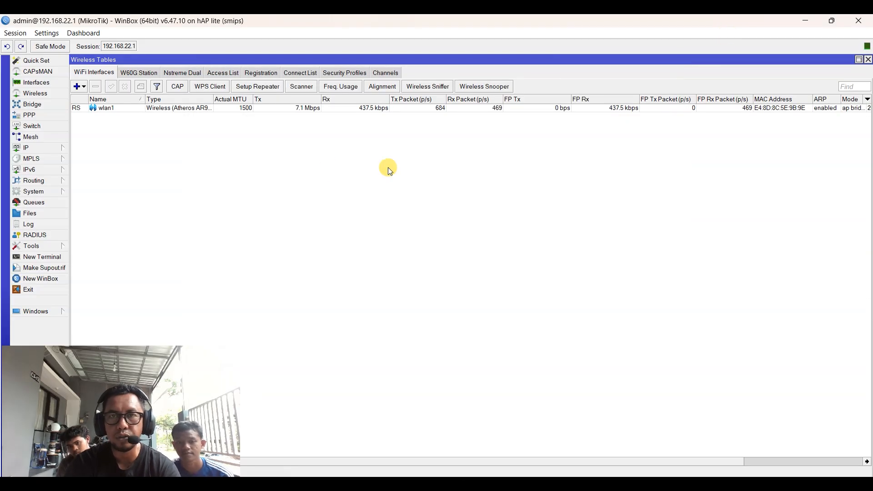
pyautogui.click(329, 110)
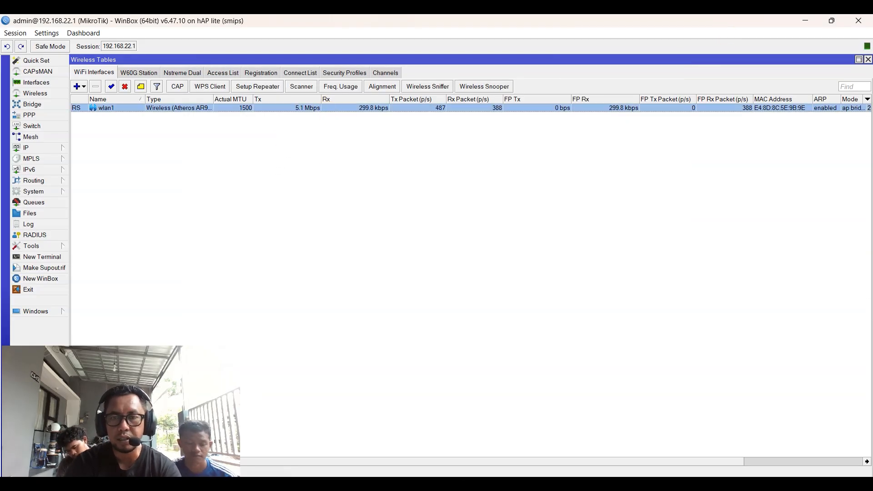
pyautogui.press('super')
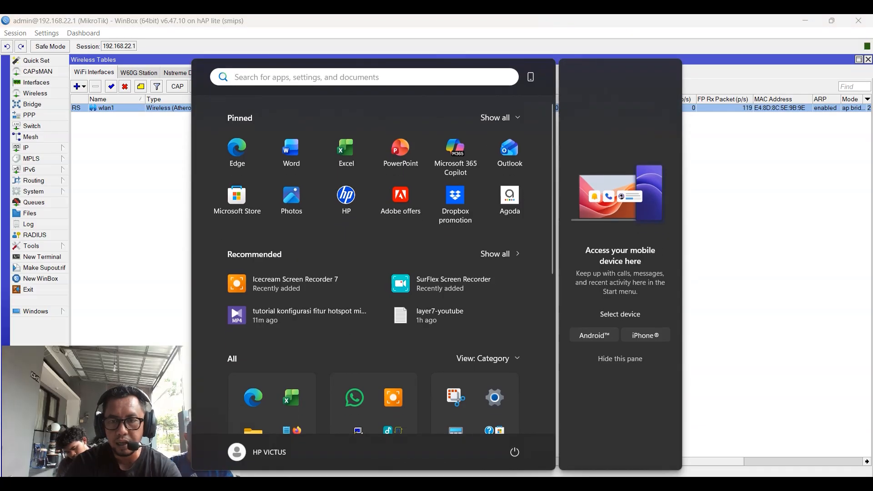
pyautogui.click(537, 484)
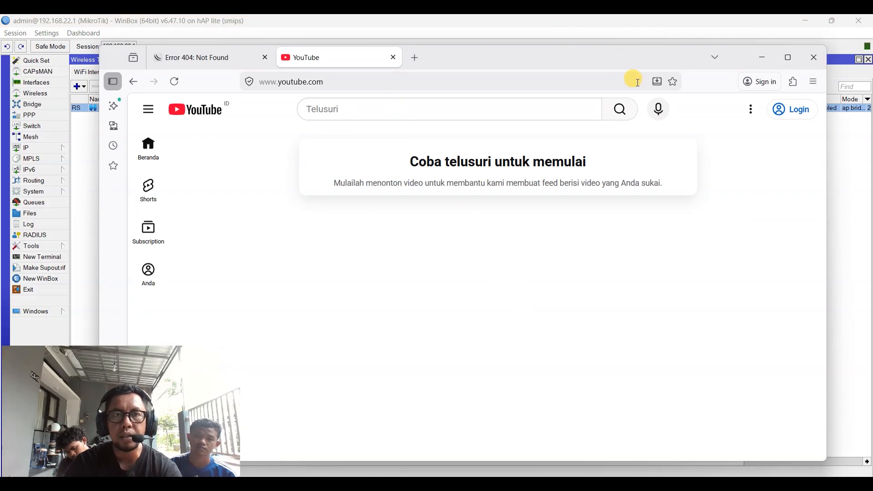
pyautogui.click(788, 58)
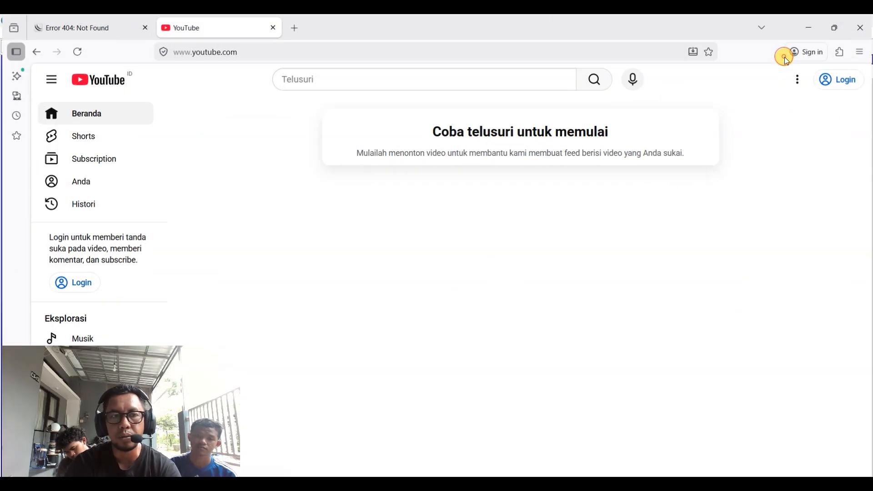
pyautogui.click(266, 51)
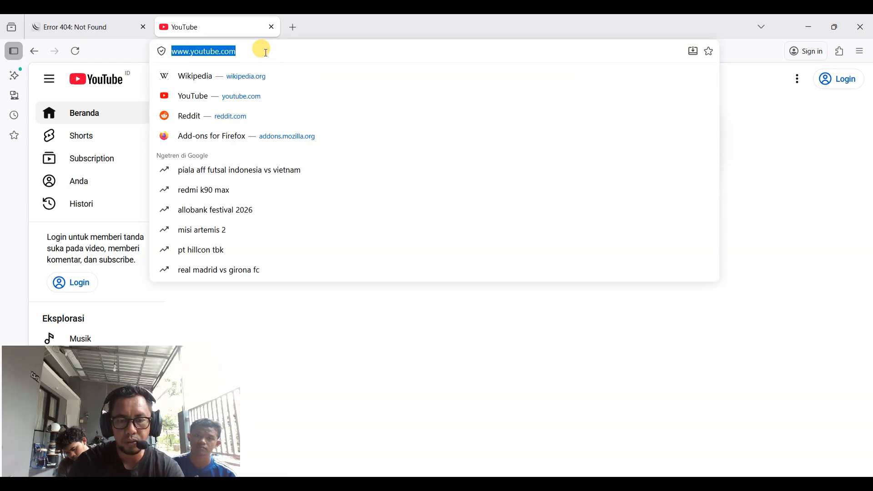
pyautogui.write('www.')
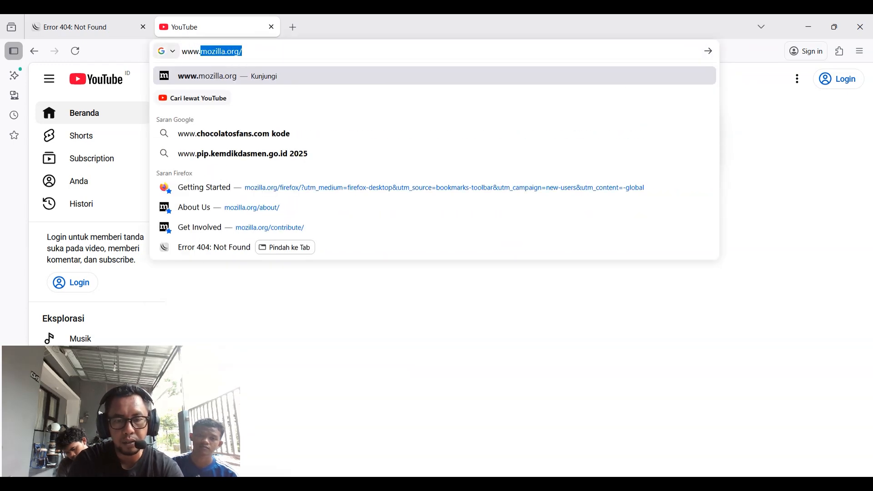
pyautogui.write('garudawi')
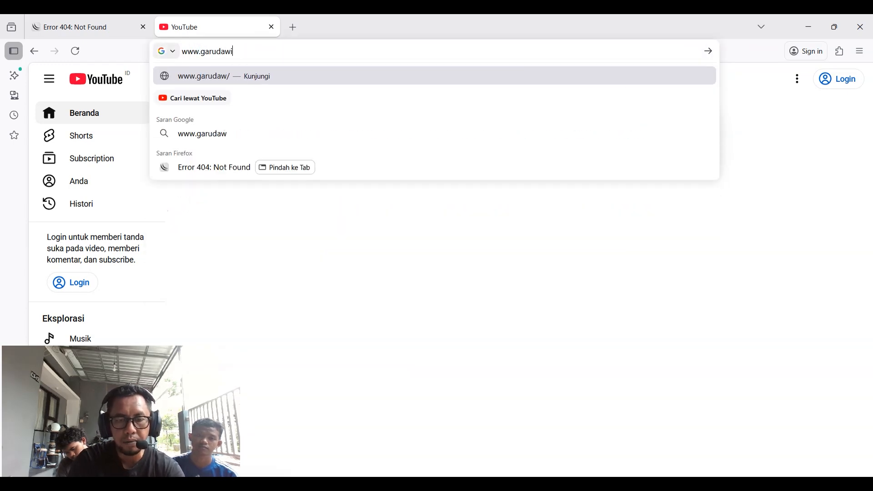
pyautogui.write('figpj.net')
pyautogui.press('Return')
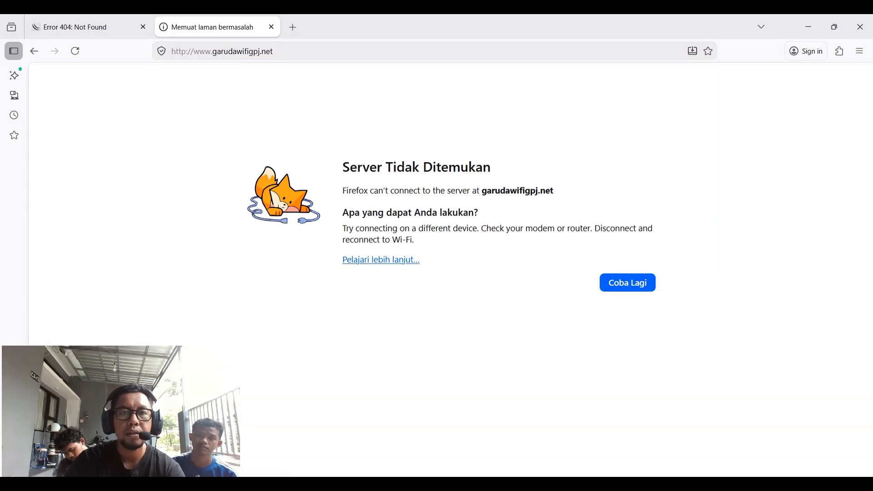
pyautogui.click(274, 54)
pyautogui.click(313, 49)
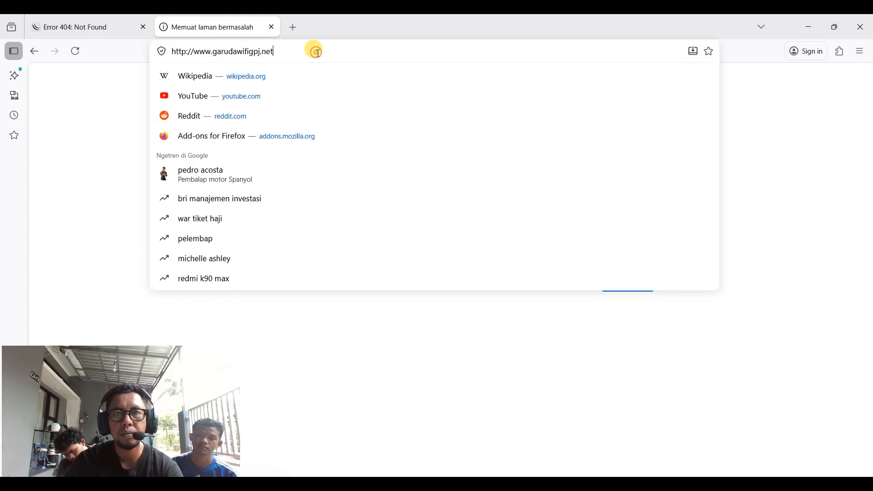
pyautogui.press('Return')
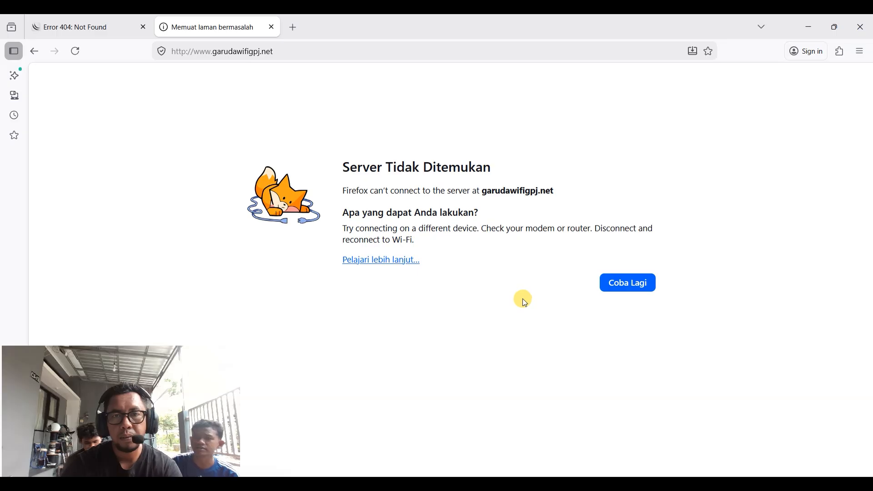
pyautogui.press('super')
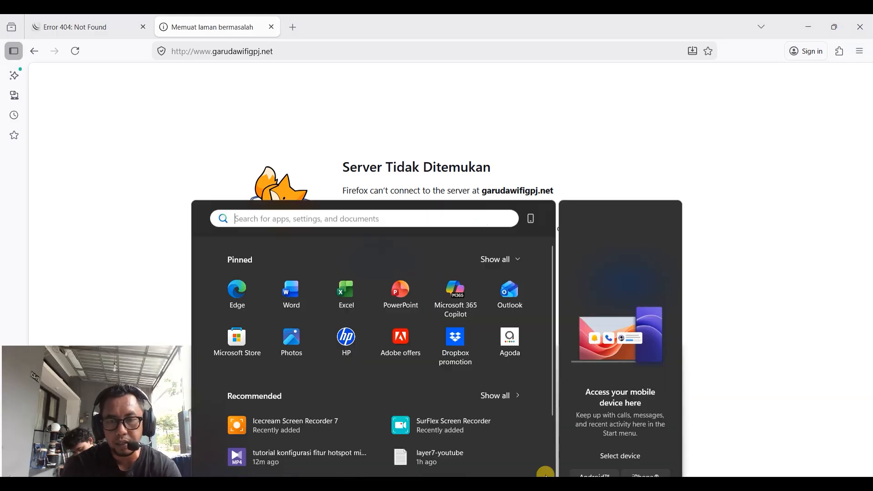
# Check the 192.168.22.1/24 bridge1 address and the dhcp1 DHCP server in WinBox
pyautogui.click(546, 484)
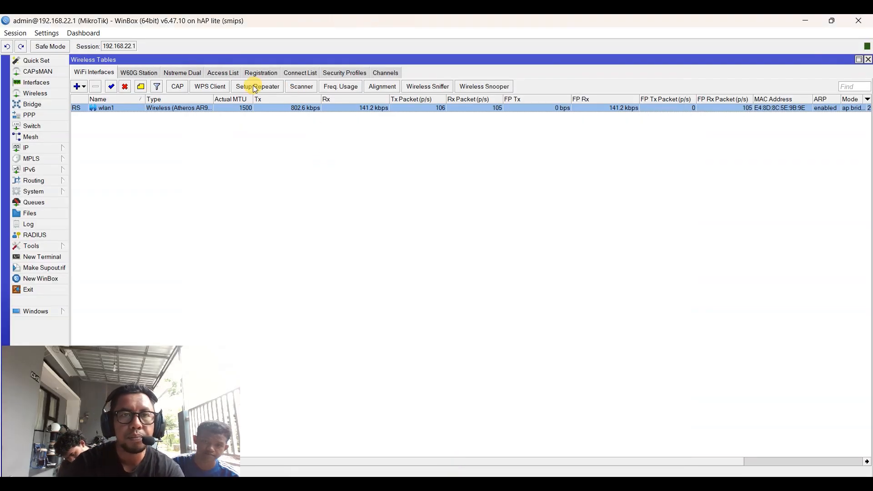
pyautogui.click(60, 146)
pyautogui.click(104, 170)
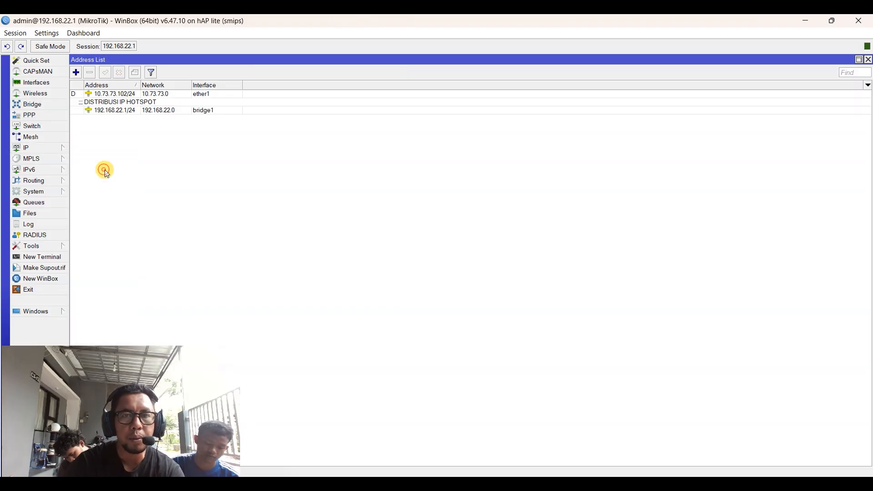
pyautogui.click(196, 111)
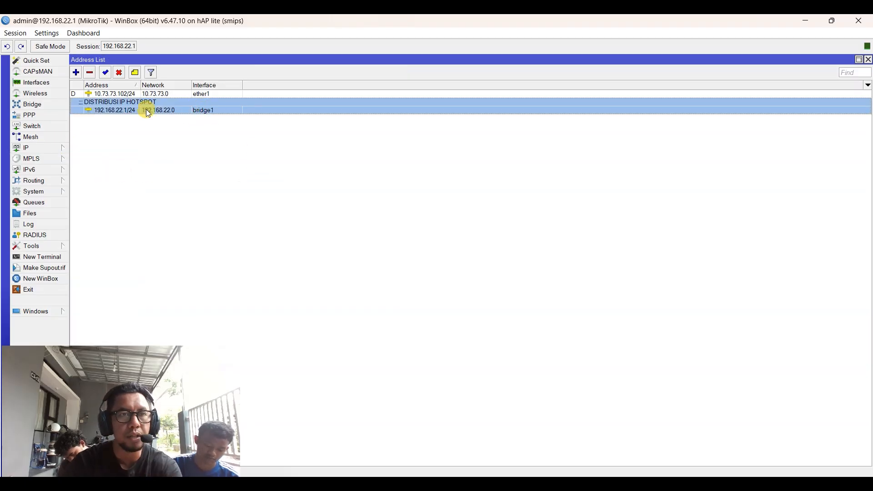
pyautogui.click(45, 148)
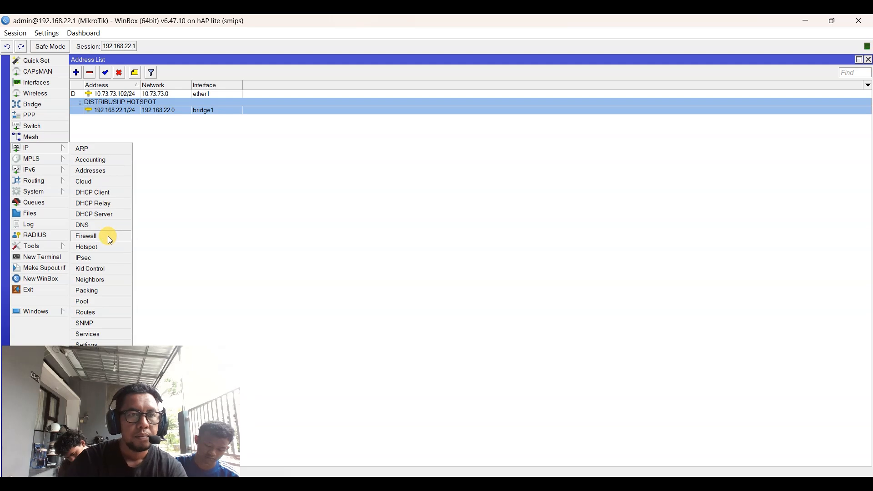
pyautogui.click(103, 215)
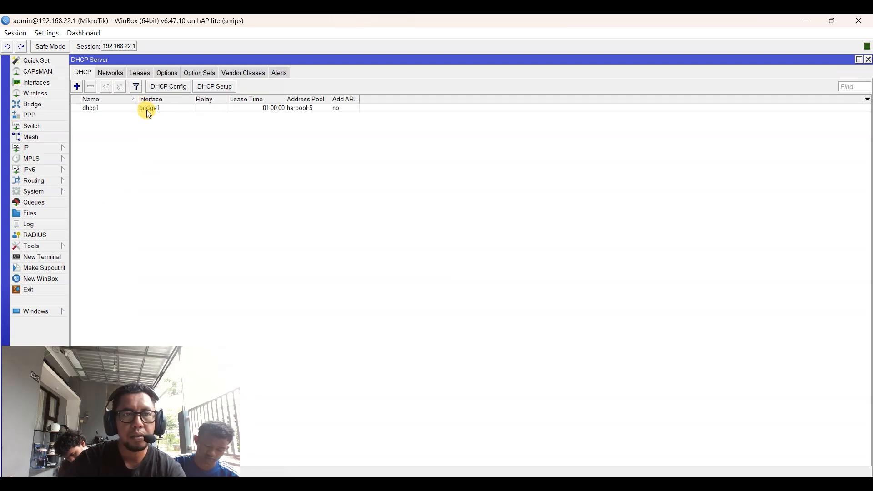
pyautogui.click(147, 110)
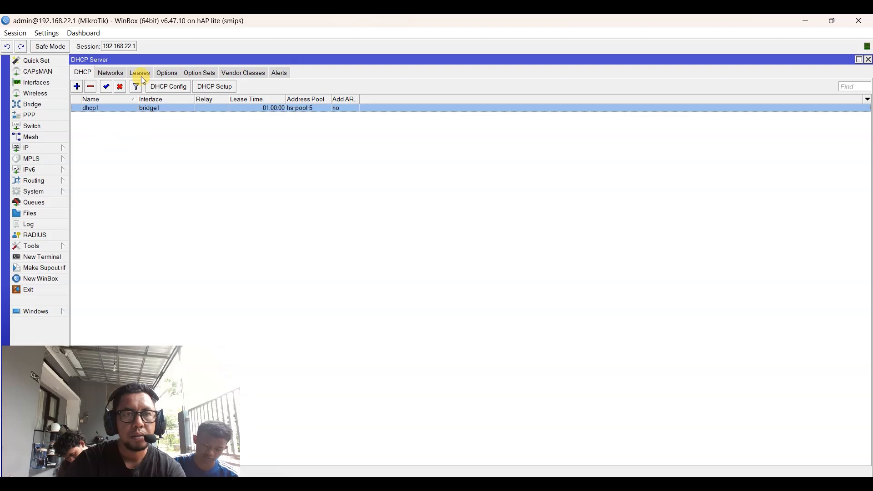
# Review the ether4 and wlan1 ports in the bridge's Ports list
pyautogui.click(40, 105)
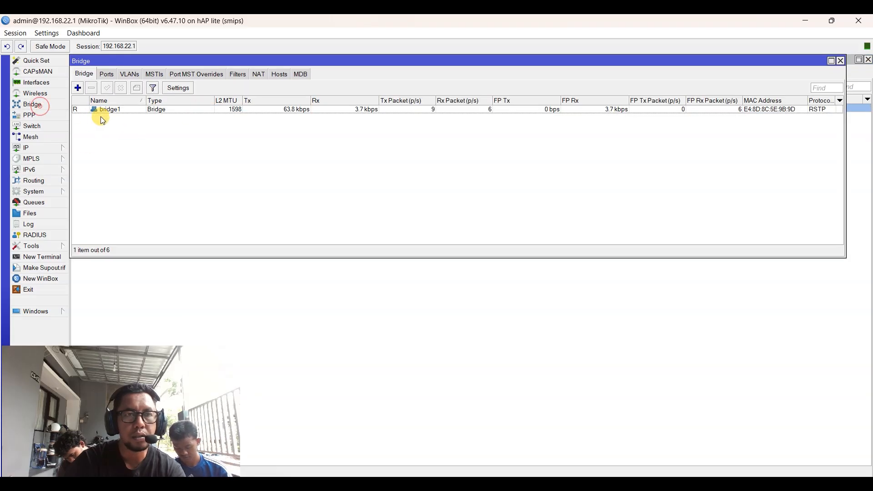
pyautogui.click(108, 74)
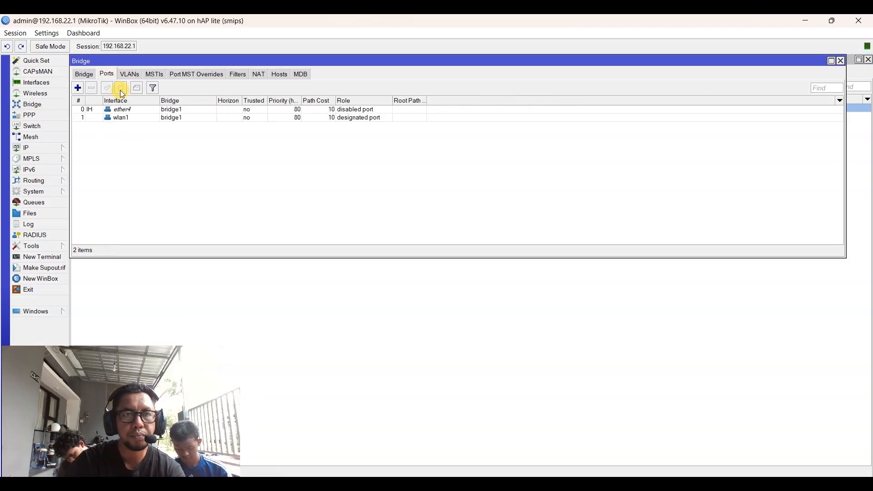
pyautogui.click(132, 109)
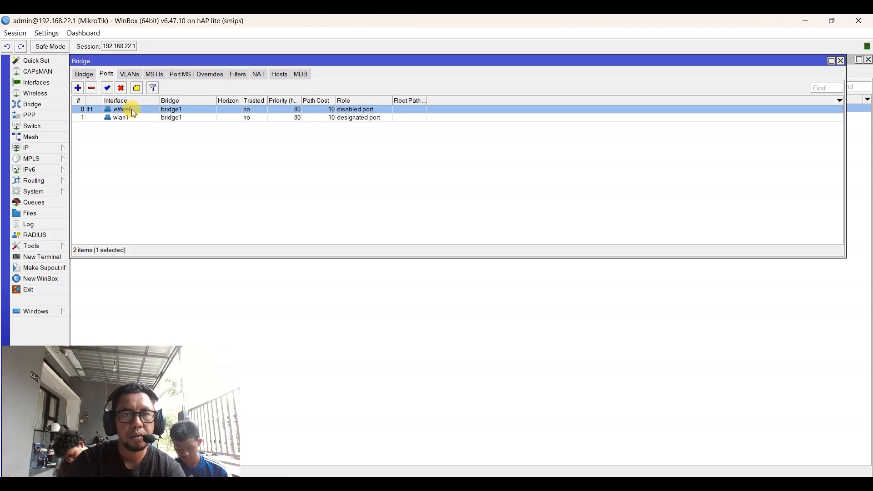
pyautogui.click(145, 119)
pyautogui.click(148, 110)
pyautogui.click(143, 120)
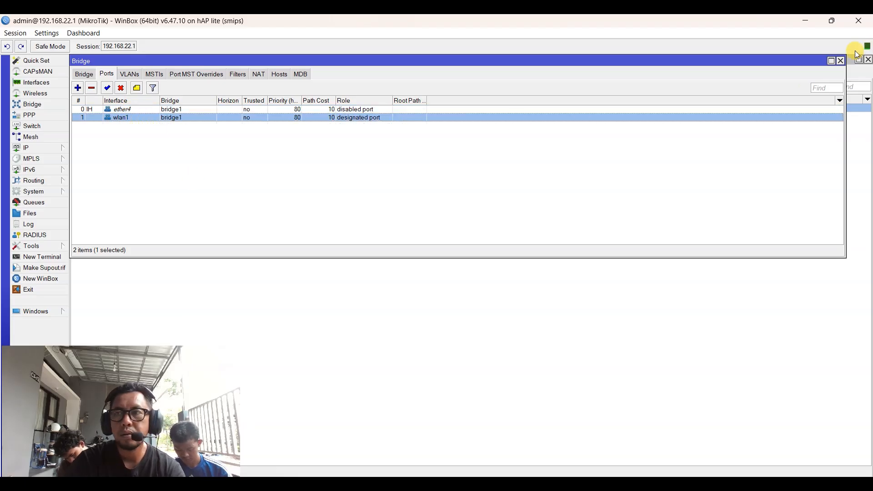
pyautogui.click(841, 61)
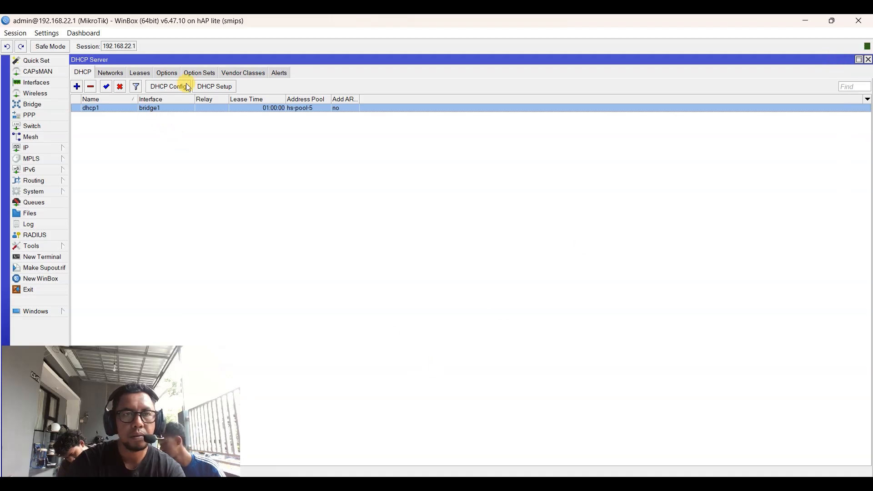
# Set the hotspot1 server's interface to bridge1
pyautogui.click(61, 149)
pyautogui.click(96, 246)
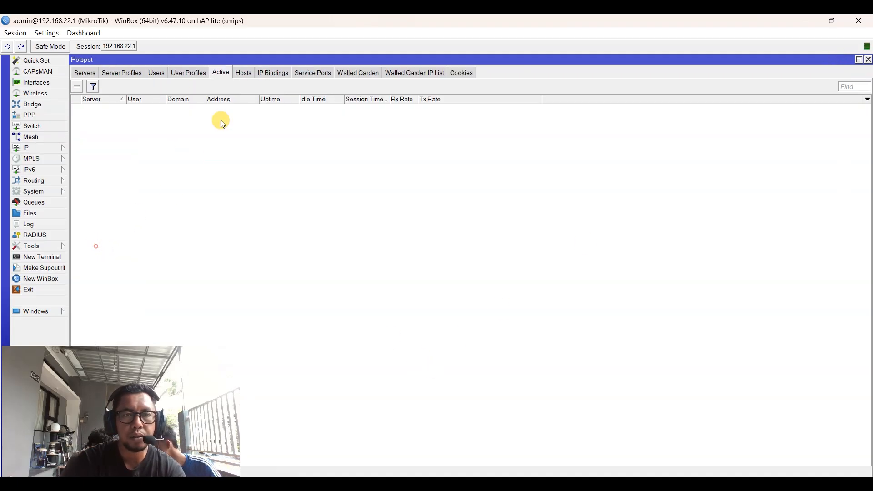
pyautogui.click(86, 72)
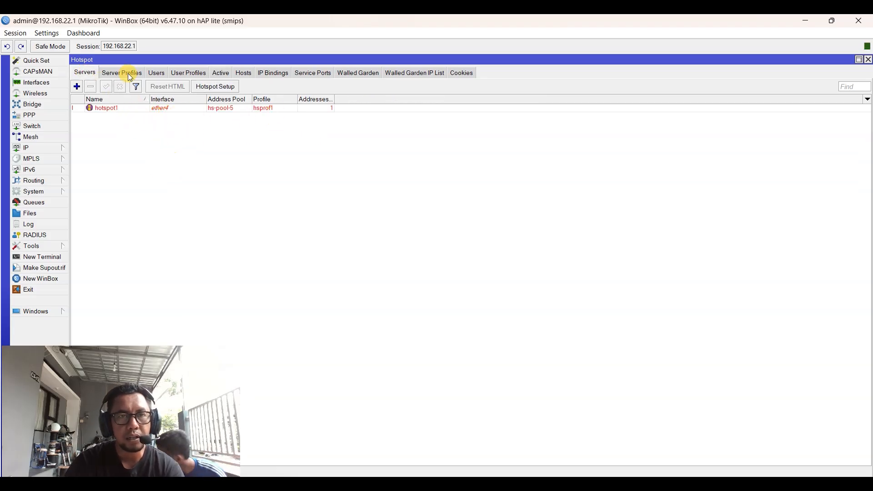
pyautogui.doubleClick(120, 108)
pyautogui.click(514, 213)
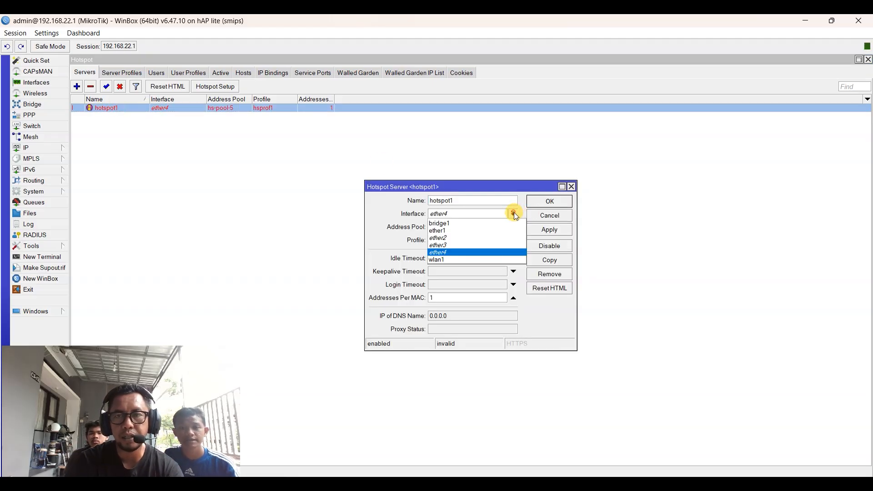
pyautogui.click(440, 223)
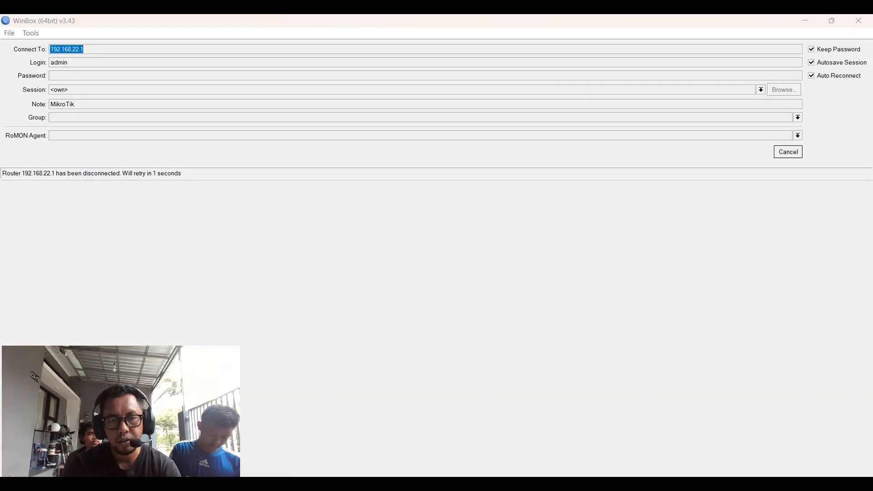
# Reload the page in Firefox, log in with the hotspot username and password, and decline saving it
pyautogui.press('super')
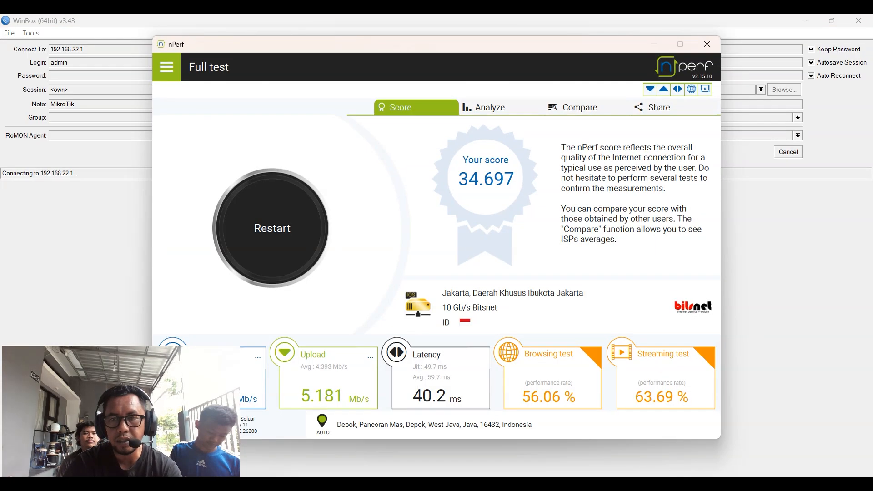
pyautogui.press('super')
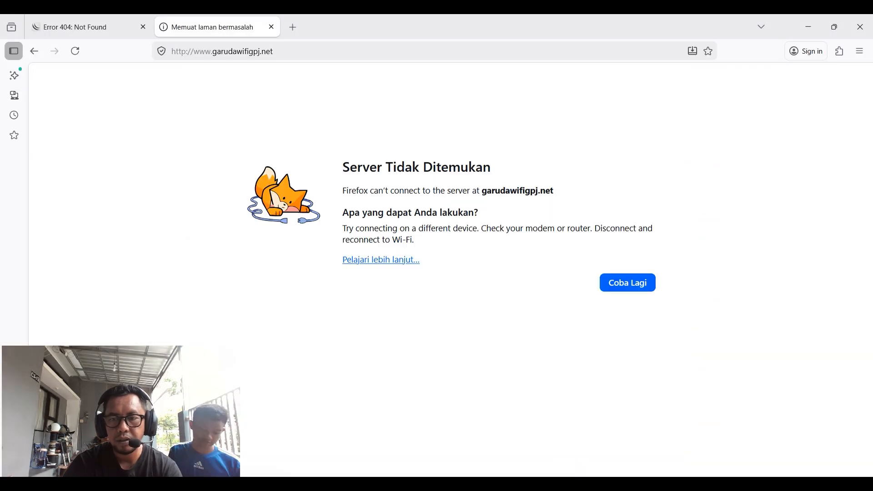
pyautogui.click(76, 51)
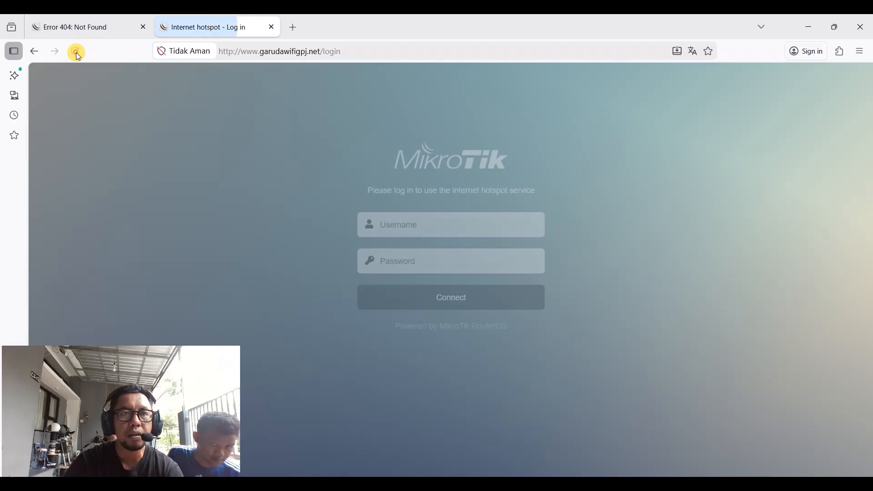
pyautogui.click(441, 226)
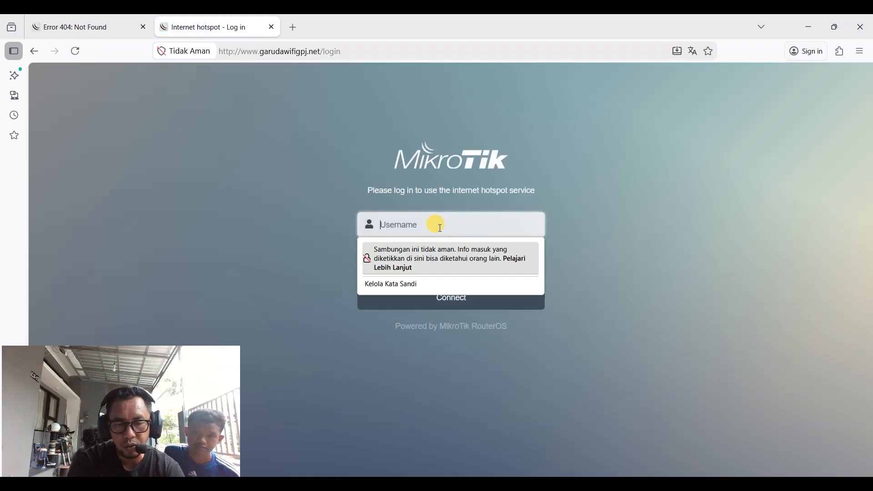
pyautogui.write('g')
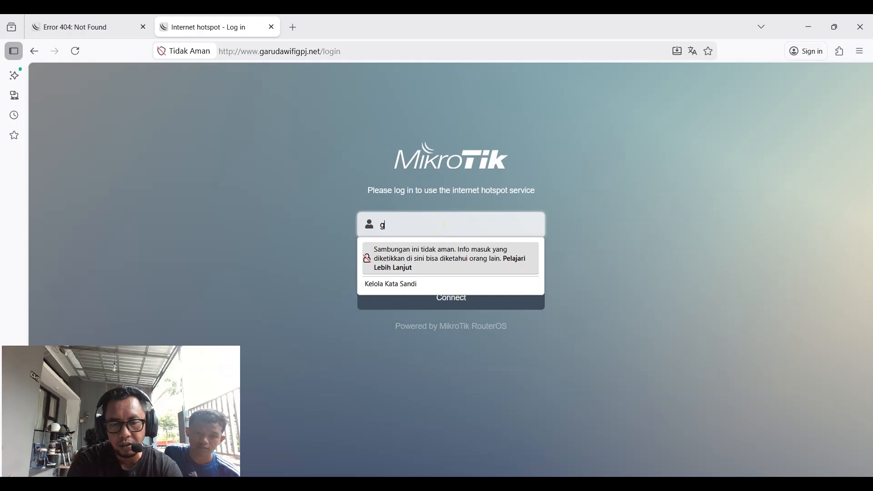
pyautogui.write('arudawifi')
pyautogui.press('Tab')
pyautogui.write('••')
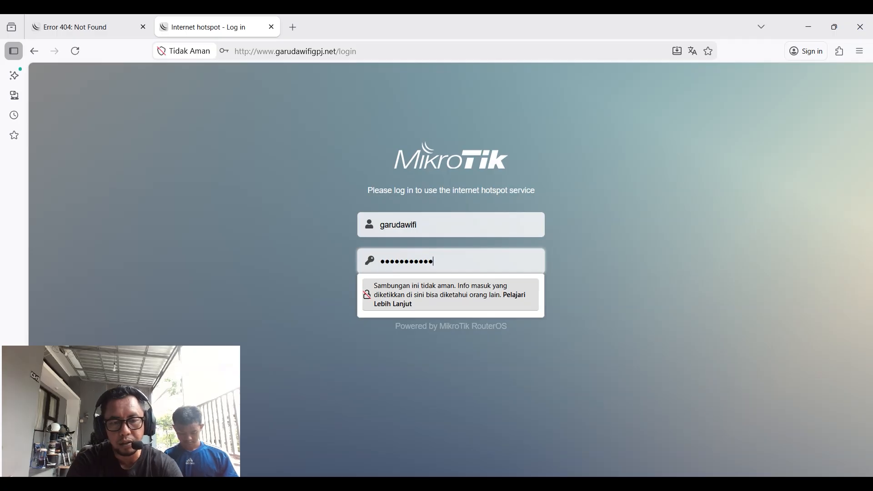
pyautogui.press('Return')
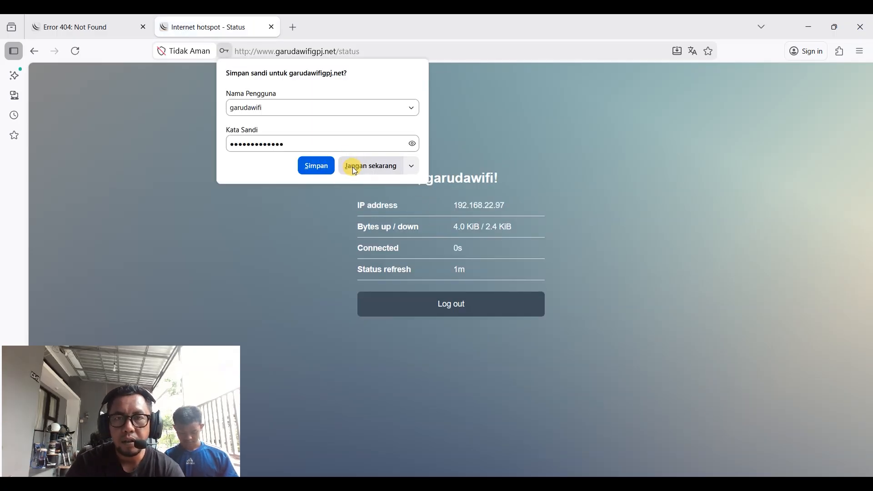
pyautogui.click(318, 169)
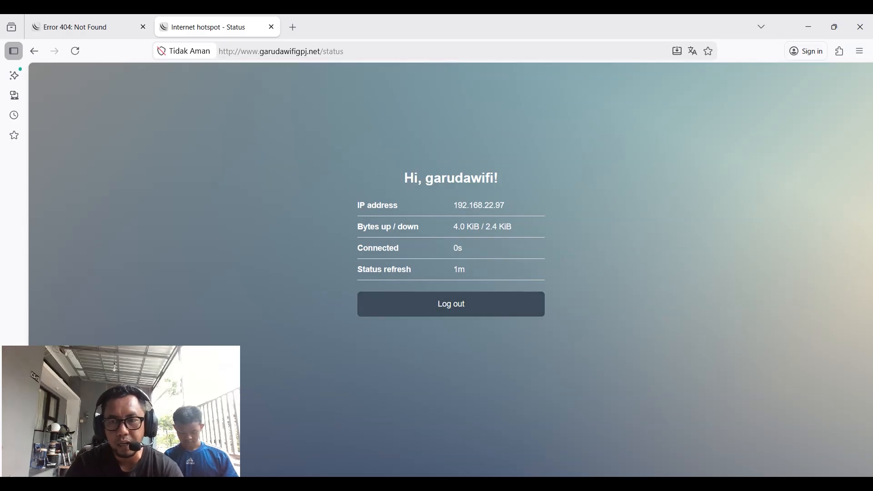
# Check the Wi-Fi connection in Quick Settings and return to the browser
pyautogui.press('super')
pyautogui.press('super+a')
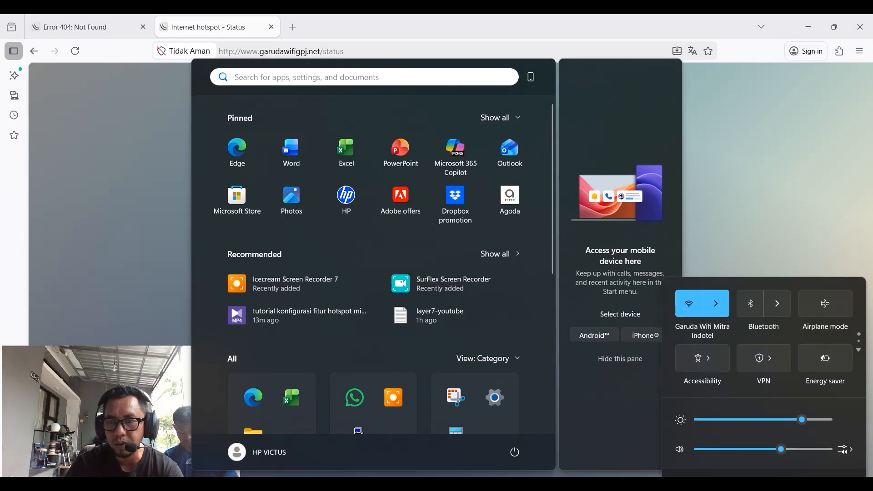
pyautogui.click(724, 281)
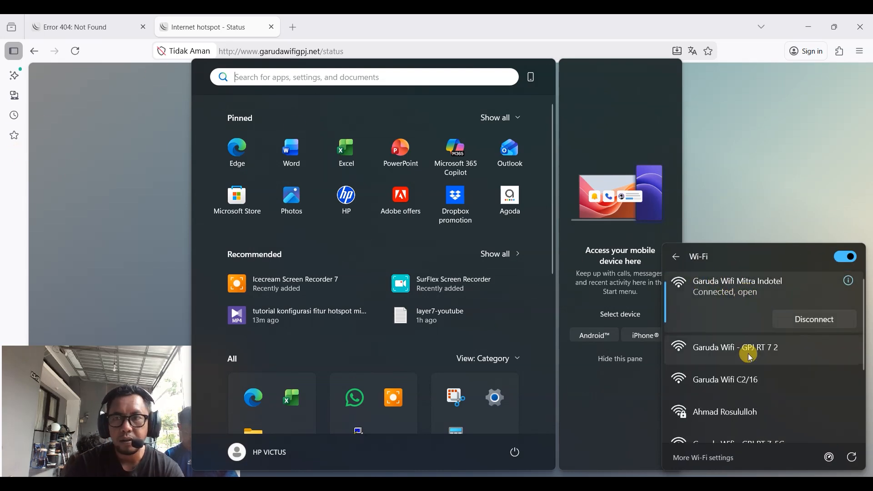
pyautogui.click(209, 23)
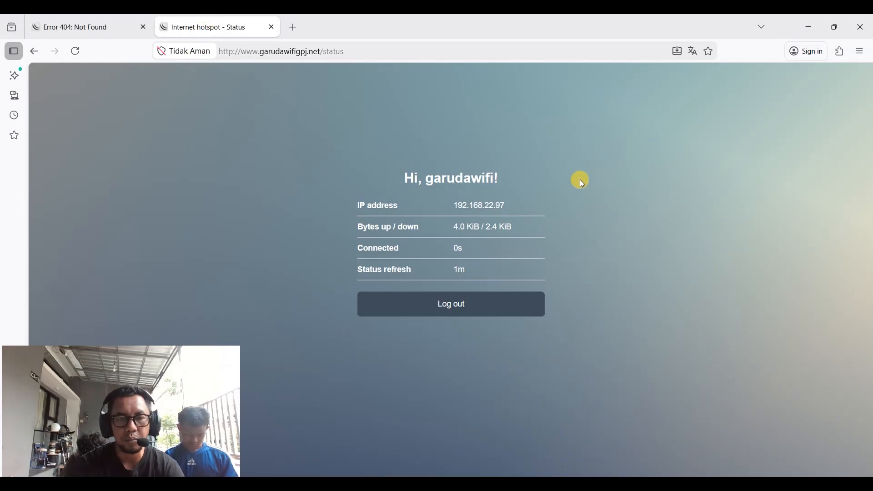
pyautogui.press('super')
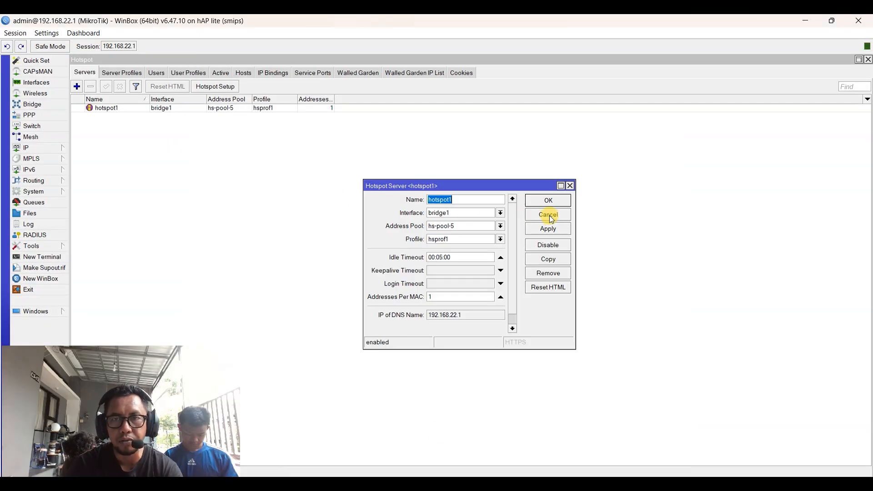
# Close hotspot1's settings and inspect bridge1's settings without making changes
pyautogui.click(548, 214)
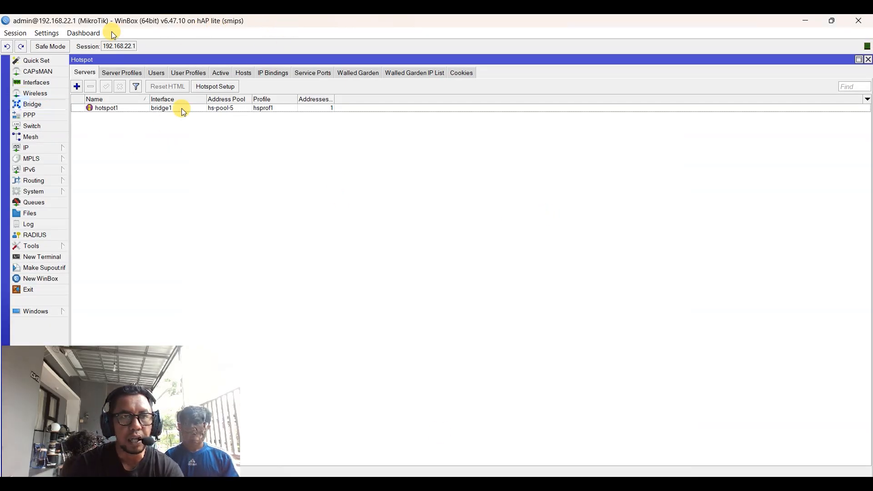
pyautogui.click(47, 107)
pyautogui.click(84, 74)
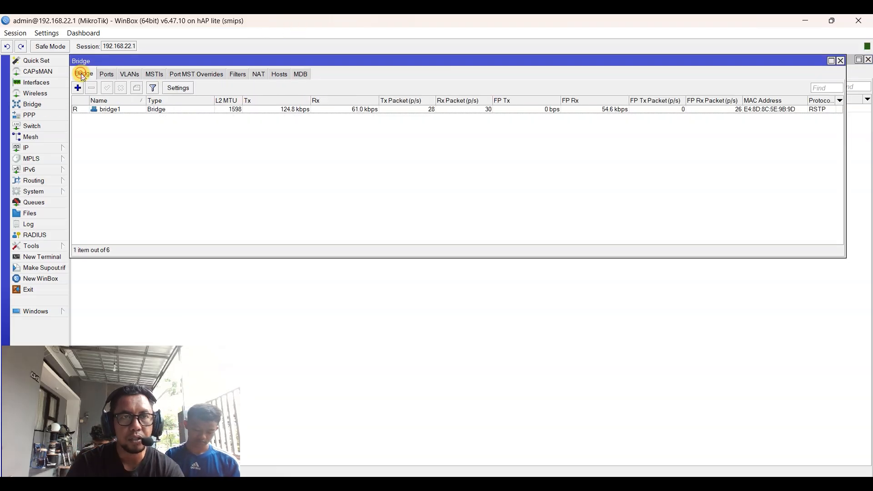
pyautogui.doubleClick(118, 108)
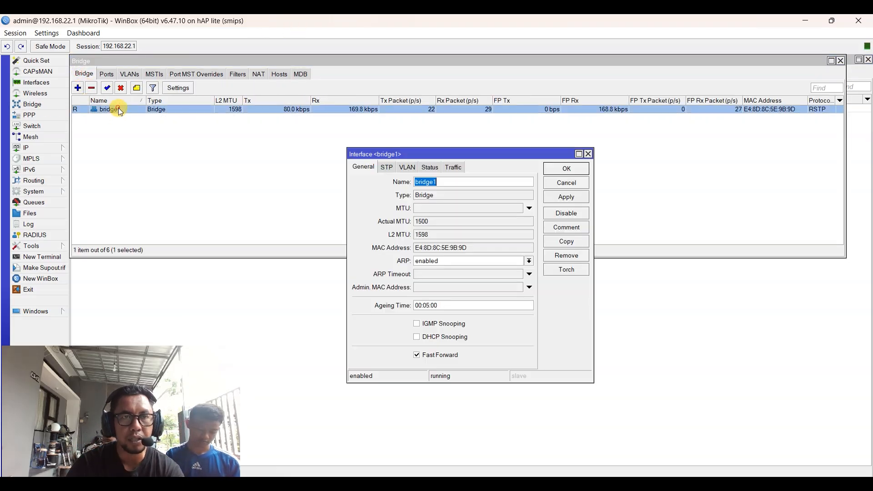
pyautogui.click(564, 183)
# Inspect the ether4 and wlan1 bridge port settings unchanged, then close the Bridge window
pyautogui.click(107, 75)
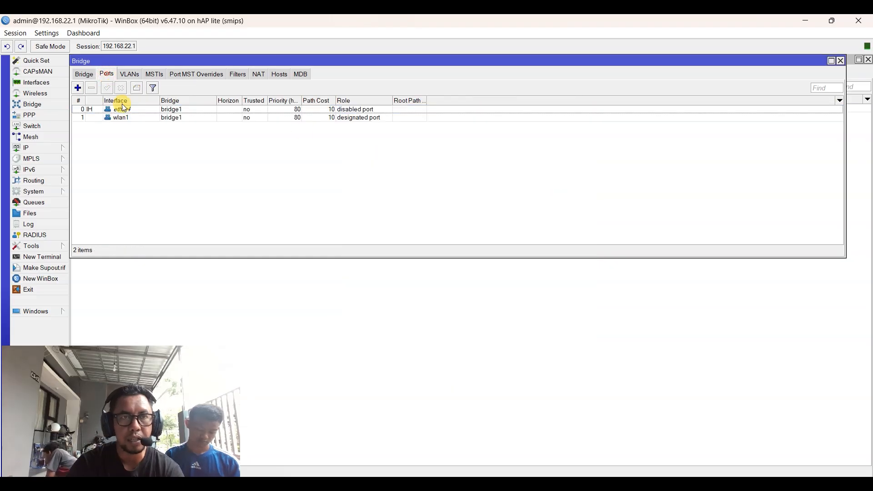
pyautogui.click(121, 109)
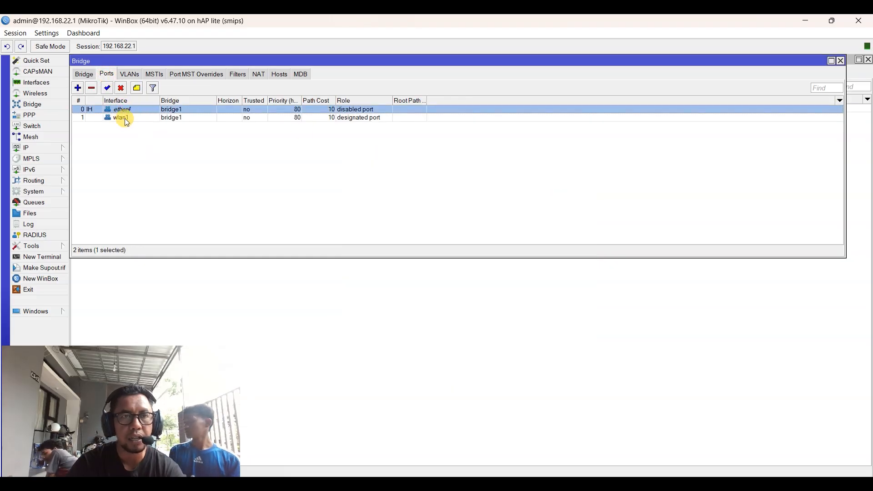
pyautogui.click(128, 120)
pyautogui.doubleClick(122, 109)
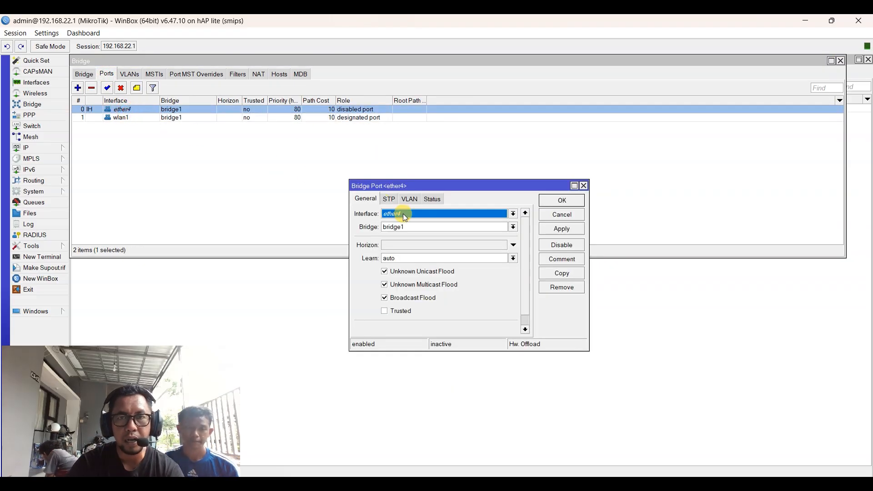
pyautogui.click(549, 215)
pyautogui.doubleClick(138, 121)
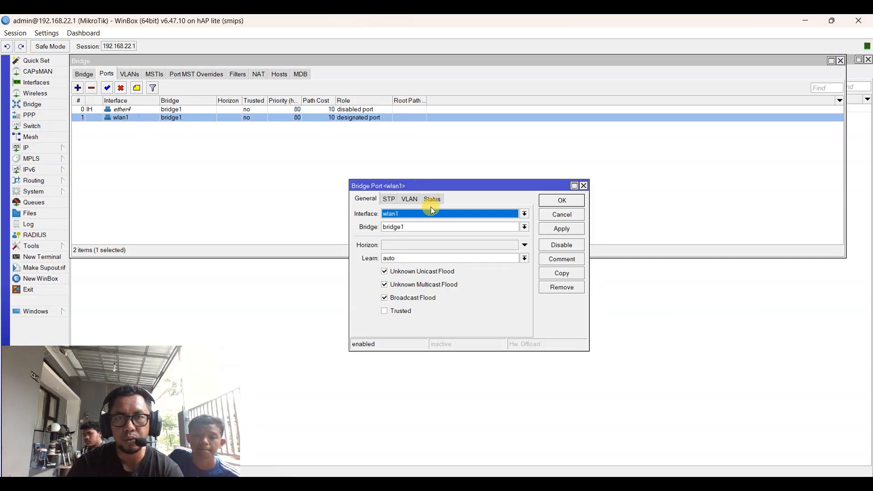
pyautogui.click(561, 215)
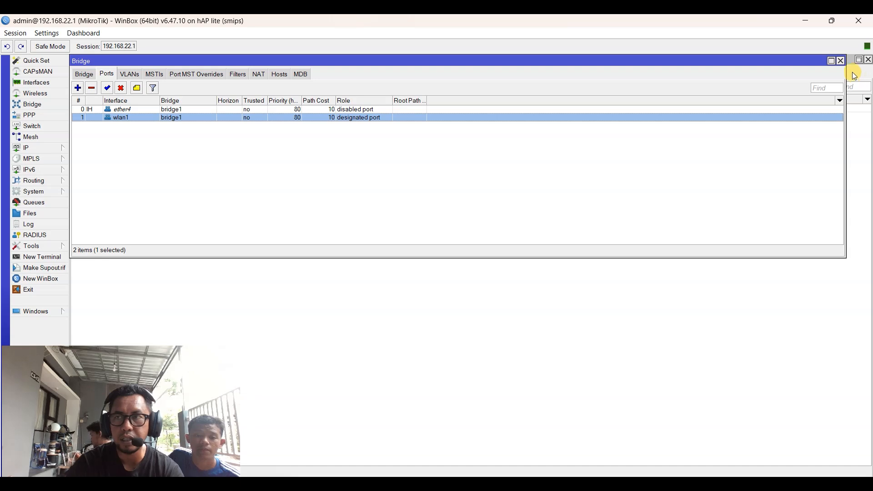
pyautogui.click(840, 61)
pyautogui.click(65, 147)
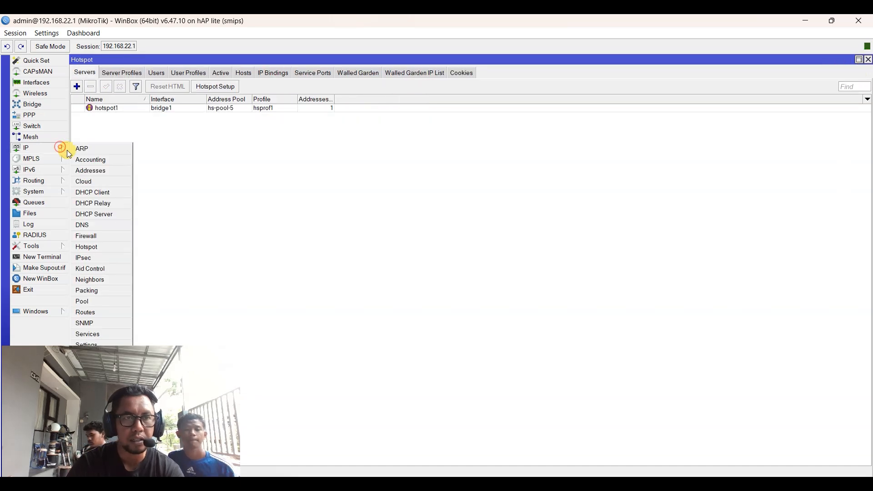
# Inspect the 192.168.22.1/24 address entry and its interface without changes
pyautogui.click(102, 170)
pyautogui.doubleClick(156, 111)
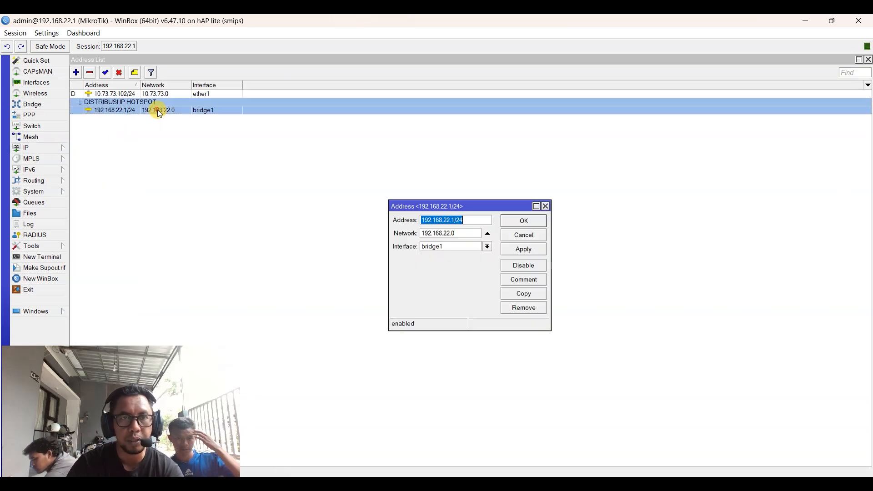
pyautogui.click(487, 247)
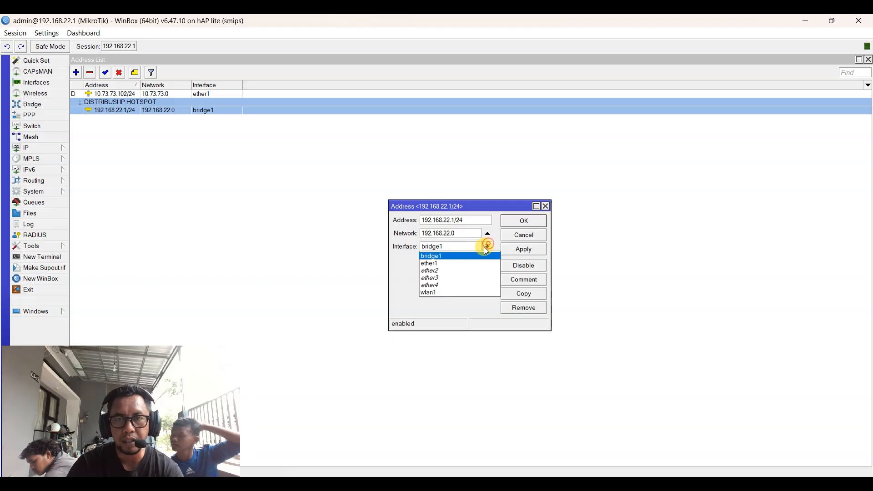
pyautogui.click(521, 234)
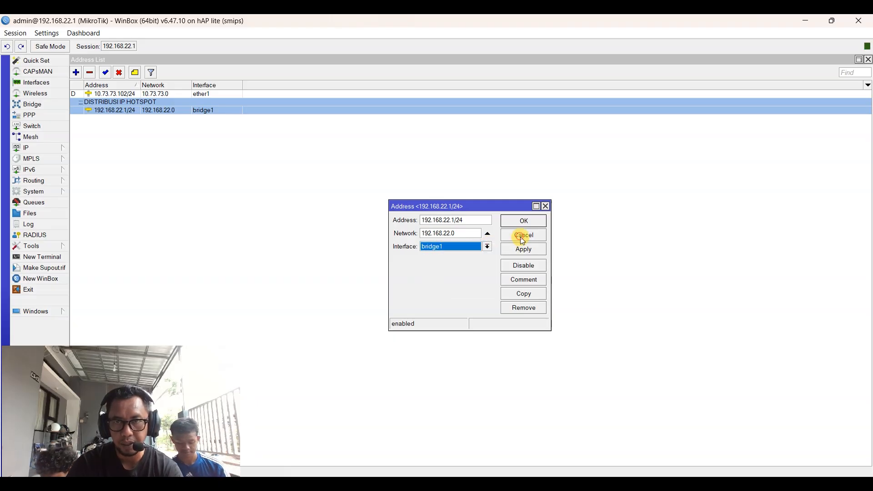
pyautogui.click(522, 235)
# Inspect the dhcp1 server settings, keeping bridge1 as its interface
pyautogui.click(61, 149)
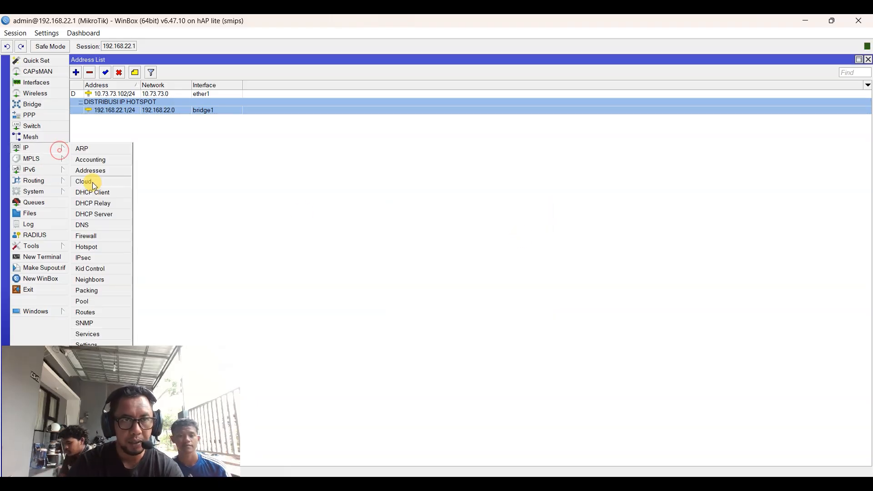
pyautogui.click(106, 214)
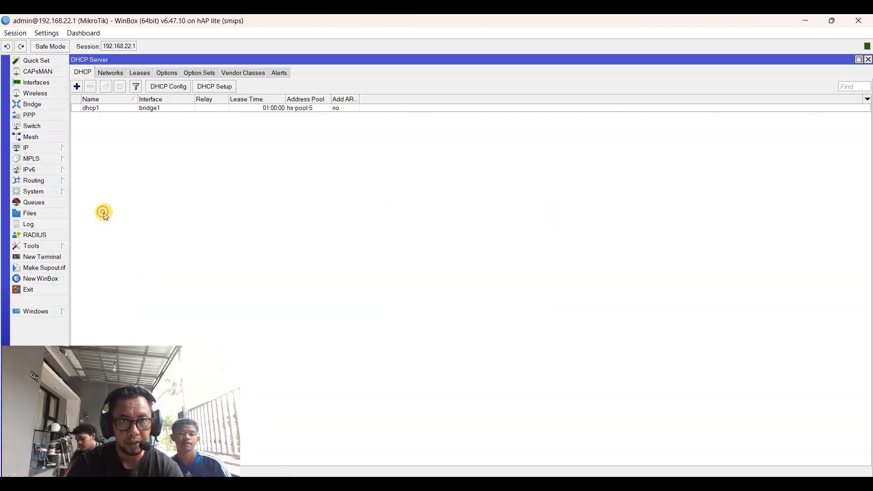
pyautogui.doubleClick(116, 108)
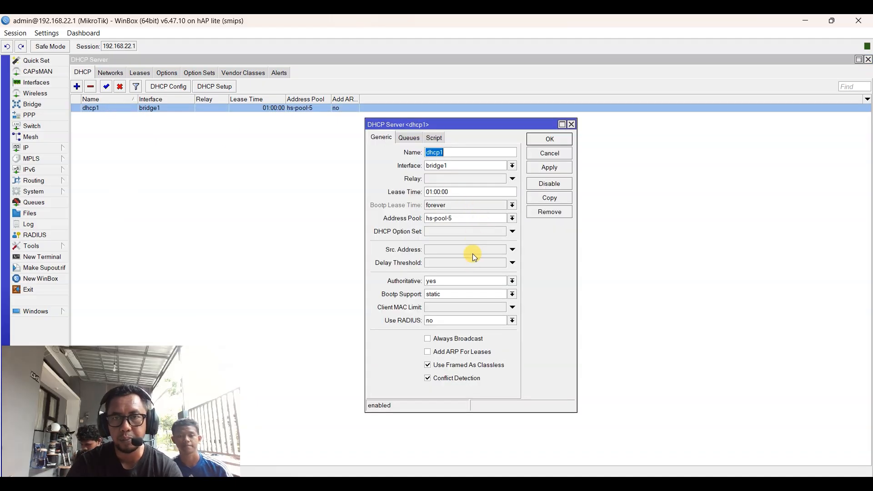
pyautogui.click(512, 165)
pyautogui.click(513, 166)
pyautogui.click(512, 166)
pyautogui.click(512, 166)
pyautogui.click(549, 154)
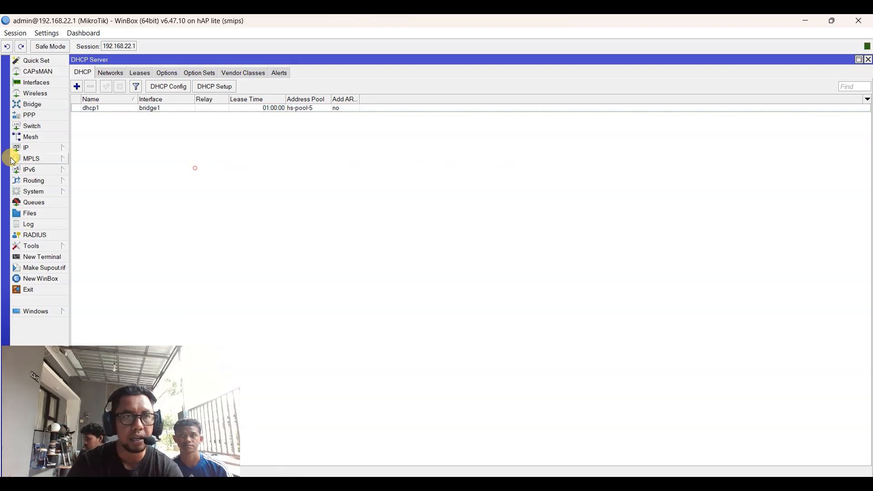
# Inspect the hotspot1 server settings, keeping its interface as bridge1
pyautogui.click(40, 148)
pyautogui.click(97, 247)
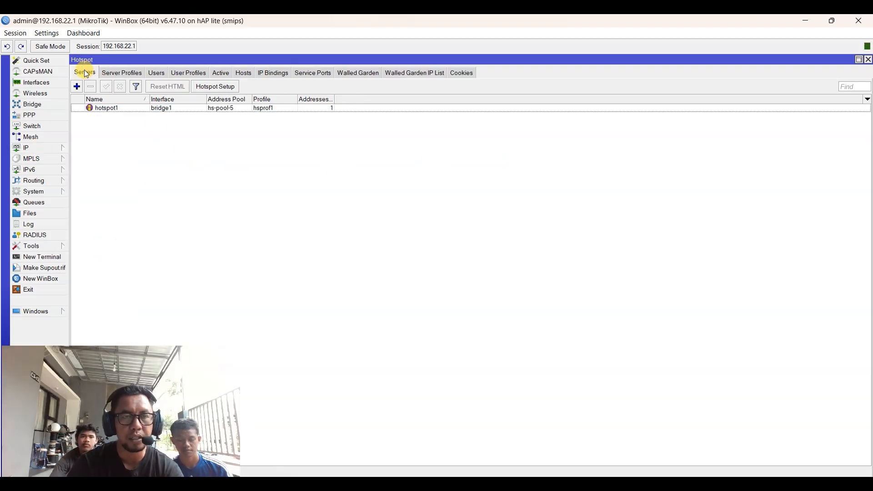
pyautogui.doubleClick(116, 108)
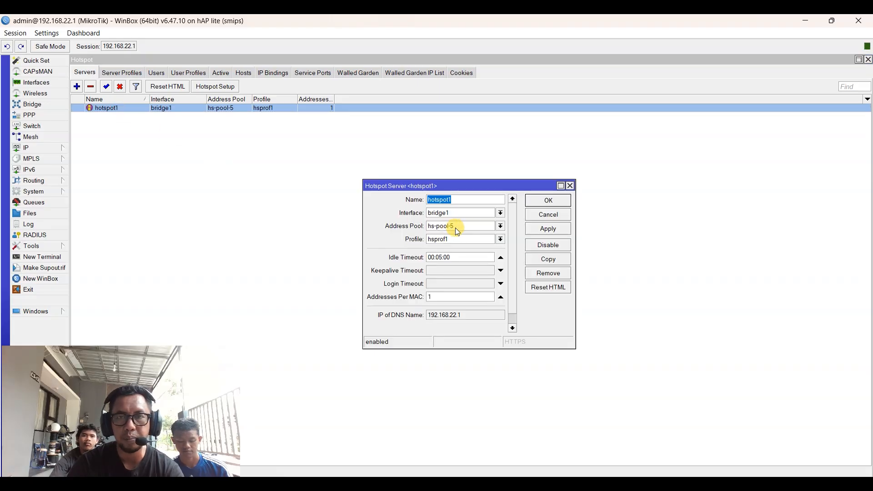
pyautogui.click(500, 213)
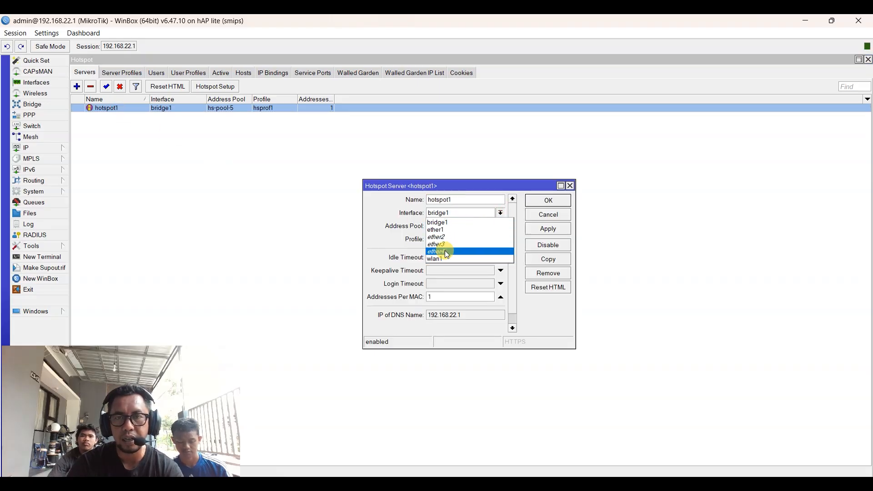
pyautogui.click(494, 186)
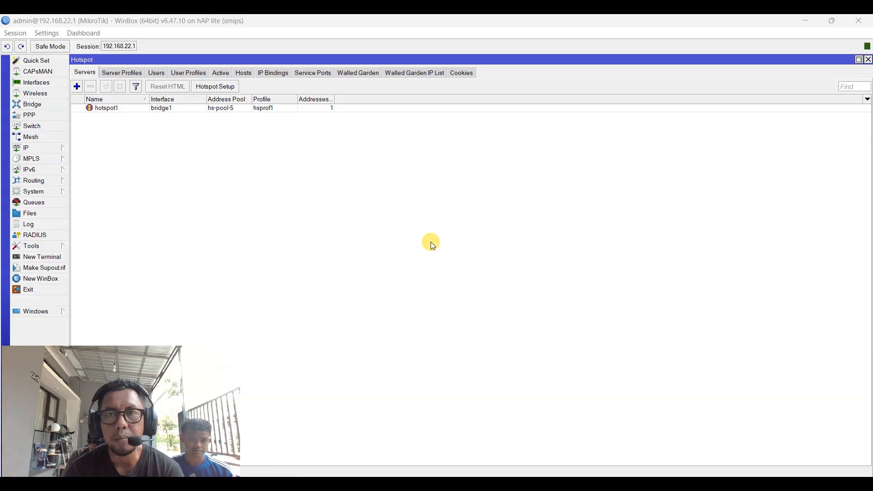
pyautogui.click(434, 244)
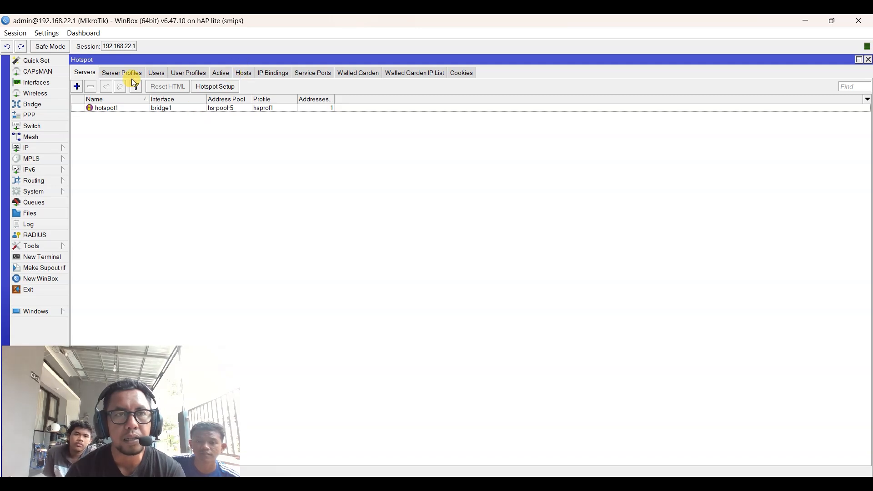
# Review the active hotspot sessions, picking out the 192.168.22.98 and 192.168.22.99 entries
pyautogui.click(228, 77)
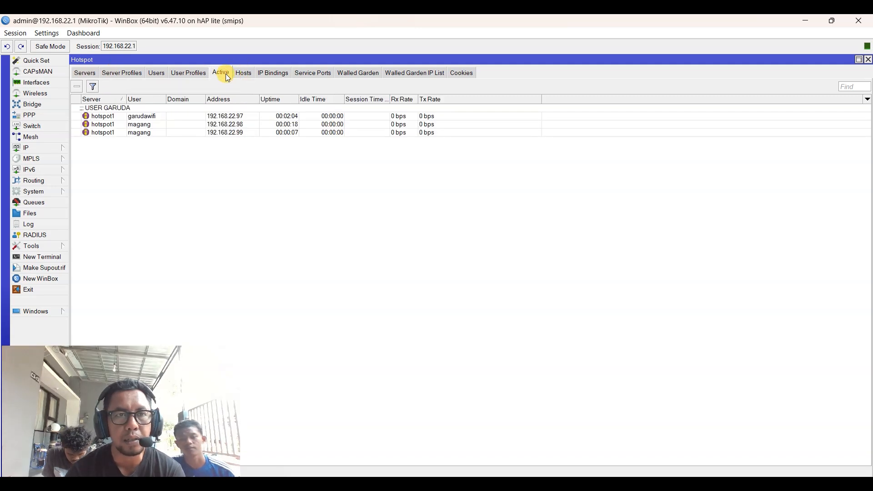
pyautogui.click(120, 115)
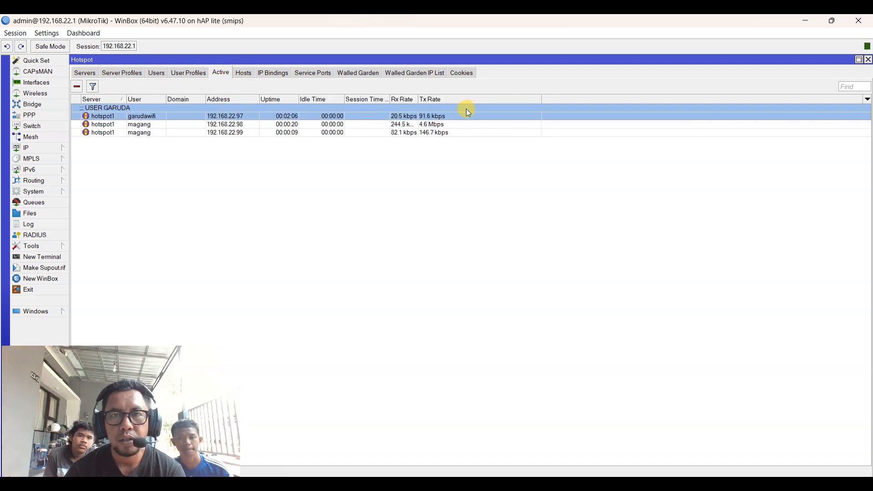
pyautogui.click(140, 114)
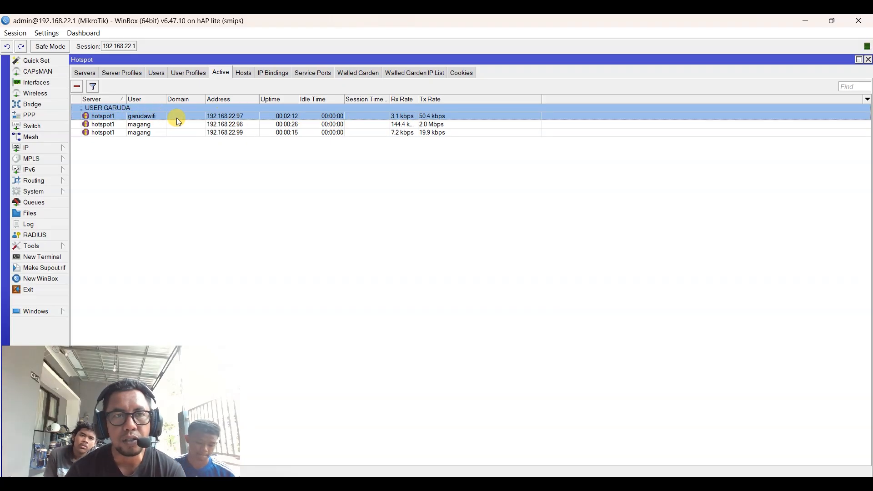
pyautogui.click(139, 124)
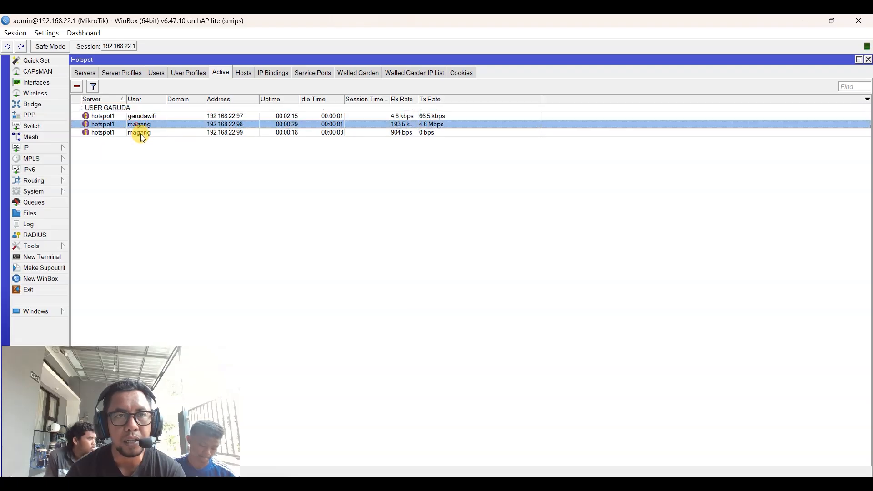
pyautogui.click(140, 133)
pyautogui.click(137, 124)
pyautogui.click(137, 133)
pyautogui.click(139, 125)
pyautogui.click(140, 132)
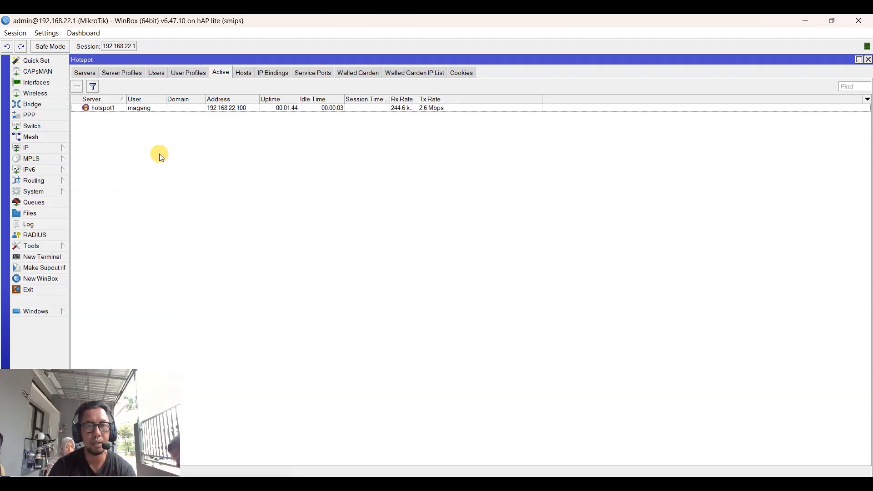
# Maximize the Firewall window and go to Layer7 Protocols, discarding a first new entry
pyautogui.click(58, 149)
pyautogui.click(104, 238)
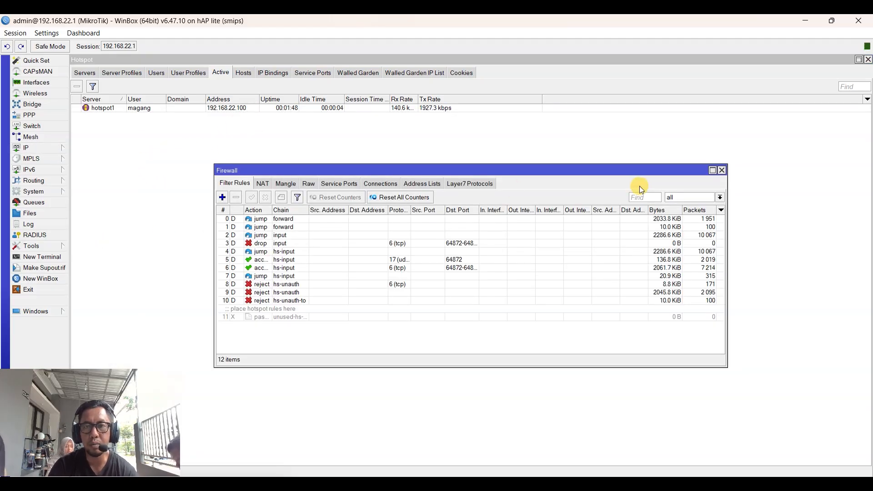
pyautogui.click(713, 171)
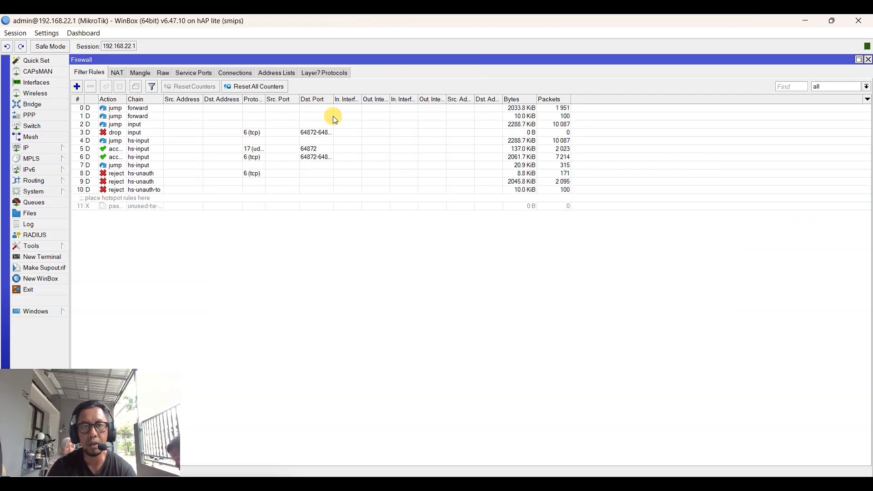
pyautogui.click(326, 72)
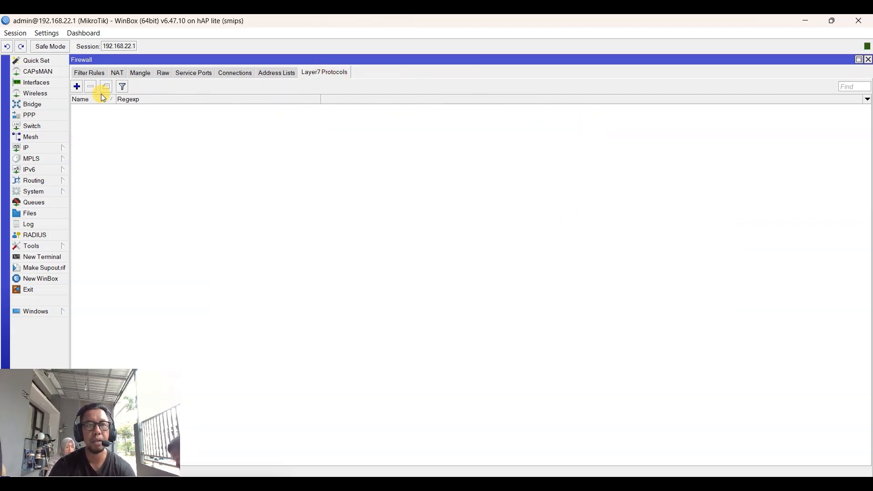
pyautogui.click(76, 87)
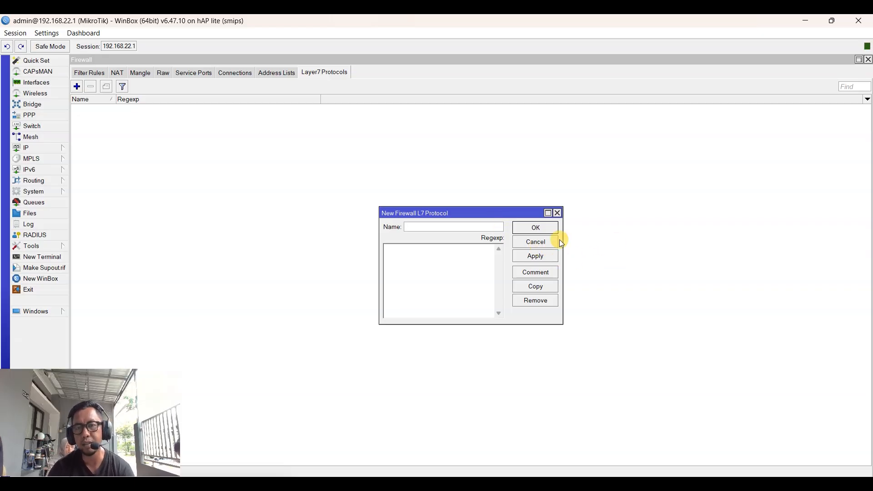
pyautogui.click(536, 242)
# Create a new Layer7 protocol entry, maximized, and type the name 'blokir'
pyautogui.click(78, 88)
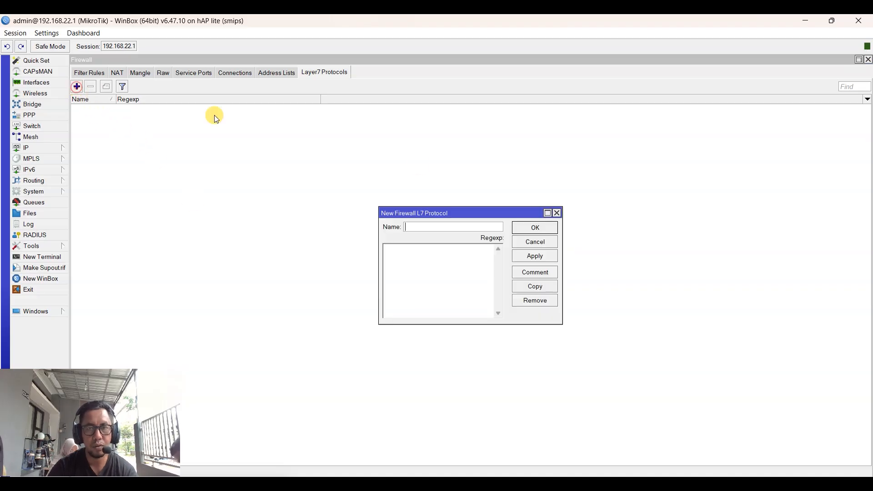
pyautogui.click(545, 212)
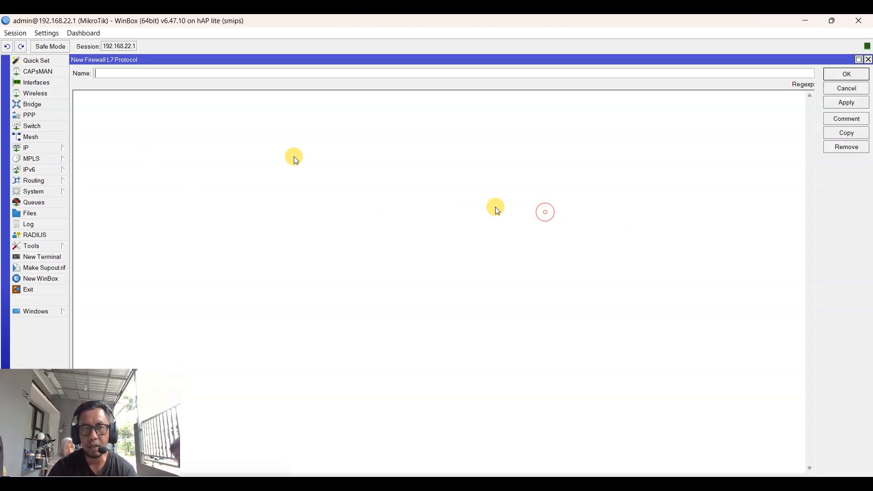
pyautogui.click(117, 74)
pyautogui.write('blokir-youtube')
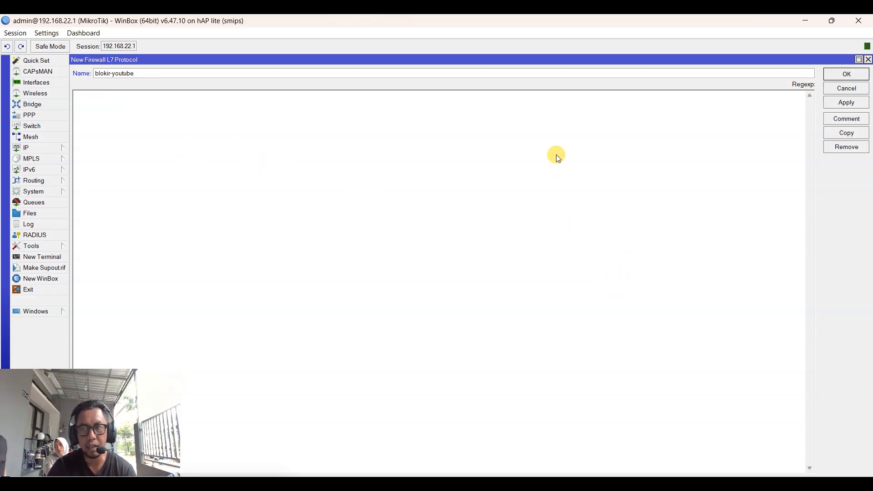
pyautogui.press('super')
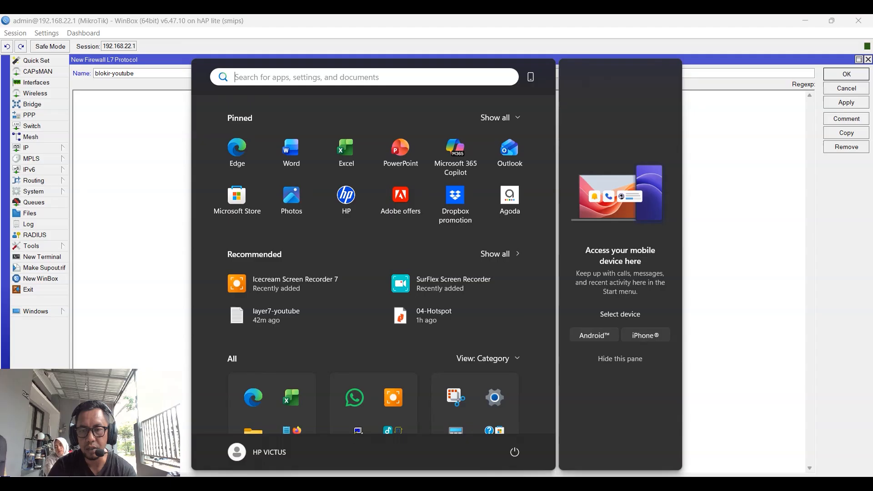
# Select the full YouTube regex in the layer7 Notepad note, then return to the protocol entry
pyautogui.hotkey('alt', 'Tab')
pyautogui.moveTo(690, 99); pyautogui.dragTo(740, 135)
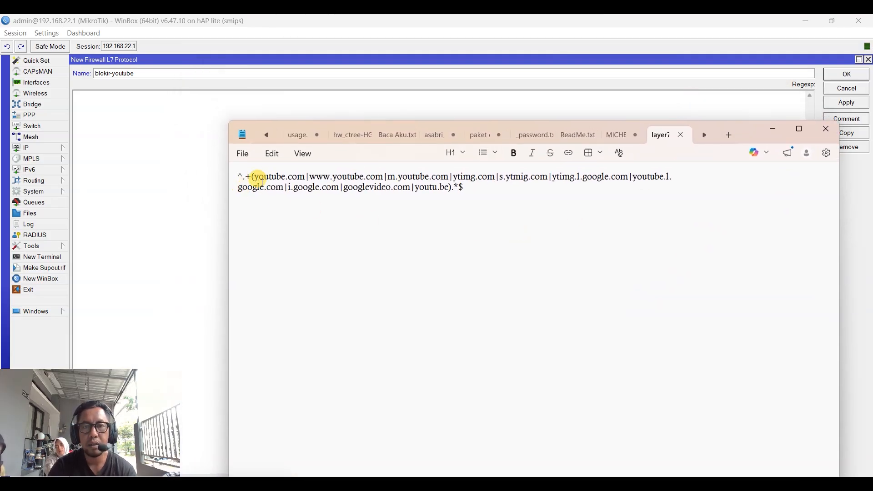
pyautogui.moveTo(240, 177); pyautogui.dragTo(474, 195)
pyautogui.hotkey('ctrl', 'c')
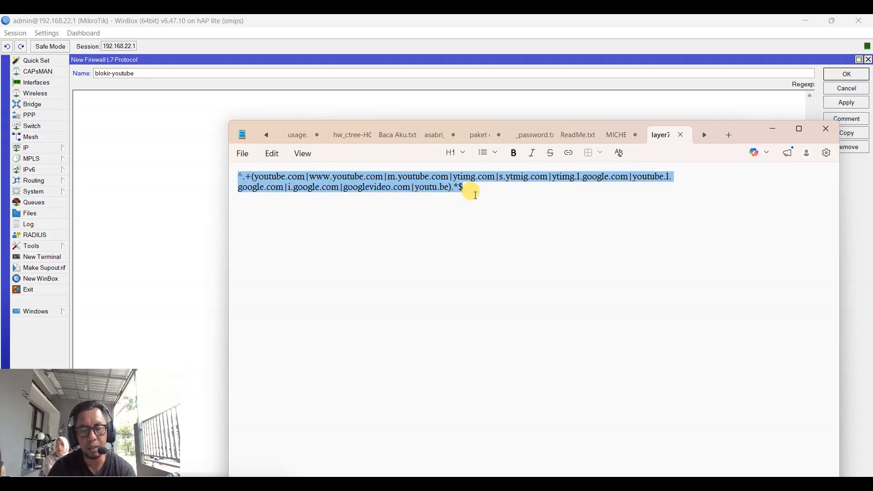
pyautogui.click(130, 114)
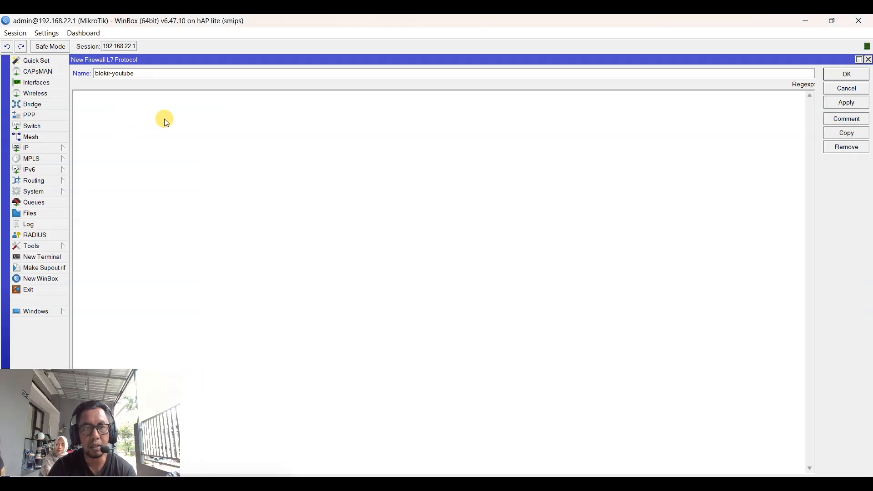
# Paste the regex into blokir-youtube, apply it, and add the comment YOUTUBE
pyautogui.hotkey('ctrl', 'v')
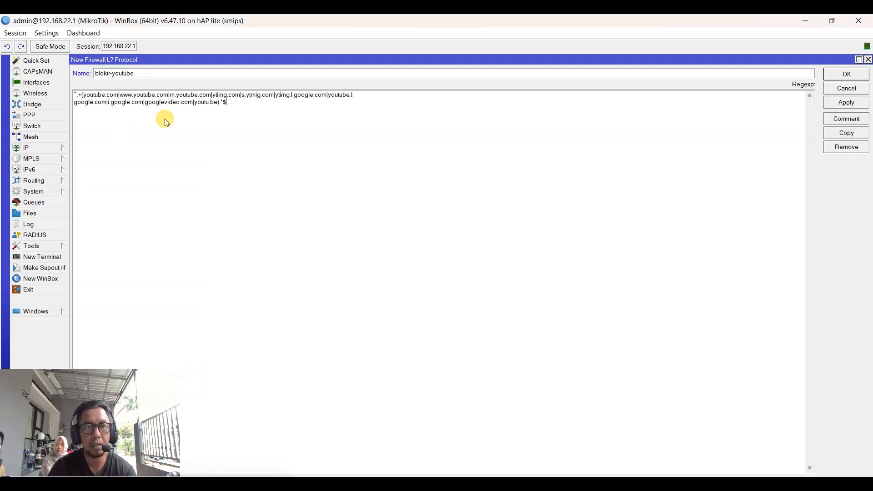
pyautogui.click(840, 104)
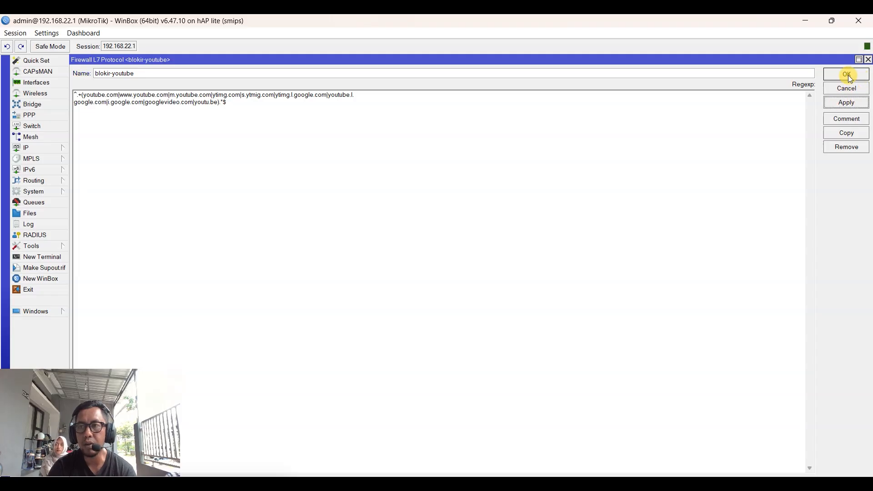
pyautogui.click(840, 119)
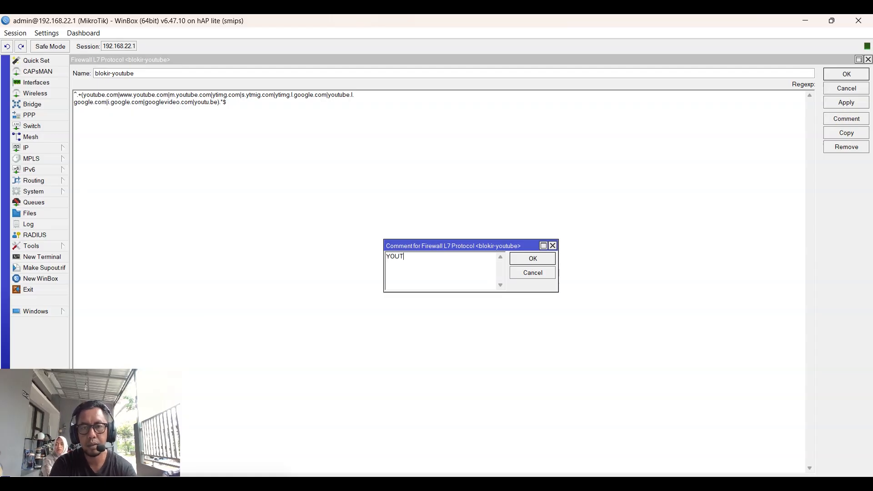
pyautogui.press('Return')
pyautogui.press('Return')
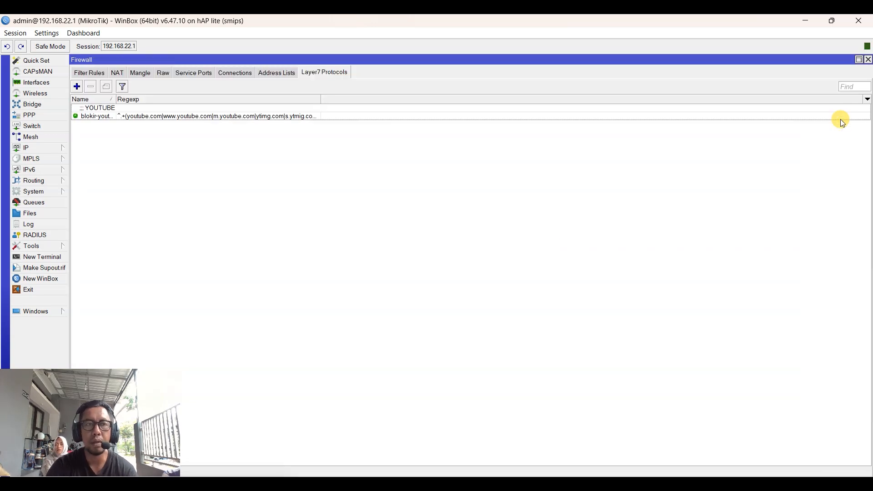
pyautogui.click(190, 117)
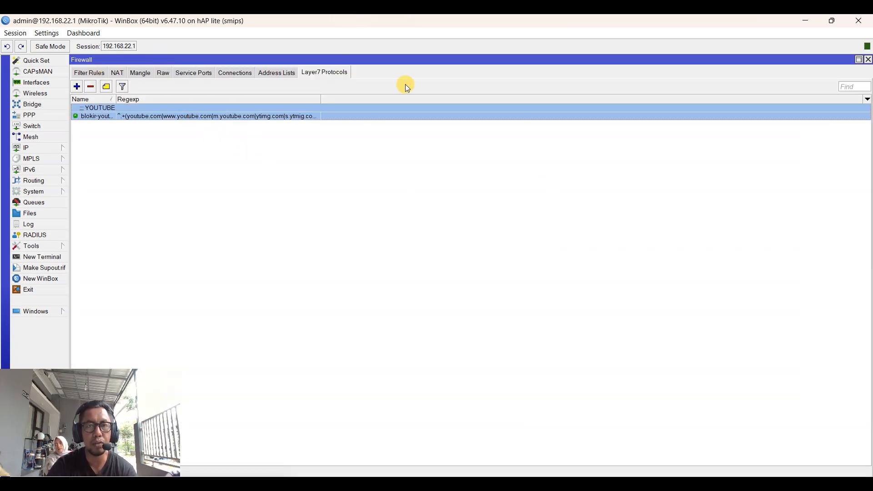
# Start a new forward filter rule for TCP with destination ports 80,443
pyautogui.click(91, 73)
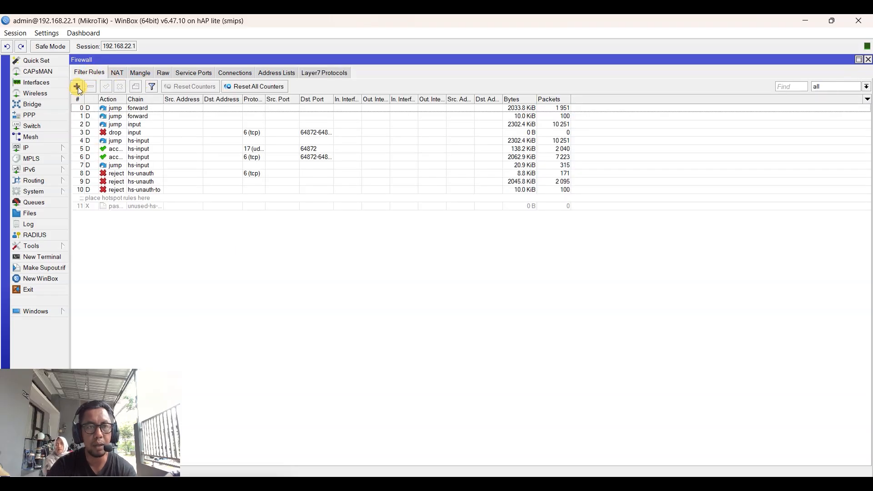
pyautogui.click(77, 87)
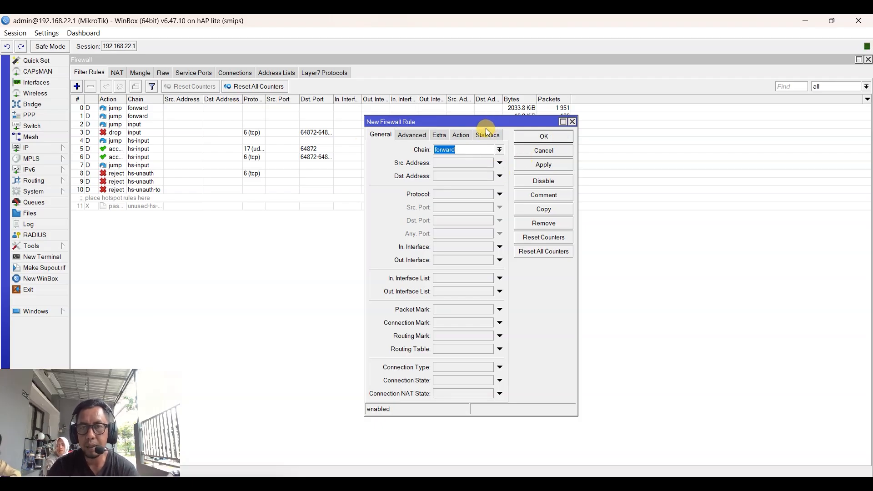
pyautogui.click(467, 196)
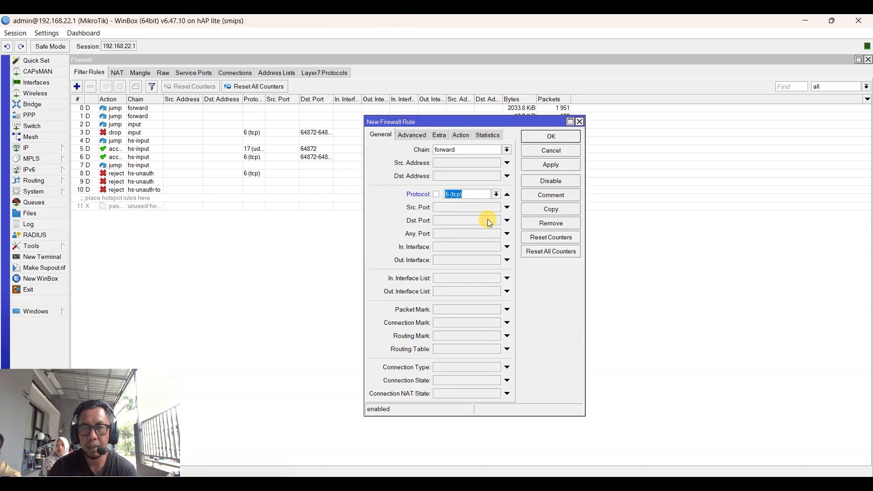
pyautogui.click(456, 220)
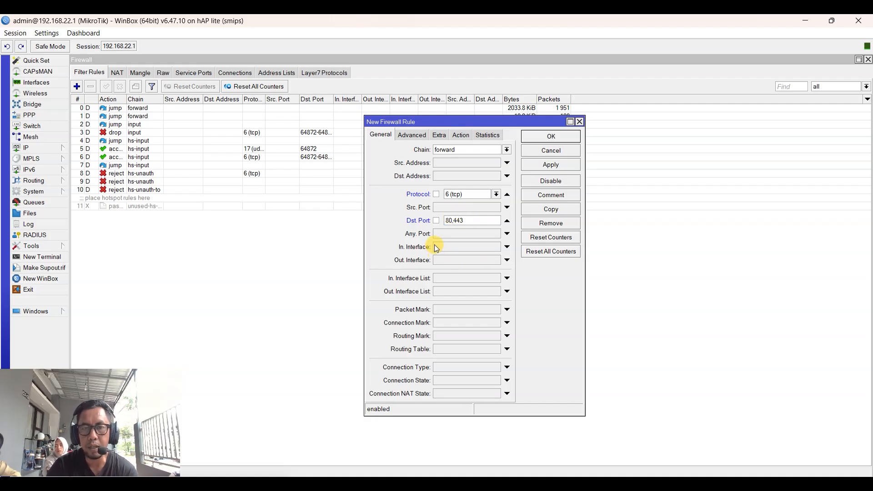
# Under Advanced, match the rule on the Layer7 protocol blokir-youtube
pyautogui.click(421, 136)
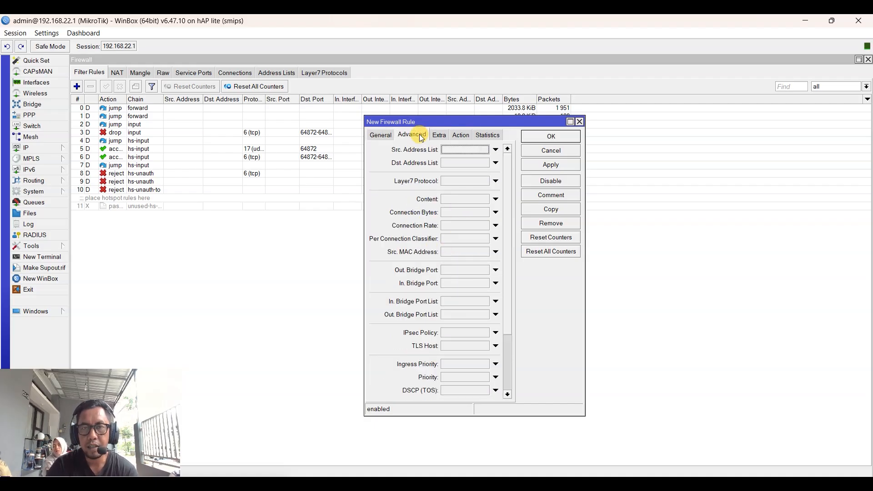
pyautogui.click(571, 122)
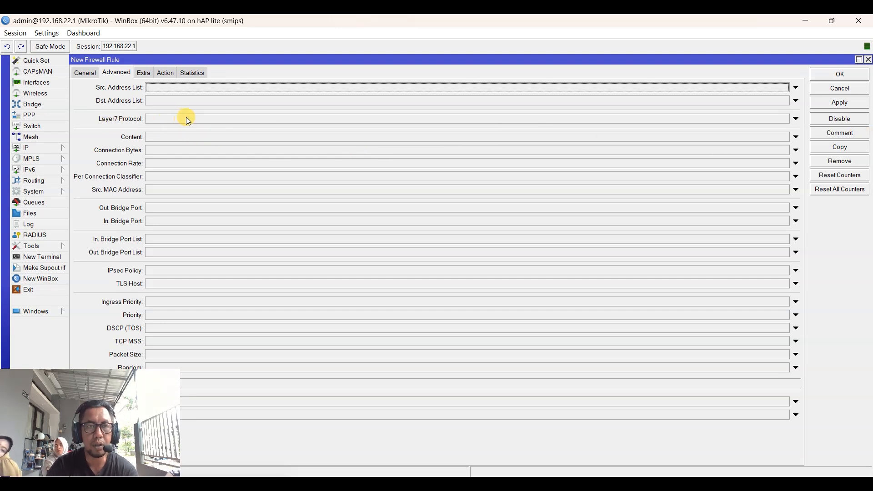
pyautogui.click(786, 121)
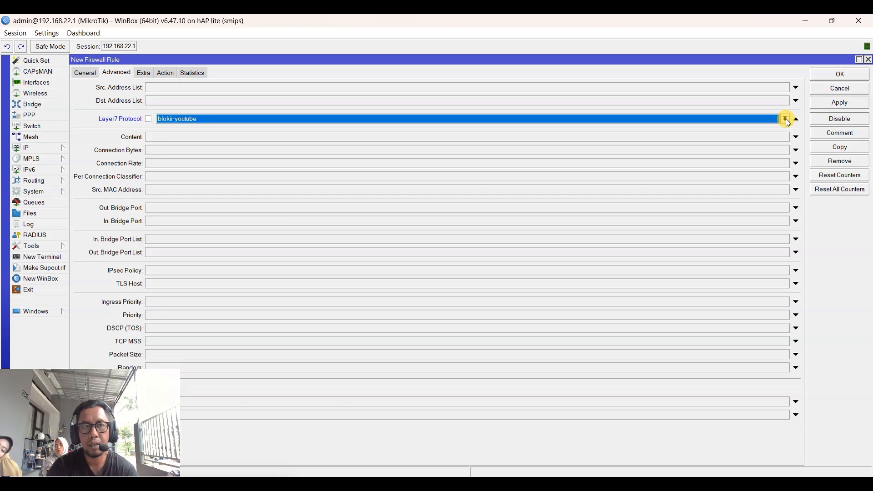
pyautogui.click(786, 120)
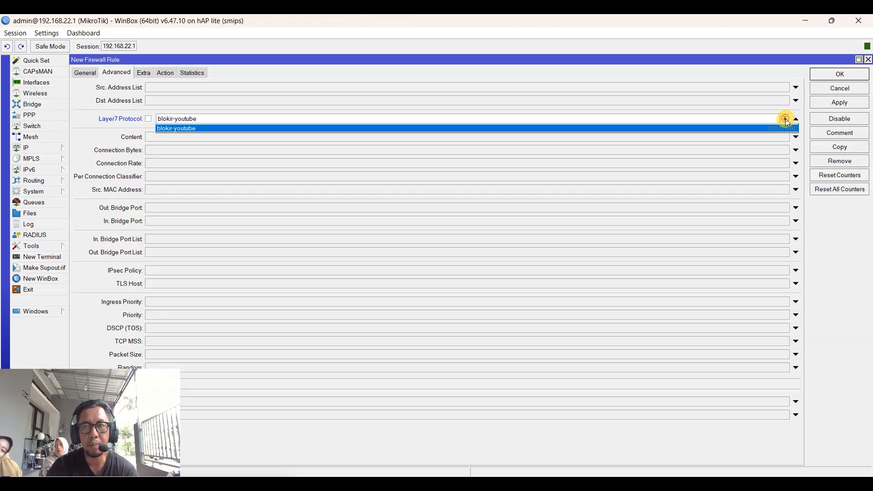
pyautogui.click(185, 130)
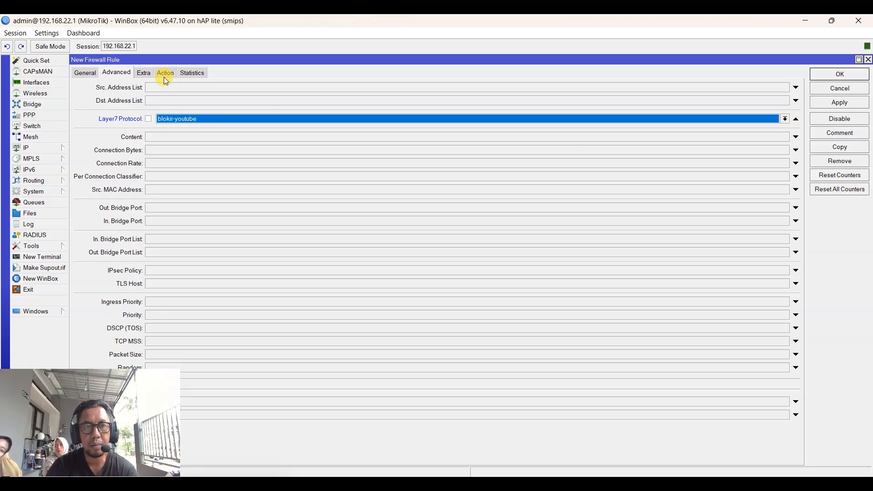
# Set the rule's action to drop, comment it BLOKIR-YOUTUBE, and save it
pyautogui.click(165, 72)
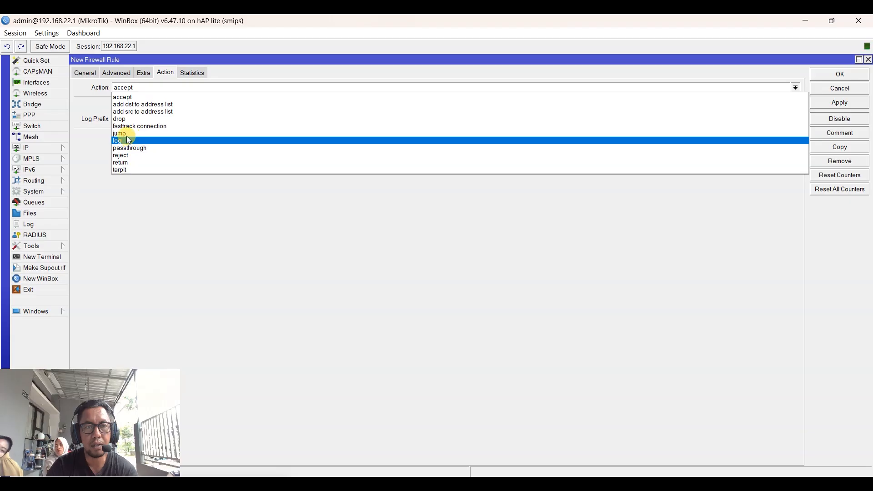
pyautogui.click(234, 119)
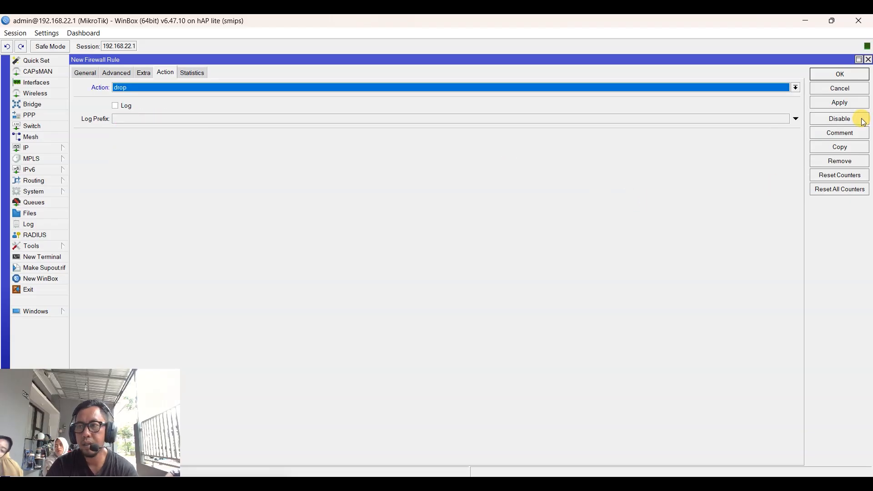
pyautogui.click(846, 134)
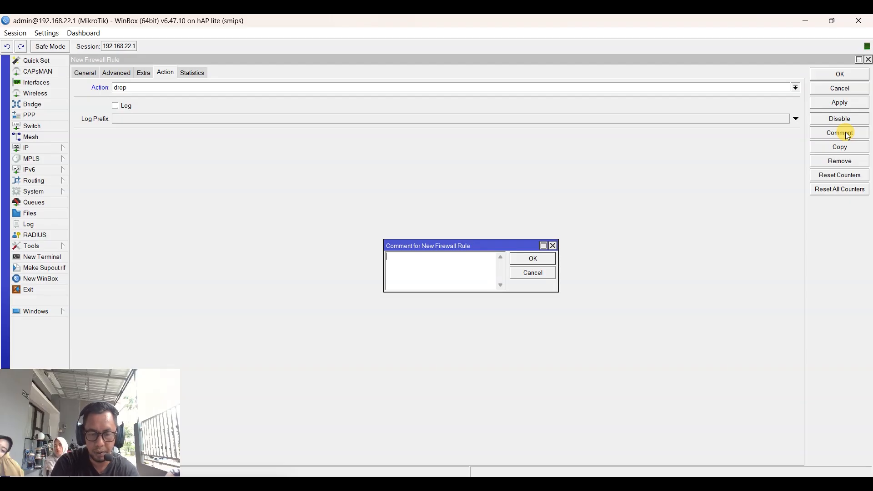
pyautogui.write('BLOKIR-YOUTUBE')
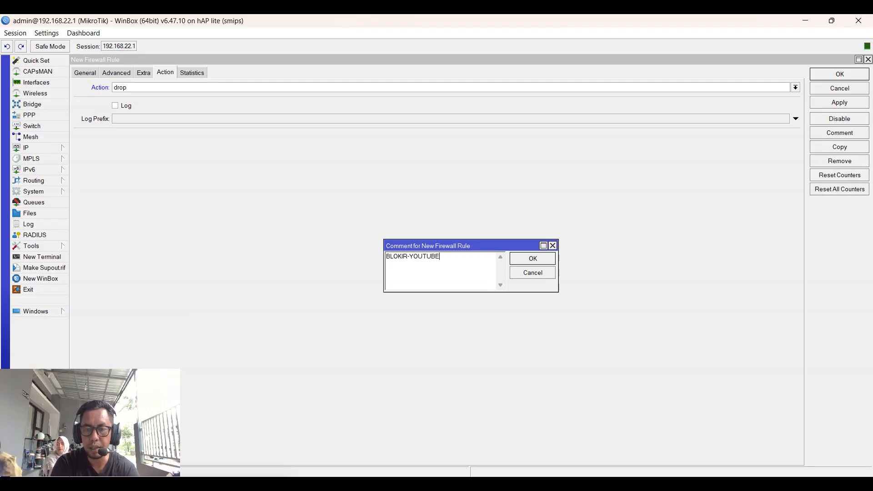
pyautogui.press('Return')
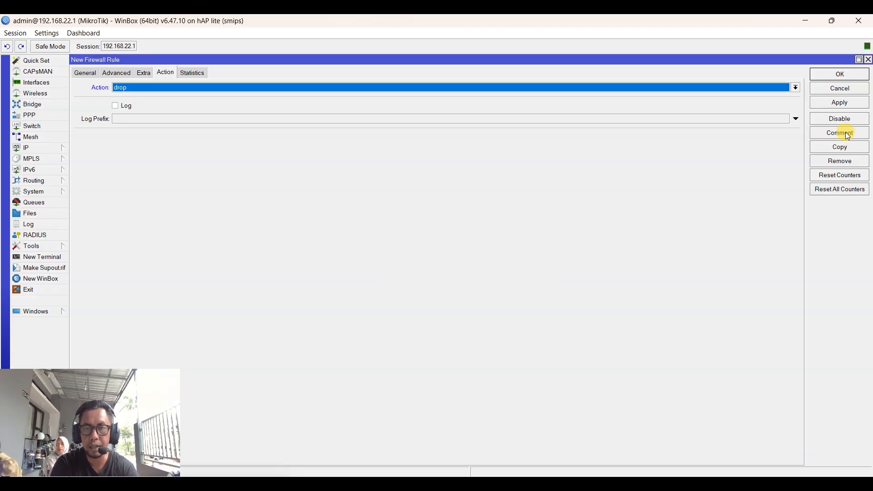
pyautogui.press('Return')
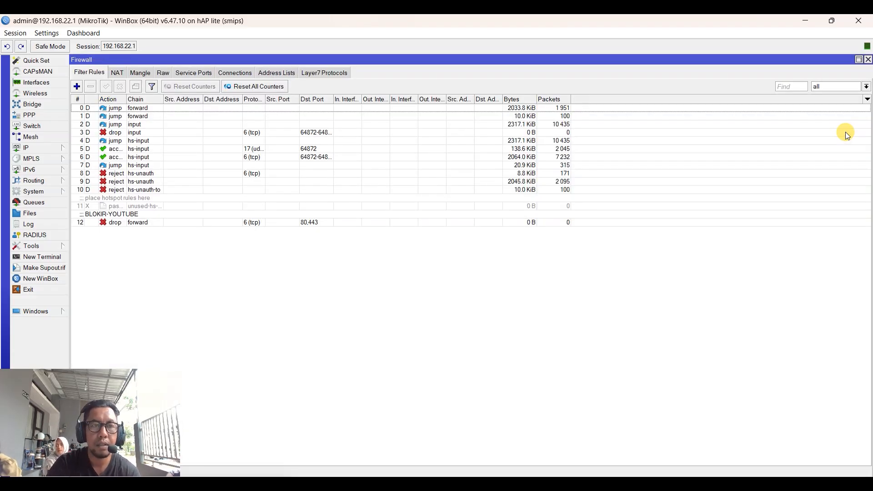
# Drag the BLOKIR-YOUTUBE rule from position 12 above rule 0
pyautogui.click(120, 221)
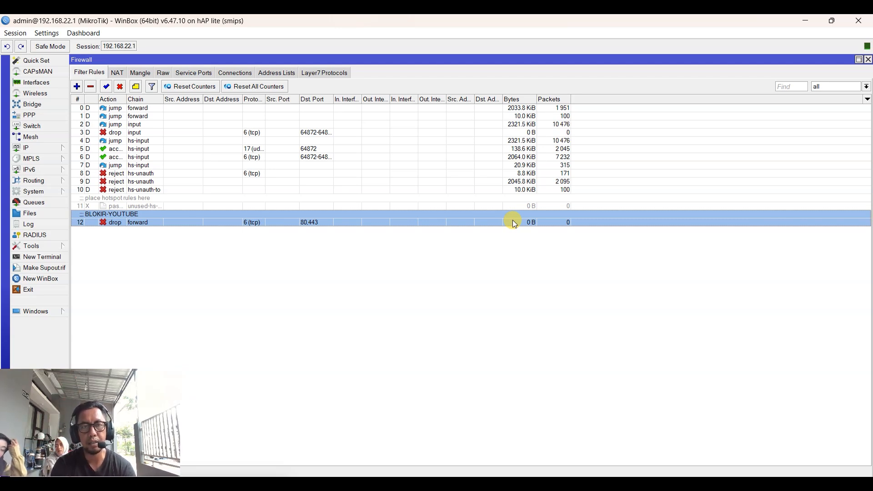
pyautogui.moveTo(182, 220); pyautogui.dragTo(199, 105)
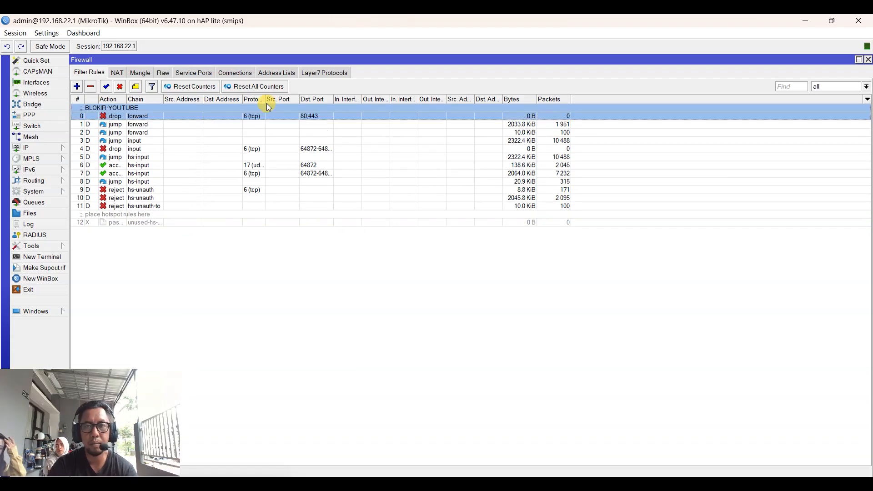
pyautogui.click(593, 340)
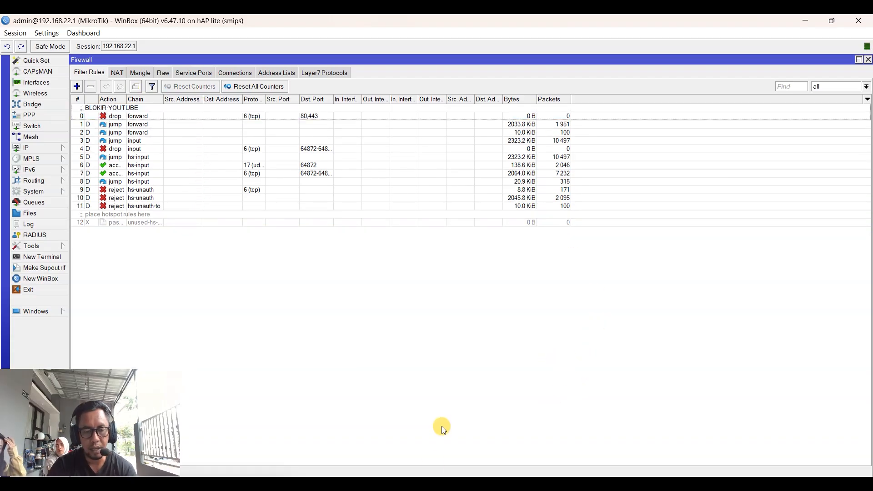
# Bring Firefox forward in a smaller window with the firewall rule list visible behind it
pyautogui.press('super')
pyautogui.click(517, 488)
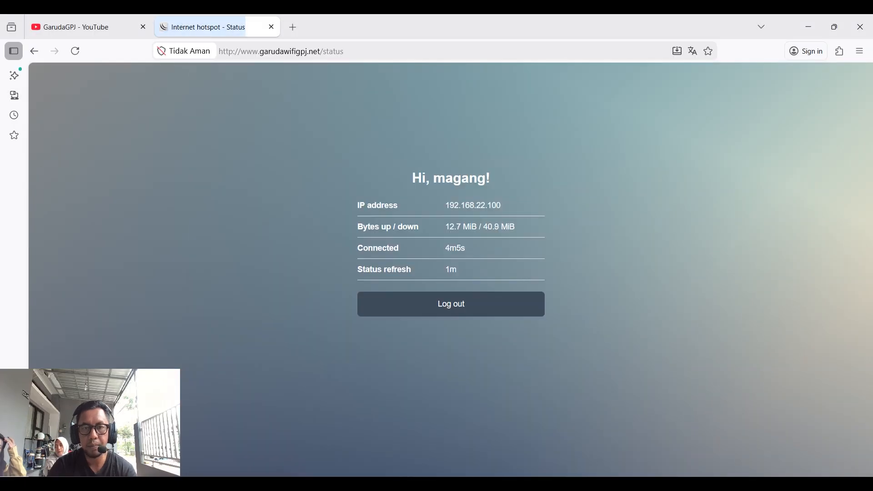
pyautogui.click(835, 28)
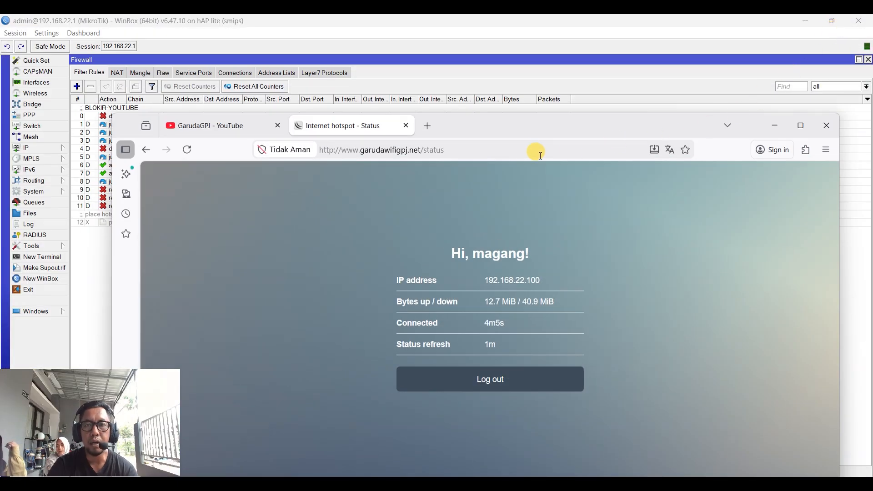
pyautogui.moveTo(525, 123); pyautogui.dragTo(444, 139)
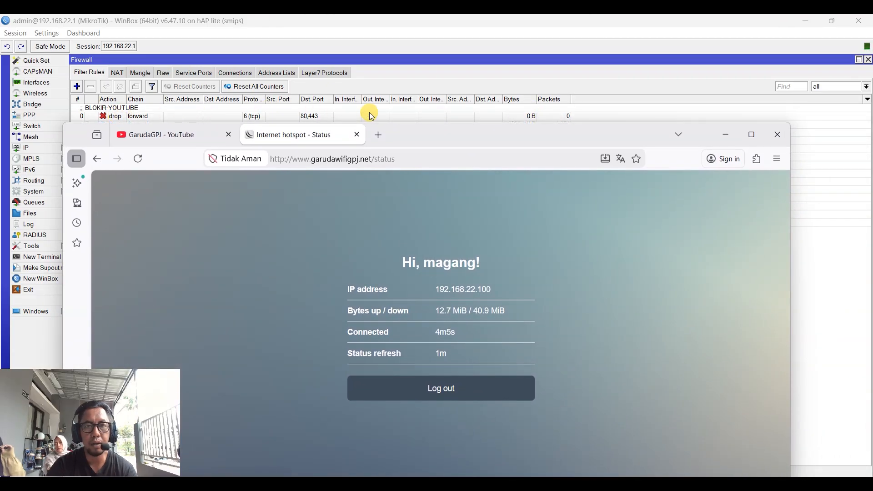
pyautogui.moveTo(500, 134); pyautogui.dragTo(504, 134)
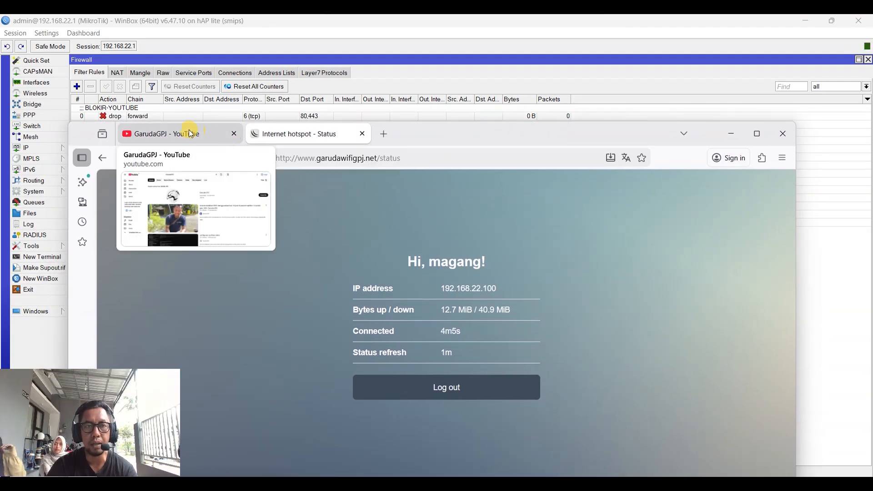
pyautogui.click(174, 137)
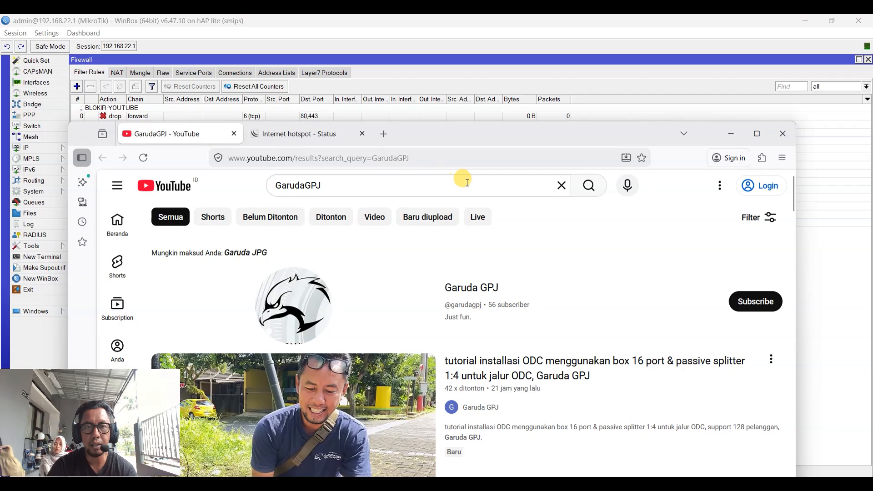
pyautogui.click(147, 161)
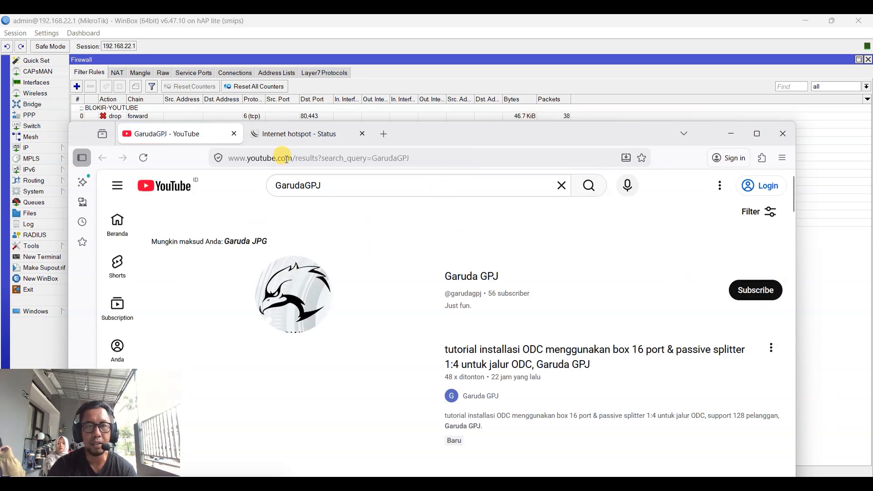
pyautogui.moveTo(284, 158); pyautogui.dragTo(450, 158)
pyautogui.press('BackSpace')
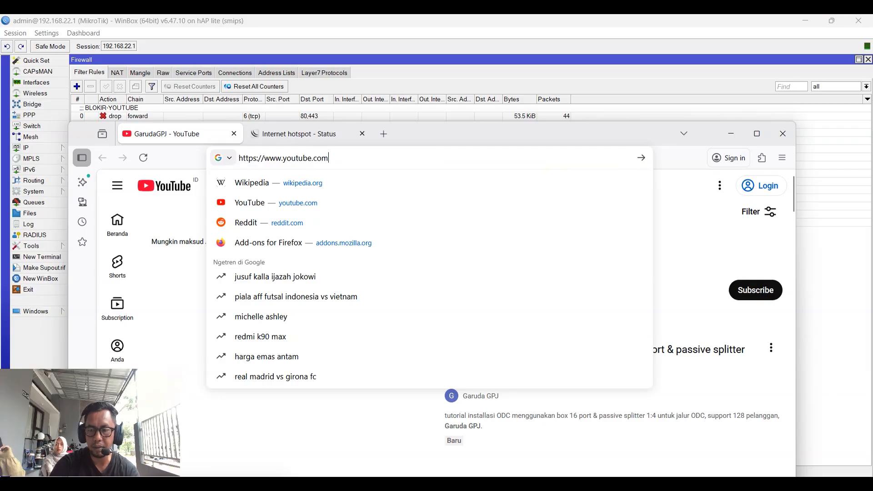
pyautogui.press('Return')
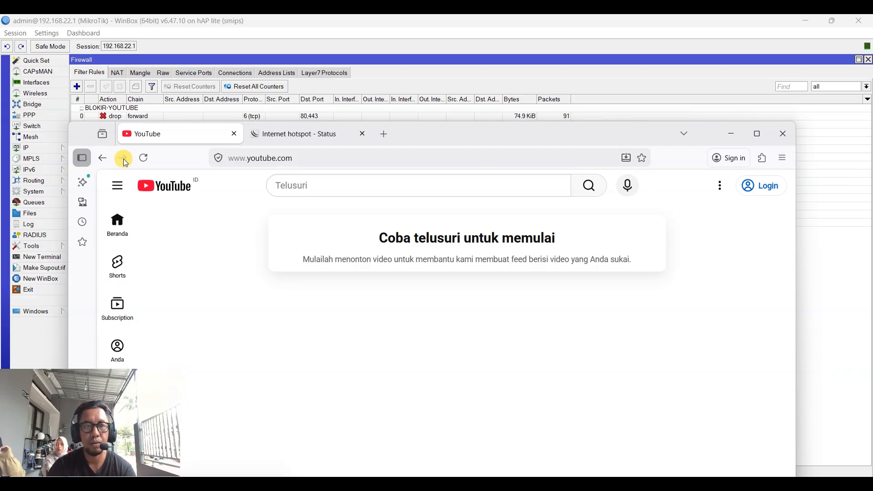
# Close the YouTube tab after dismissing a first Clear Recent History dialog
pyautogui.click(787, 161)
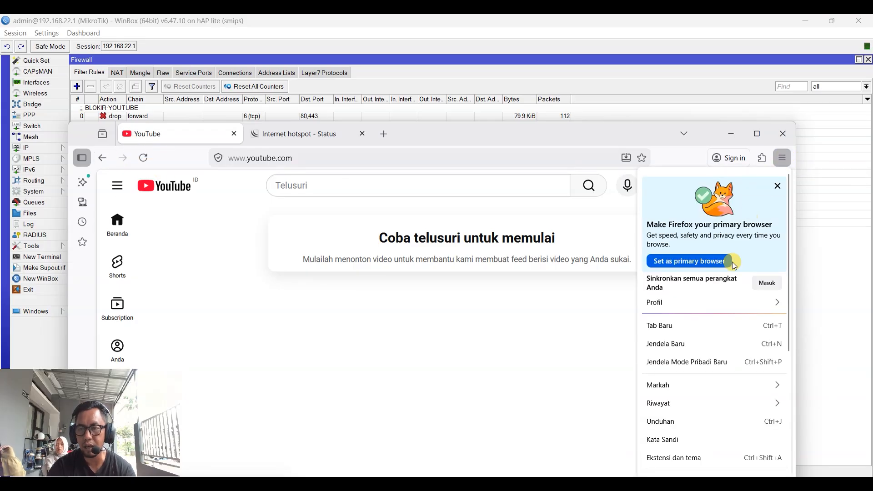
pyautogui.click(786, 161)
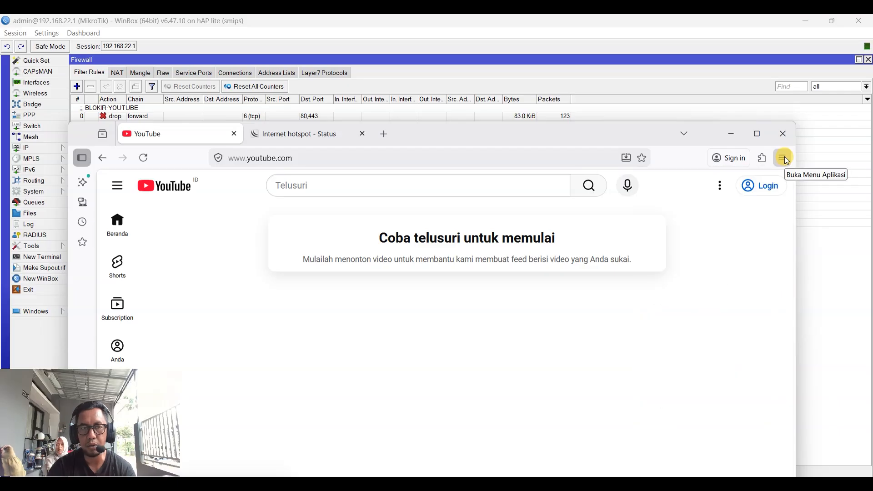
pyautogui.click(782, 158)
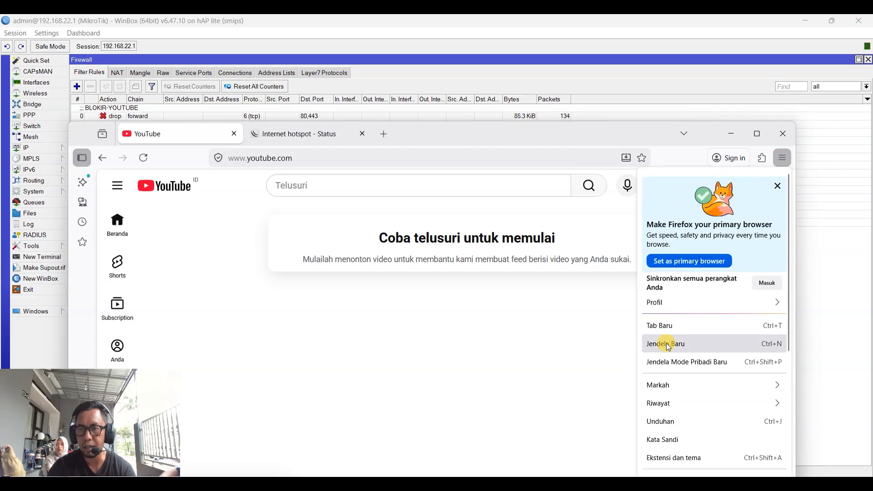
pyautogui.click(679, 404)
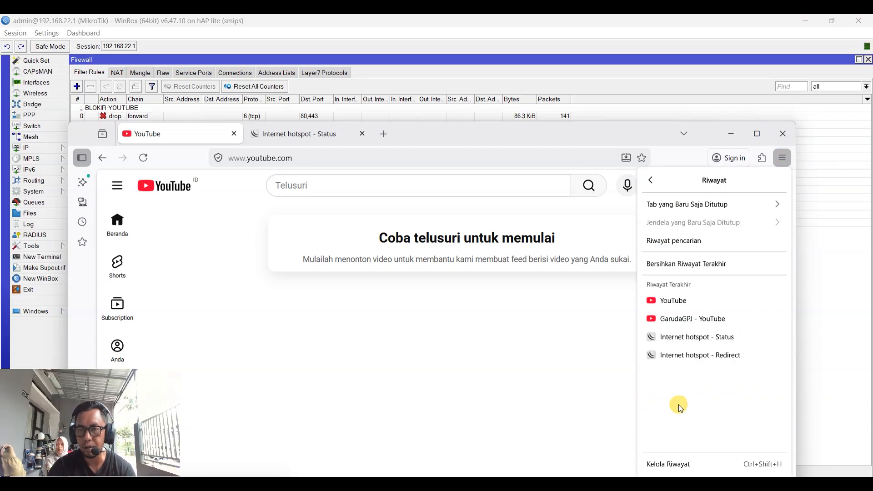
pyautogui.click(696, 263)
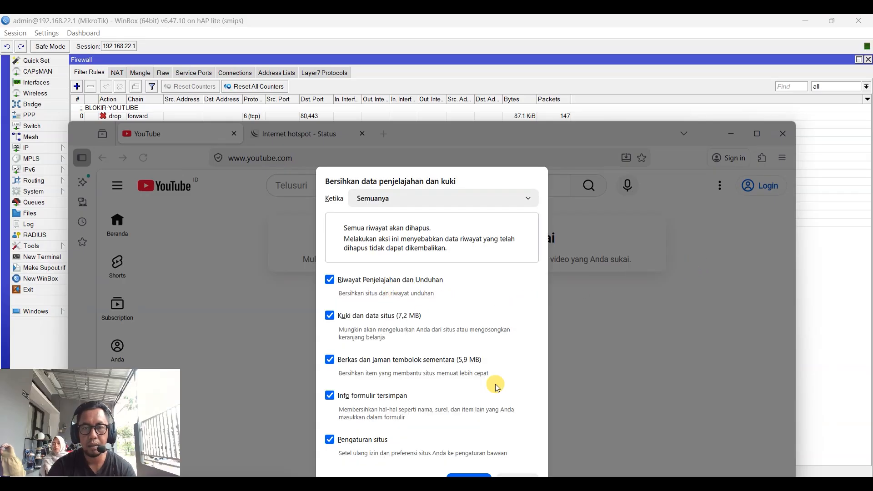
pyautogui.click(511, 476)
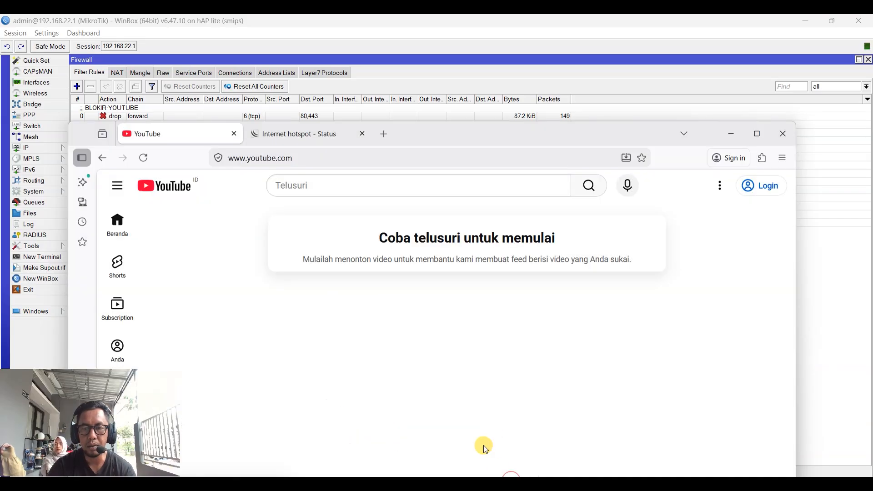
pyautogui.click(234, 134)
# Reopen Clear Recent History, cancel it, and maximize Firefox
pyautogui.click(783, 157)
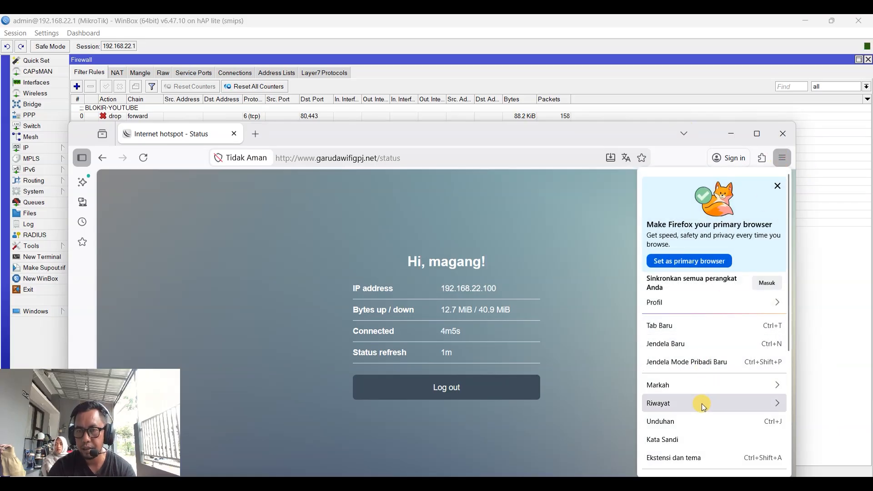
pyautogui.click(702, 403)
pyautogui.click(697, 266)
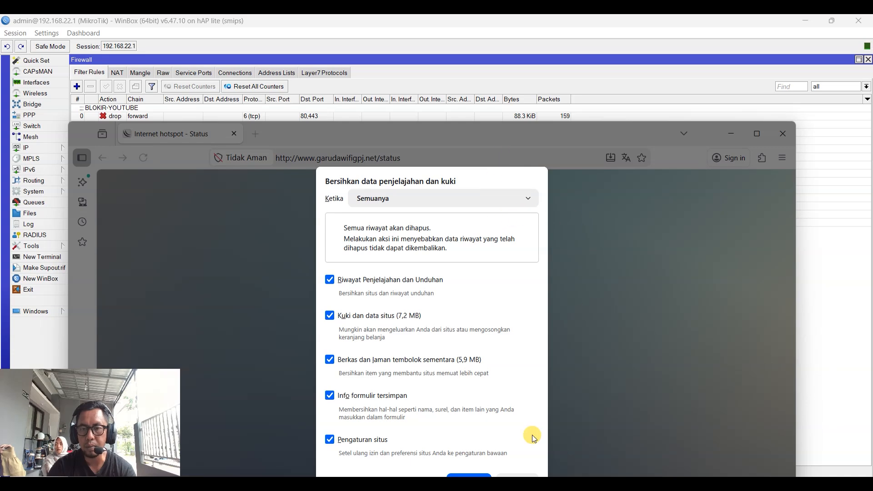
pyautogui.click(518, 476)
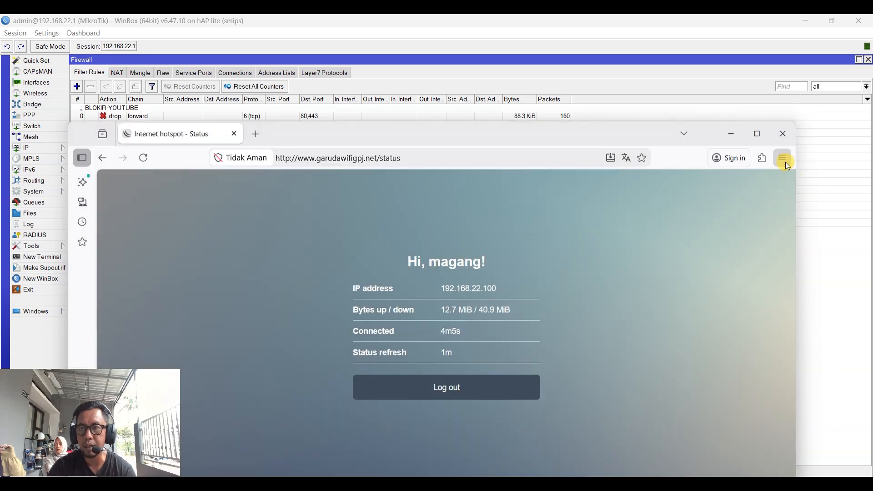
pyautogui.click(755, 133)
# Clear all history, cookies and cache with range Semuanya, then open a new tab
pyautogui.click(863, 50)
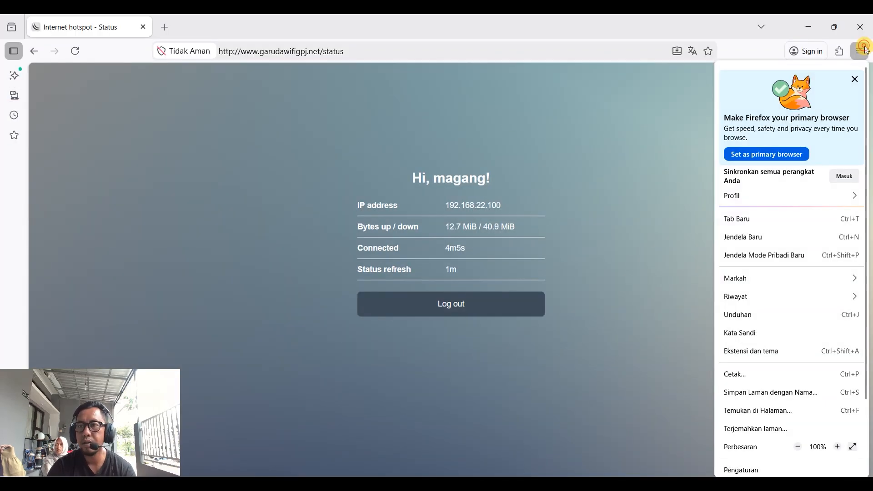
pyautogui.click(765, 296)
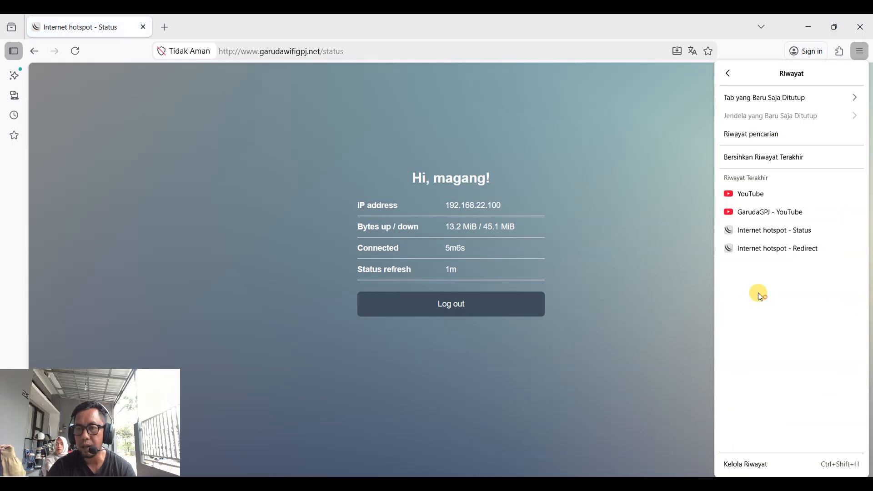
pyautogui.click(761, 158)
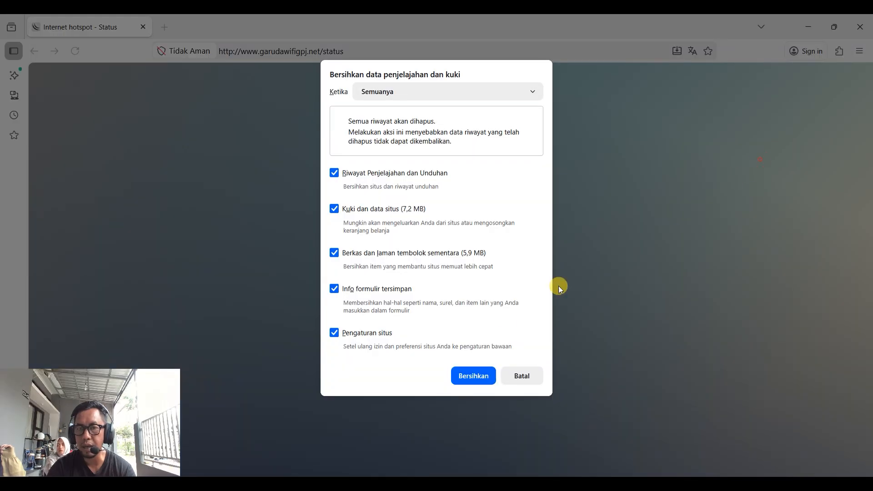
pyautogui.click(438, 93)
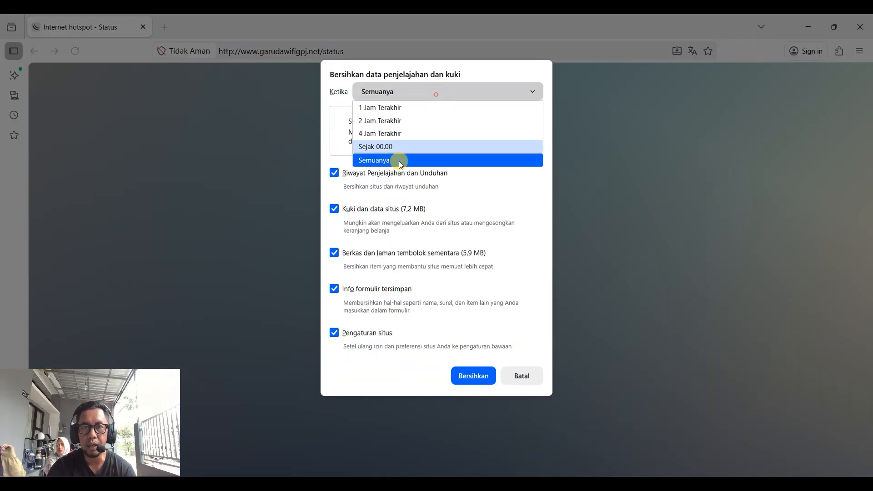
pyautogui.click(377, 161)
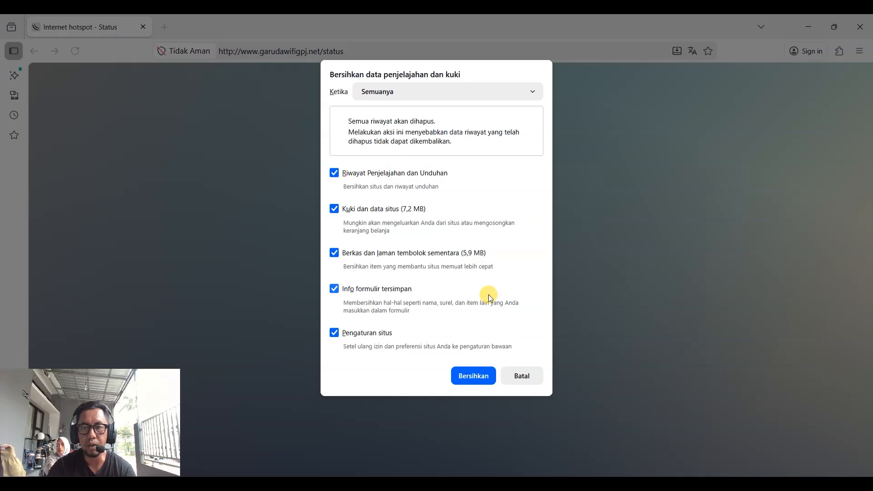
pyautogui.click(479, 377)
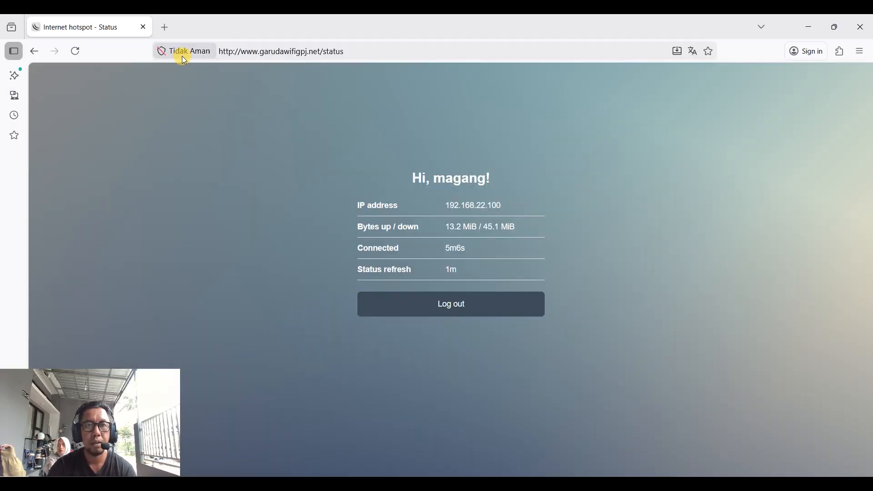
pyautogui.click(859, 52)
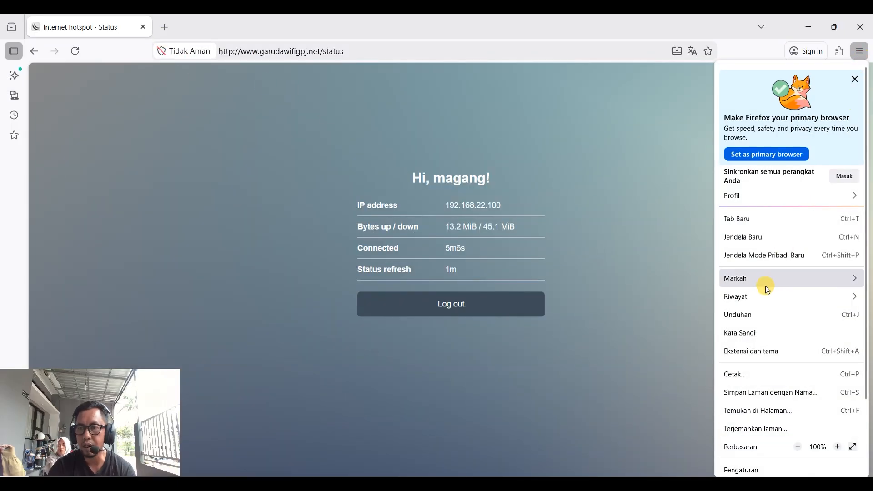
pyautogui.click(760, 296)
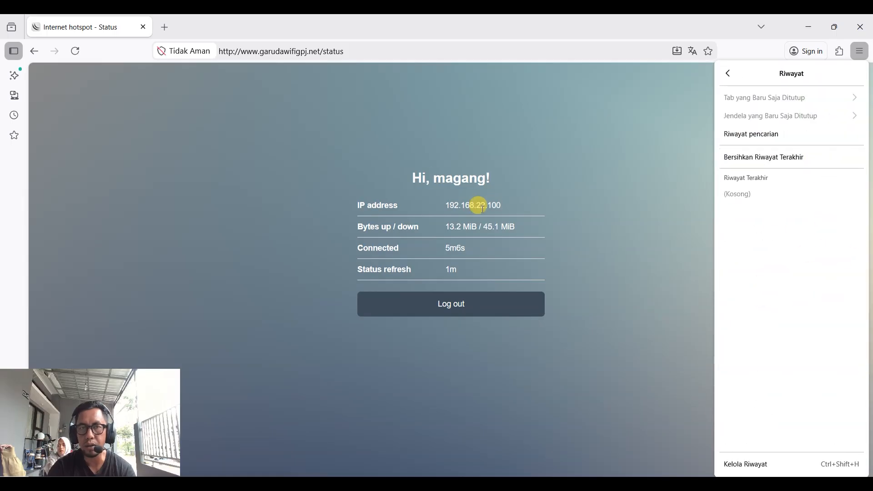
pyautogui.click(164, 25)
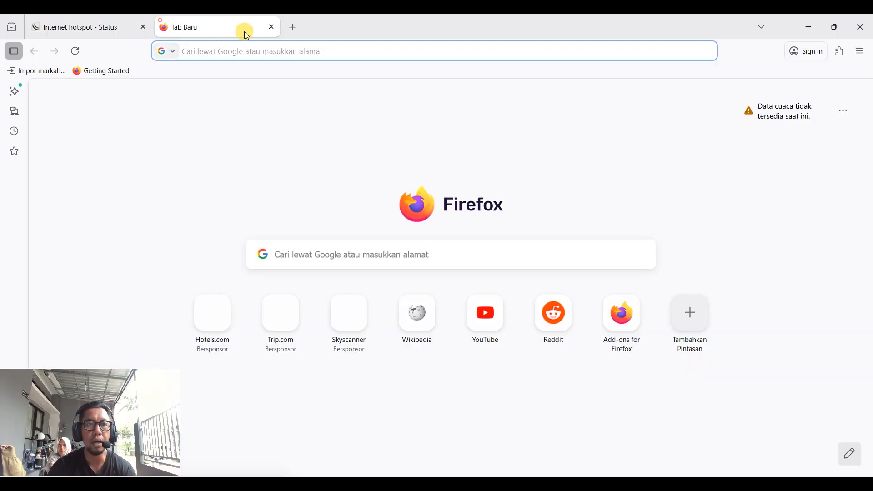
# In a restored window, go to youtube.com and get the PR_END_OF_FILE_ERROR page
pyautogui.click(833, 27)
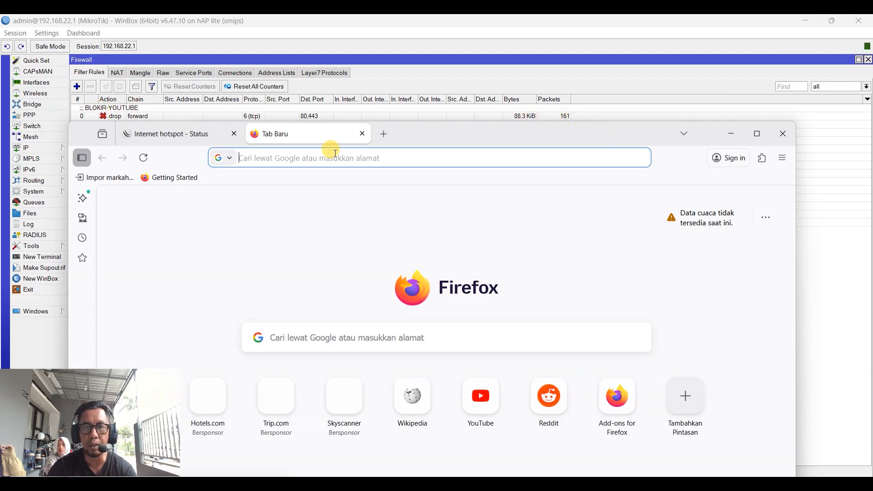
pyautogui.click(303, 169)
pyautogui.write('YO')
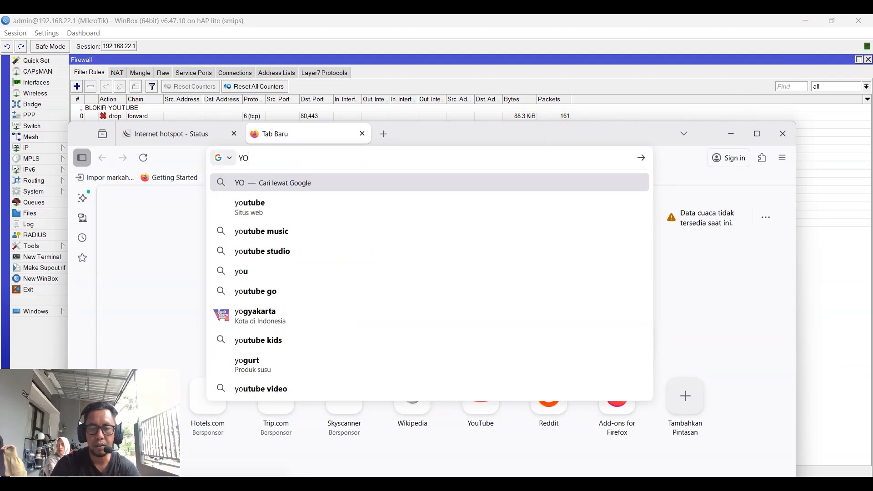
pyautogui.write('UTBE')
pyautogui.press('BackSpace')
pyautogui.press('BackSpace')
pyautogui.press('BackSpace')
pyautogui.press('BackSpace')
pyautogui.press('BackSpace')
pyautogui.press('BackSpace')
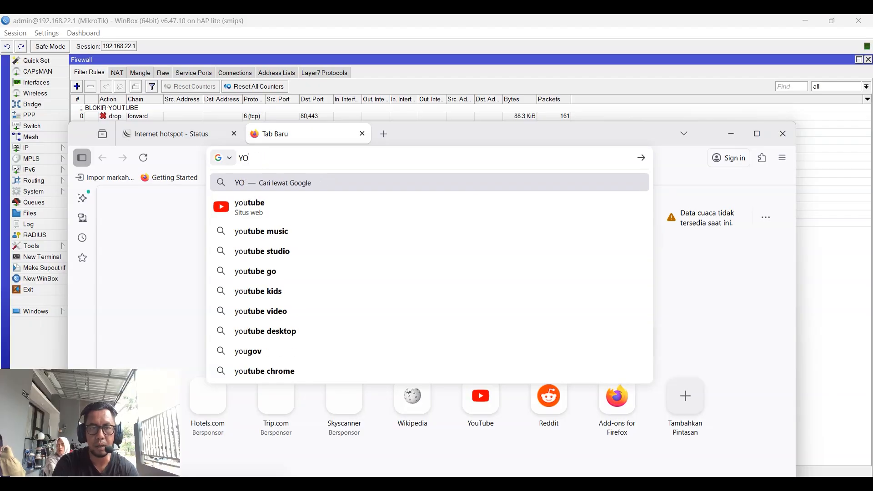
pyautogui.write('youtube.com')
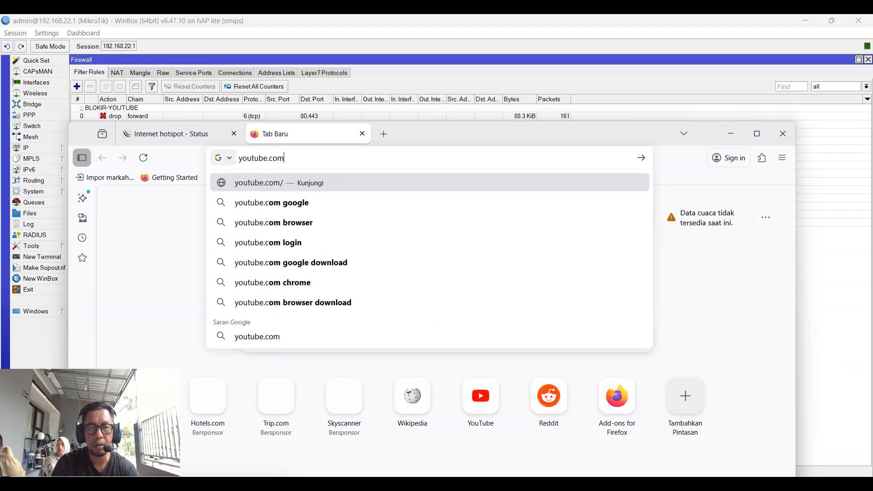
pyautogui.press('Return')
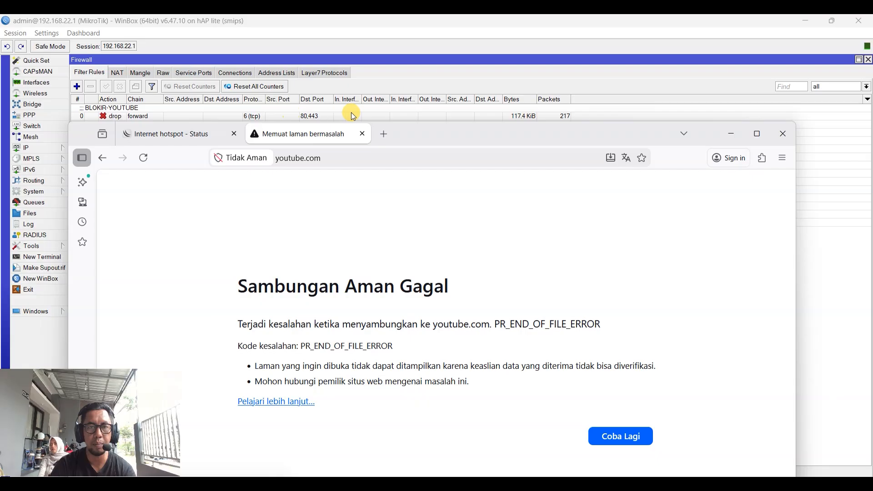
# Disable filter rule 0 (BLOKIR-YOUTUBE), then reload youtube.com in Firefox
pyautogui.click(189, 116)
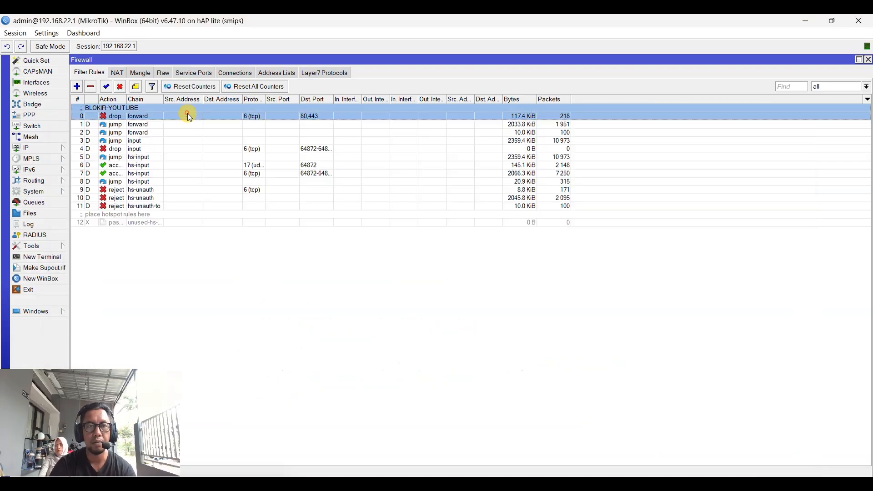
pyautogui.click(121, 88)
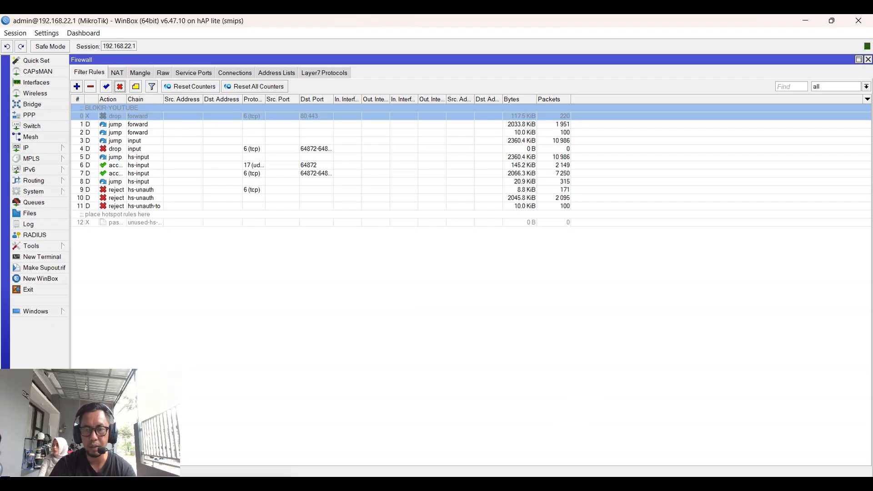
pyautogui.press('super')
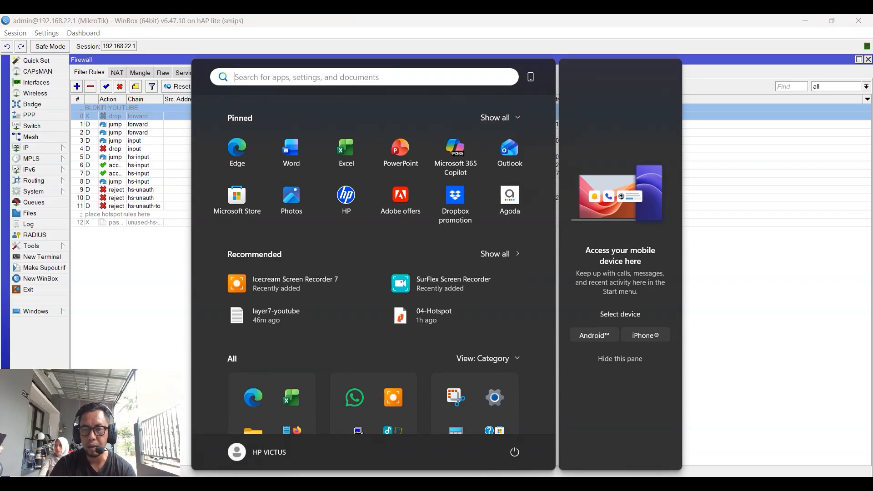
pyautogui.click(504, 484)
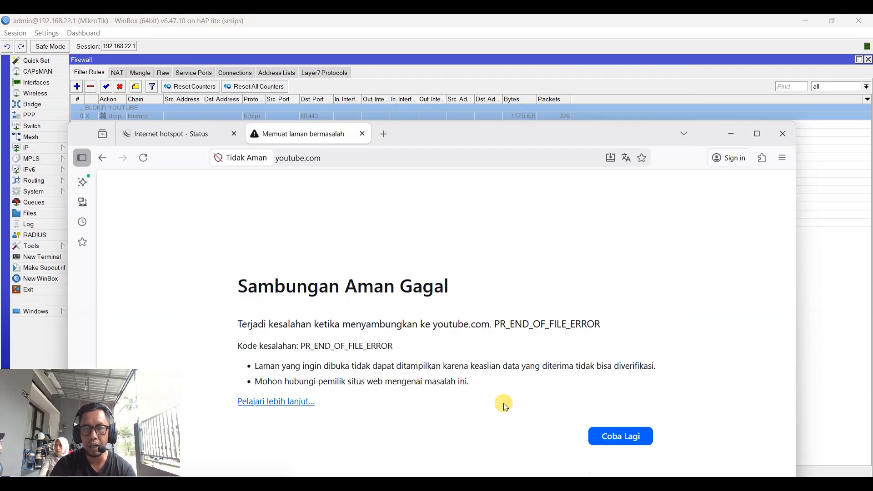
pyautogui.click(143, 157)
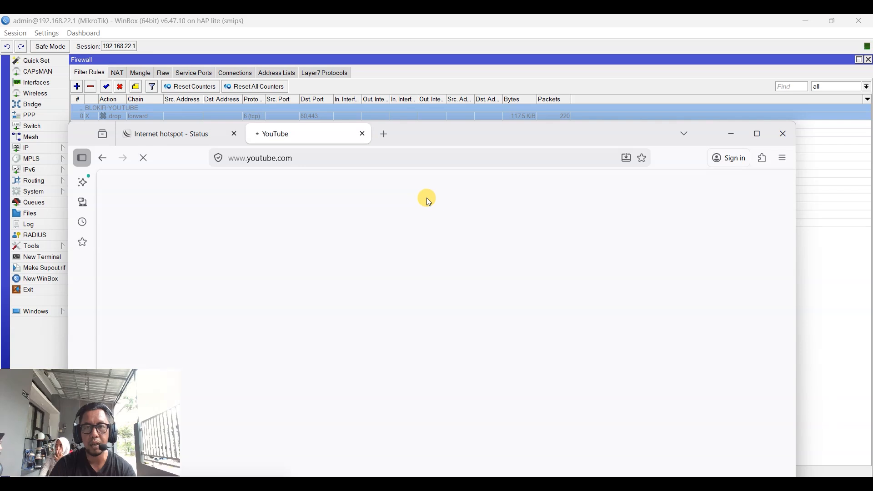